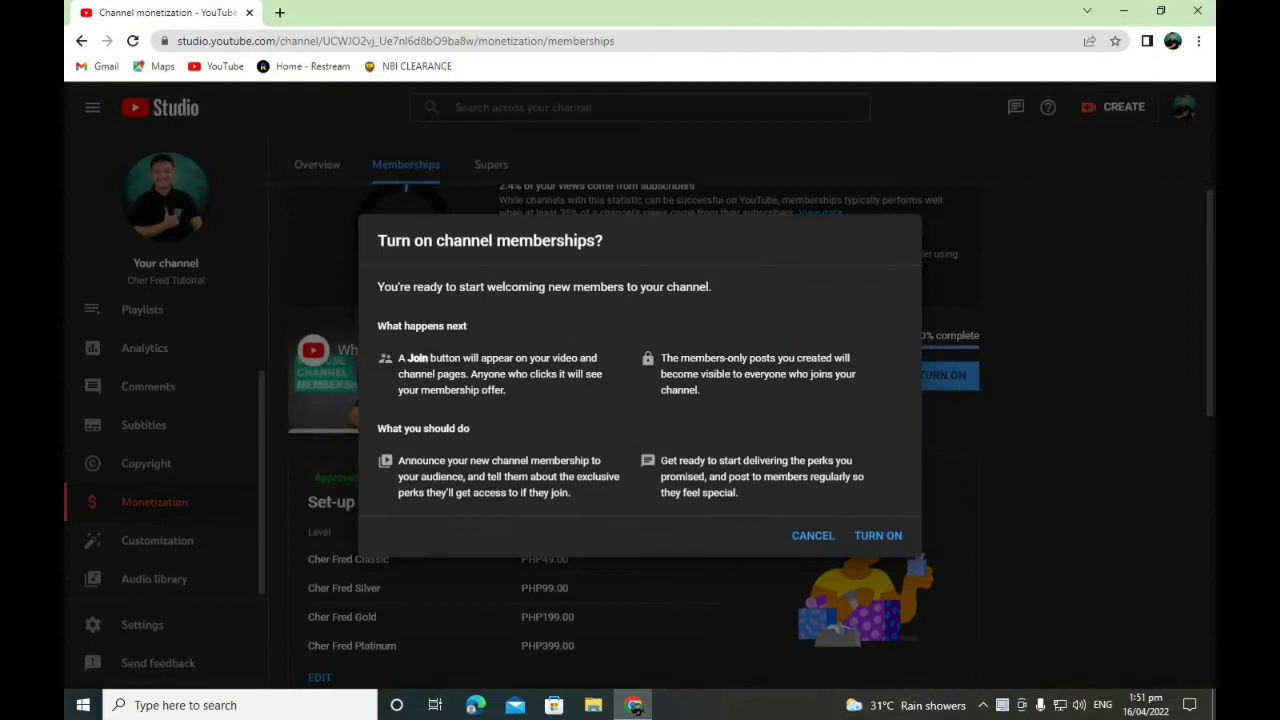
Turn on channel memberships and look over the Memberships overview page.
{"action": "left_click", "coordinate": [885, 538]}
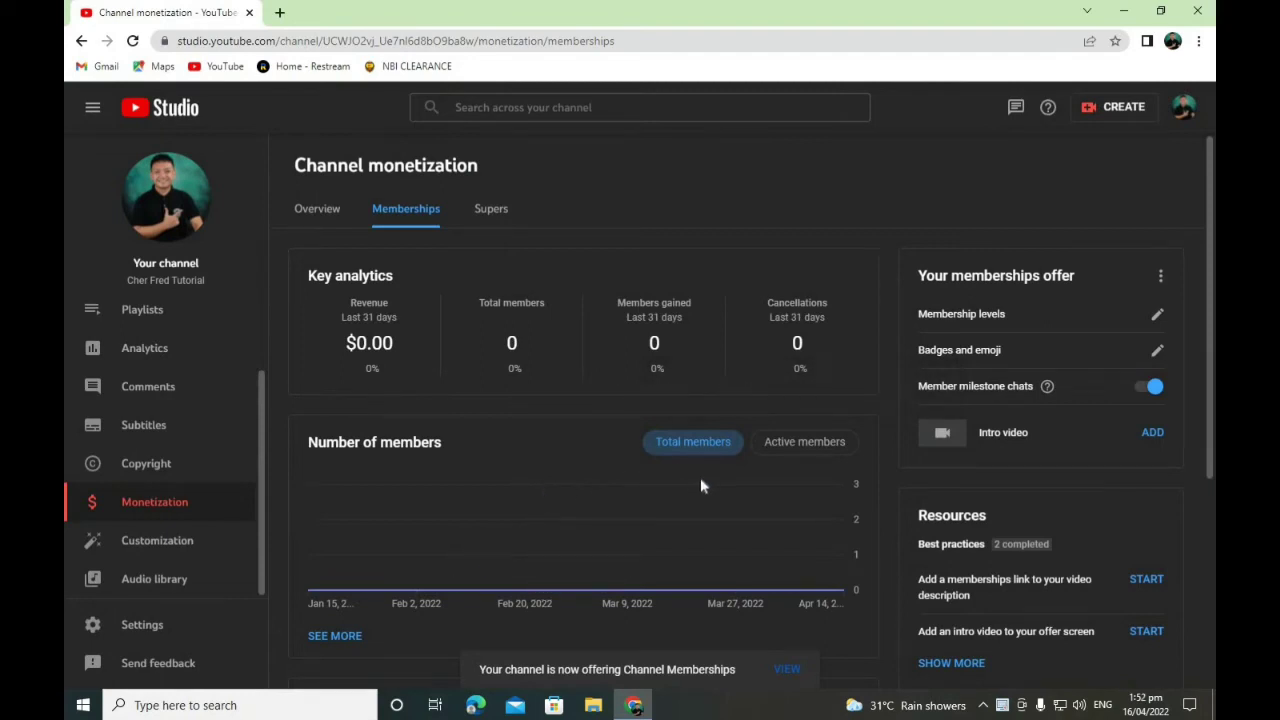
{"action": "scroll", "coordinate": [700, 478], "scroll_direction": "down", "scroll_amount": 1}
{"action": "scroll", "coordinate": [714, 486], "scroll_direction": "down", "scroll_amount": 3}
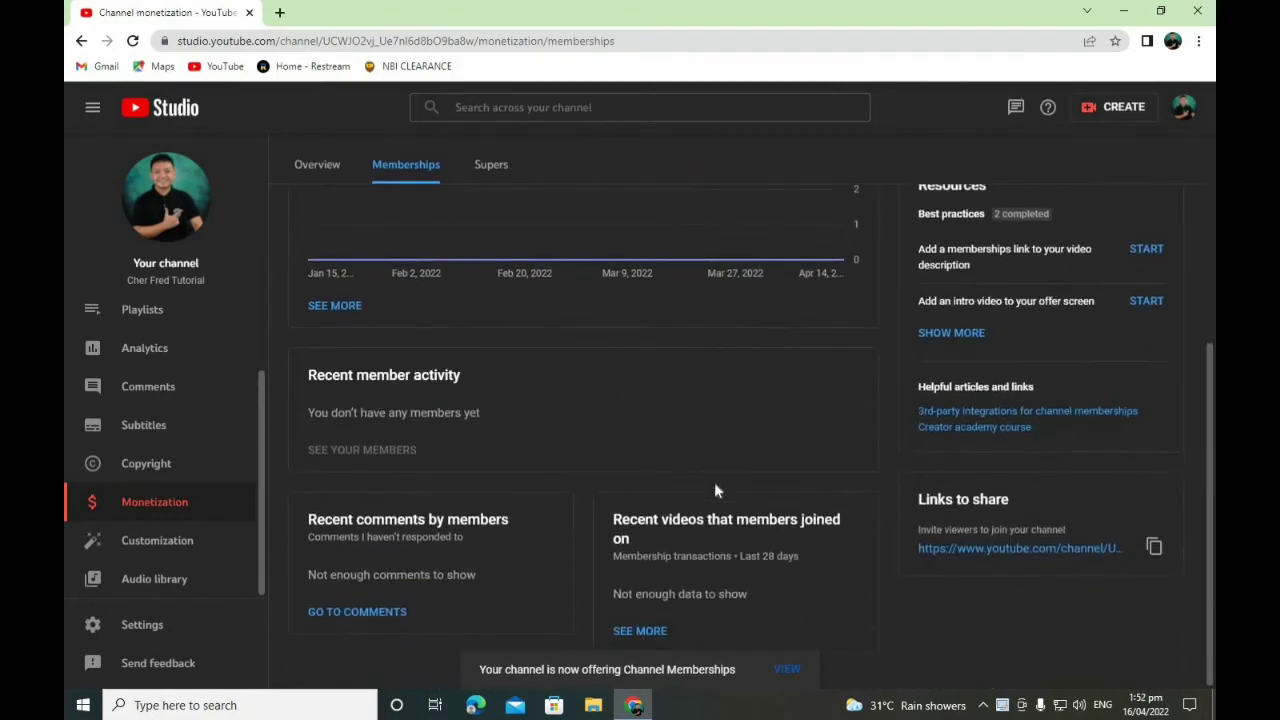
{"action": "scroll", "coordinate": [857, 629], "scroll_direction": "up", "scroll_amount": 4}
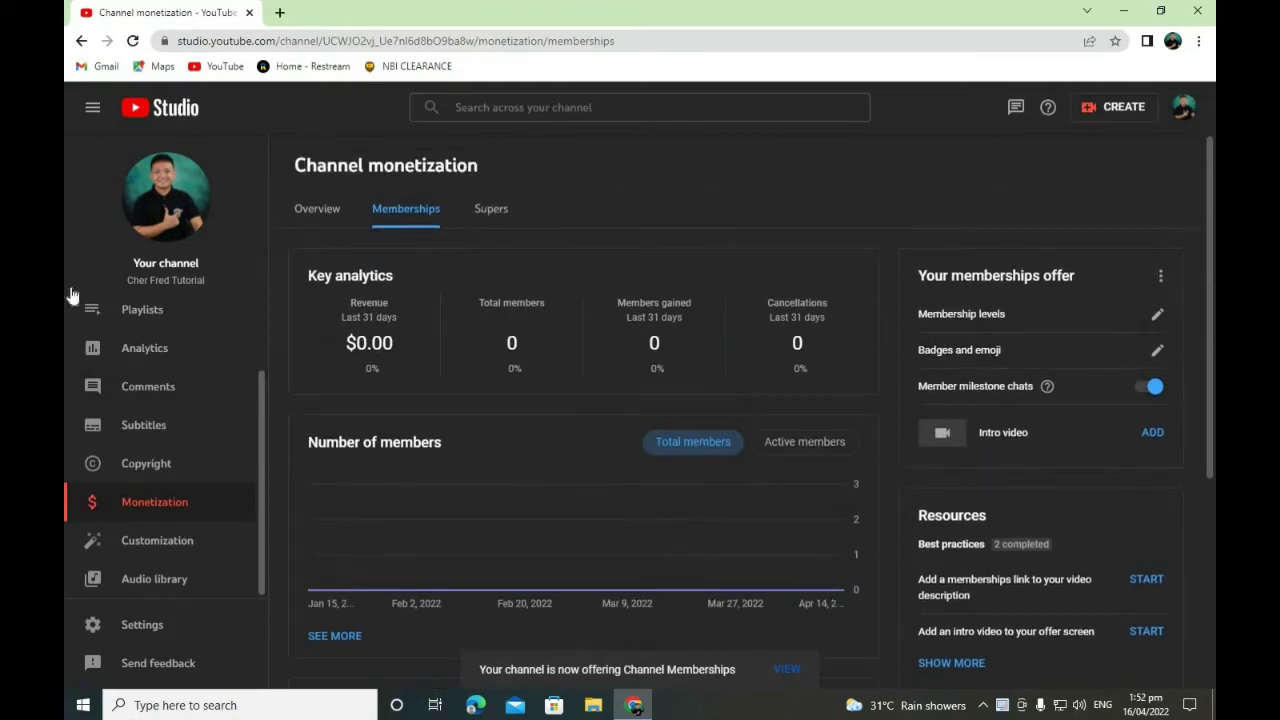
Open the channel's public page and pause its featured video.
{"action": "left_click", "coordinate": [1183, 108]}
{"action": "left_click", "coordinate": [1065, 203]}
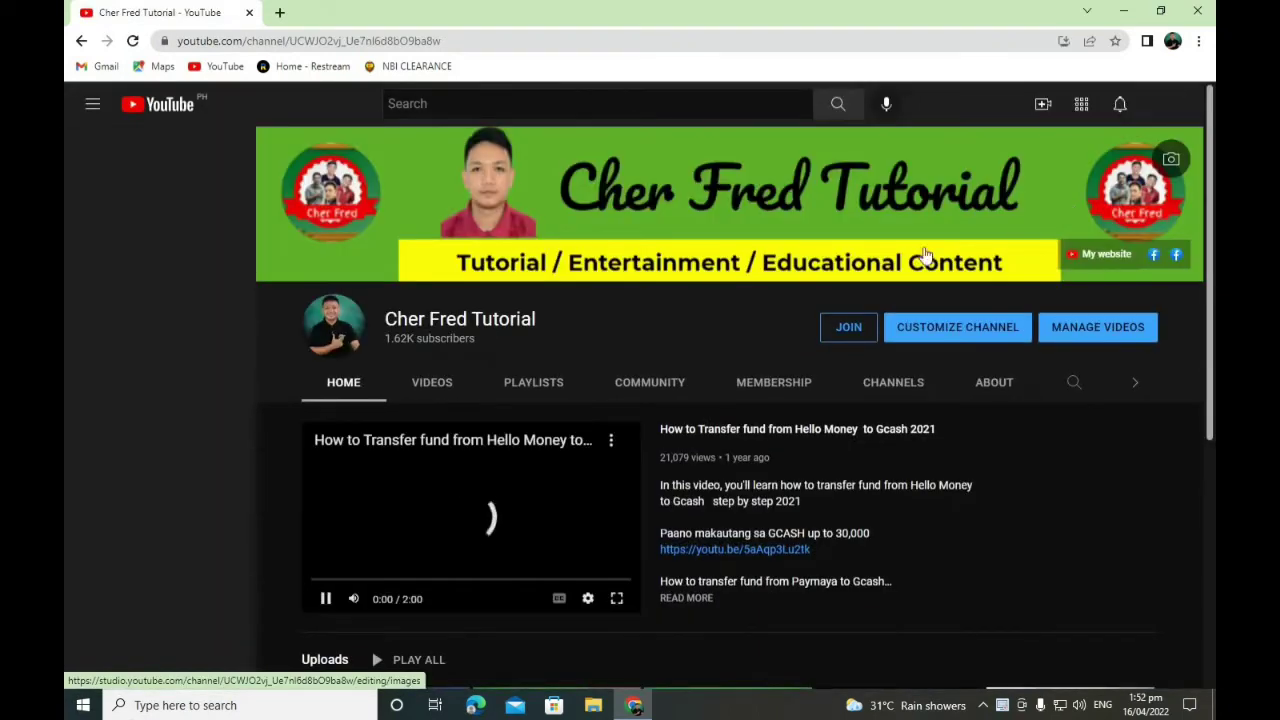
{"action": "left_click", "coordinate": [325, 598]}
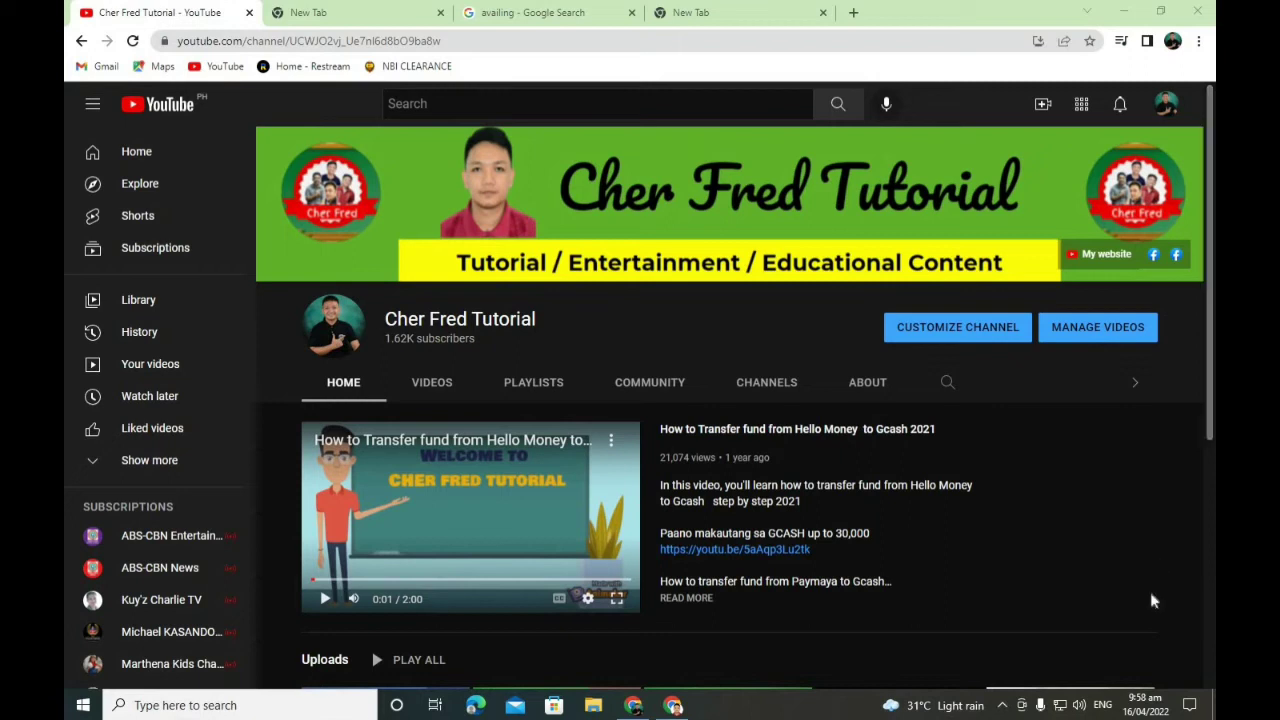
Switch to YouTube Studio and open the channel's Monetization page.
{"action": "left_click", "coordinate": [1167, 106]}
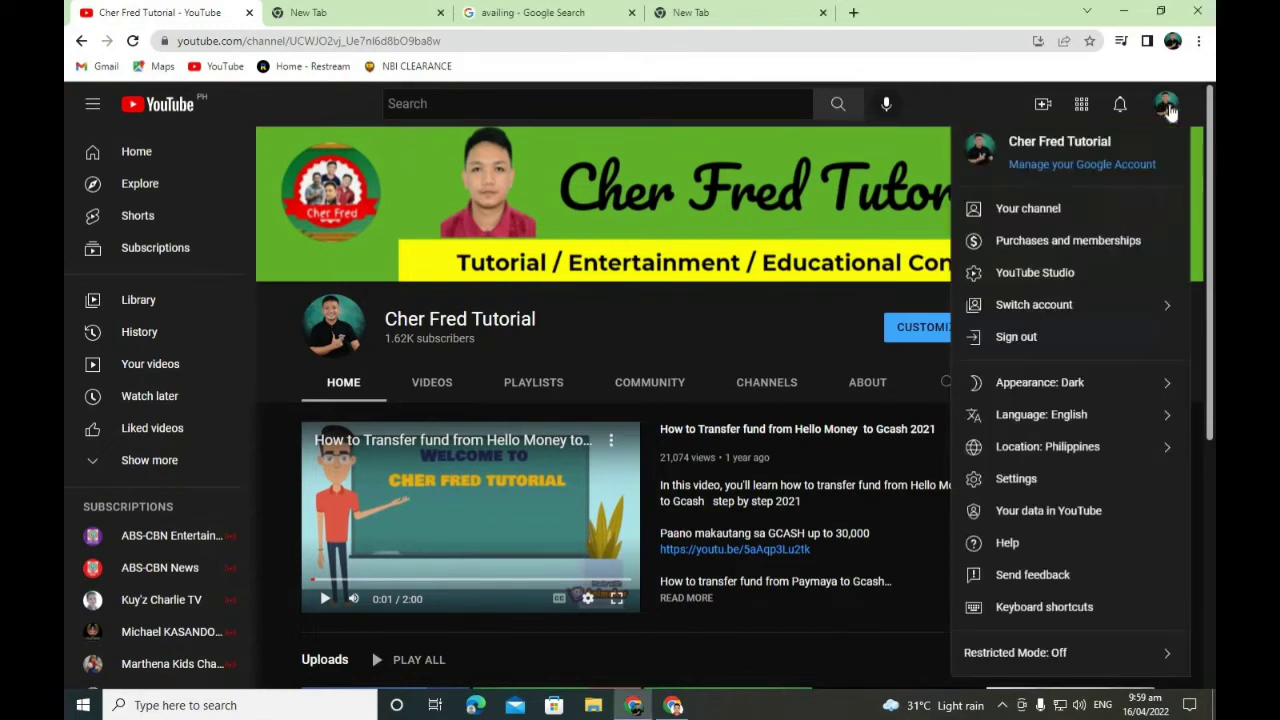
{"action": "left_click", "coordinate": [1065, 283]}
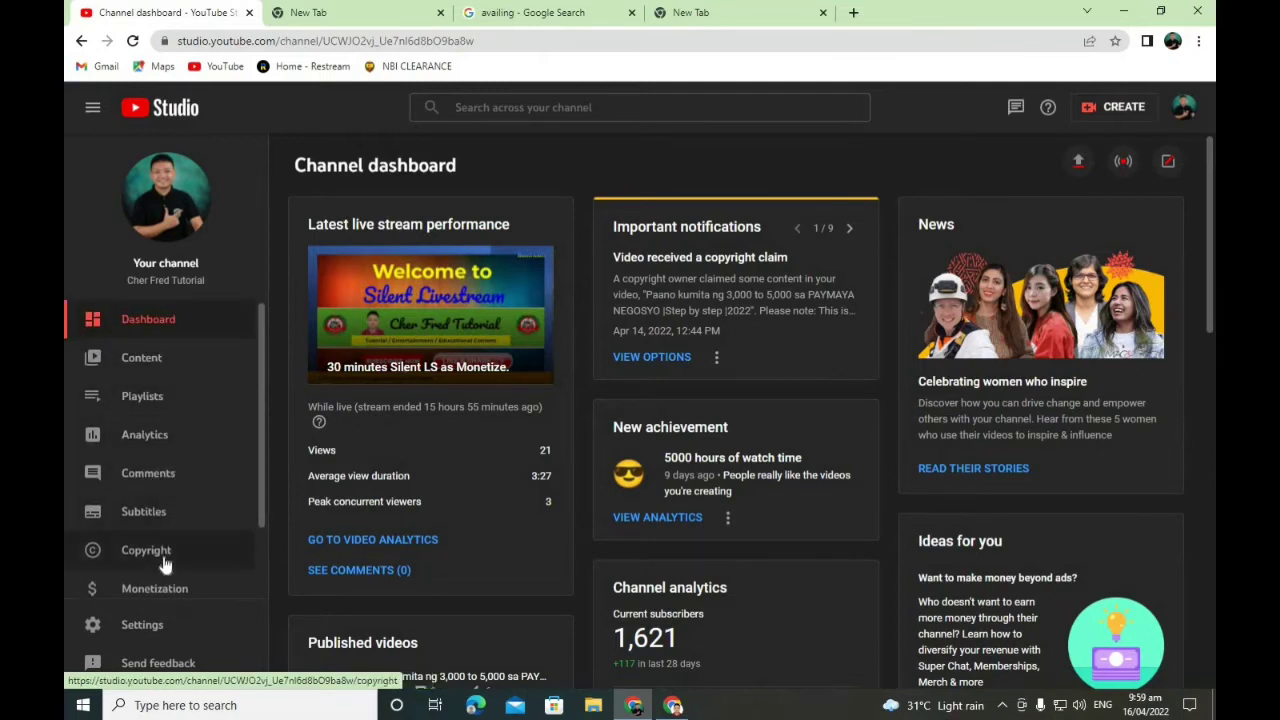
{"action": "scroll", "coordinate": [166, 562], "scroll_direction": "down", "scroll_amount": 1}
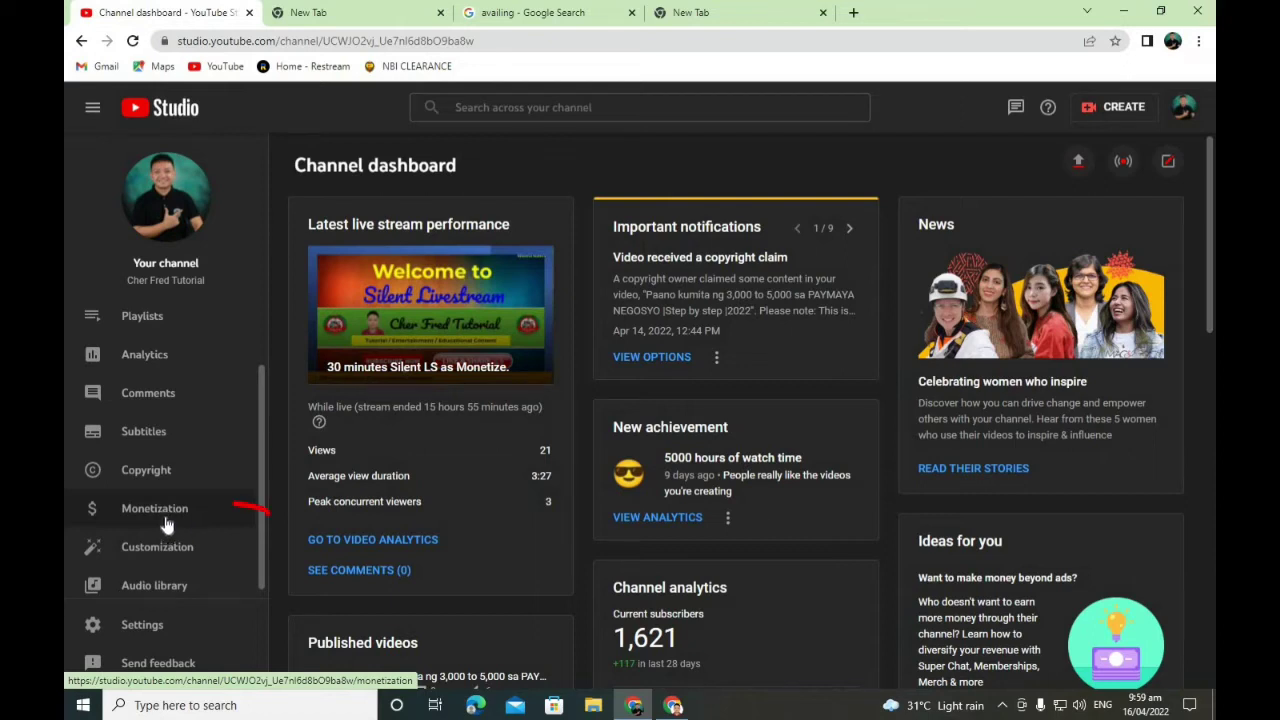
{"action": "left_click", "coordinate": [167, 516]}
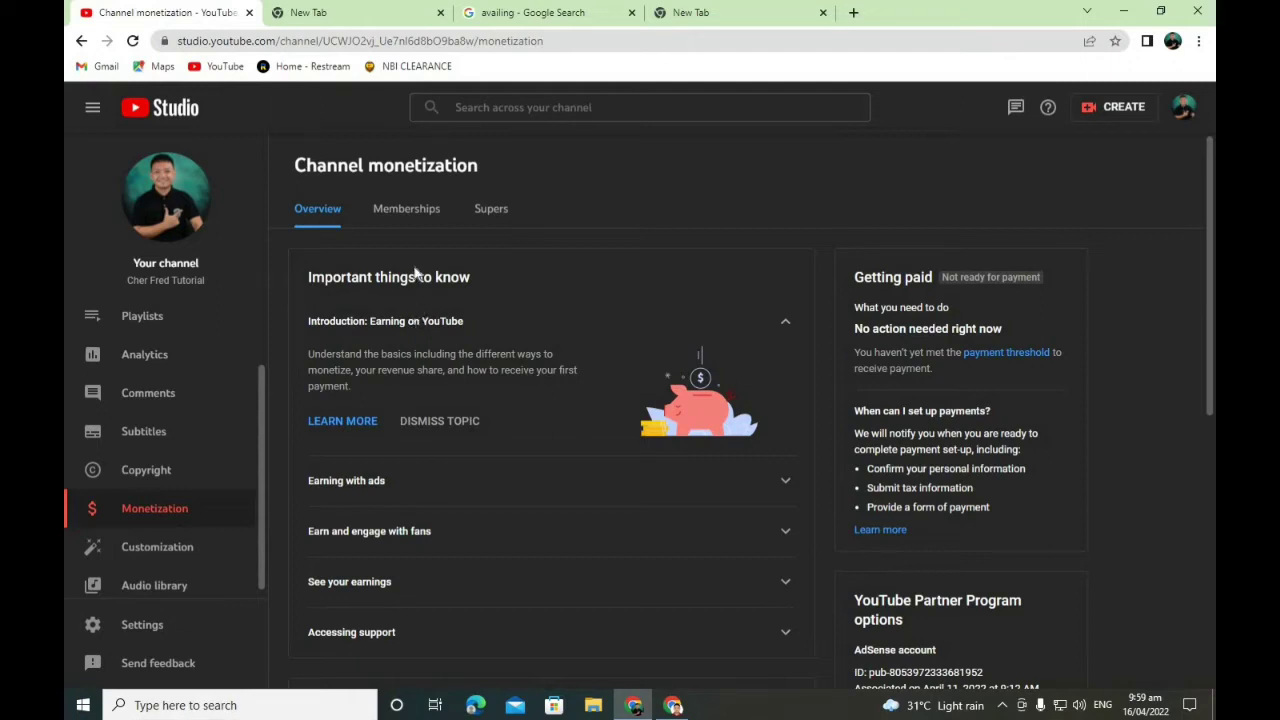
Examine the Supers section of the channel monetization page, and the Memberships section with its setup tasks.
{"action": "left_click", "coordinate": [490, 212]}
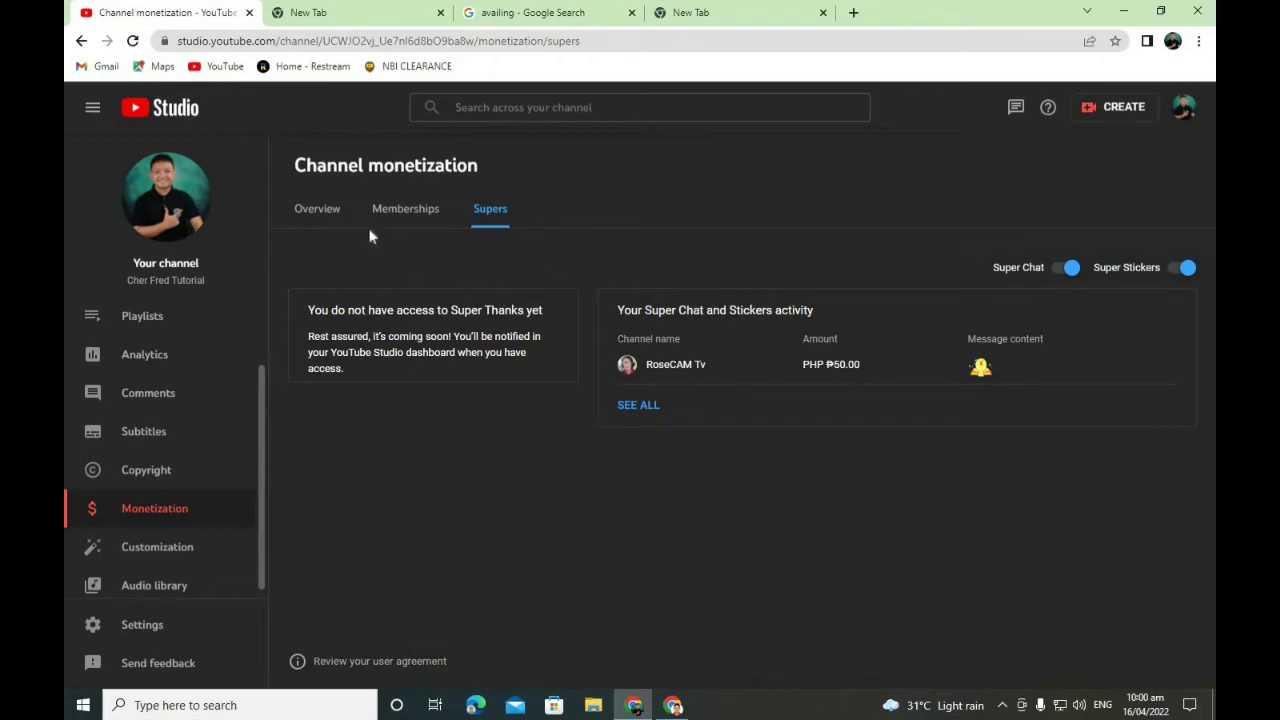
{"action": "left_click", "coordinate": [397, 215]}
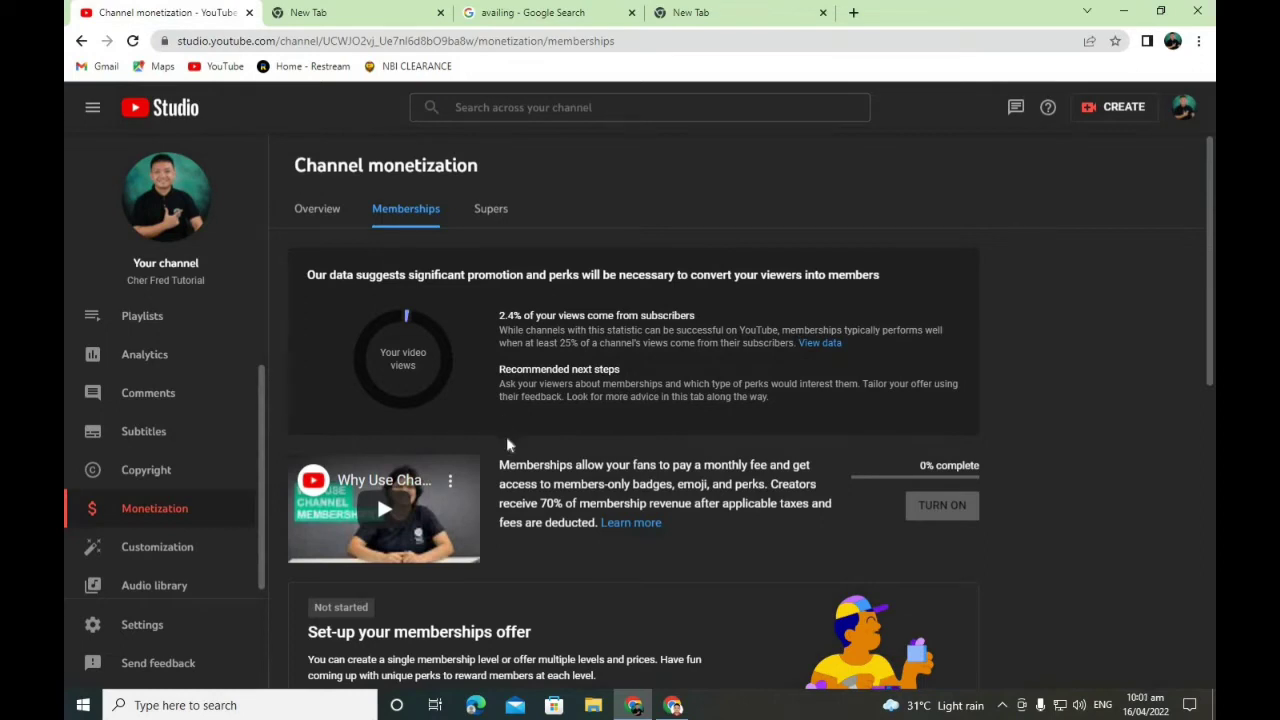
{"action": "scroll", "coordinate": [506, 436], "scroll_direction": "down", "scroll_amount": 1}
{"action": "scroll", "coordinate": [538, 449], "scroll_direction": "down", "scroll_amount": 1}
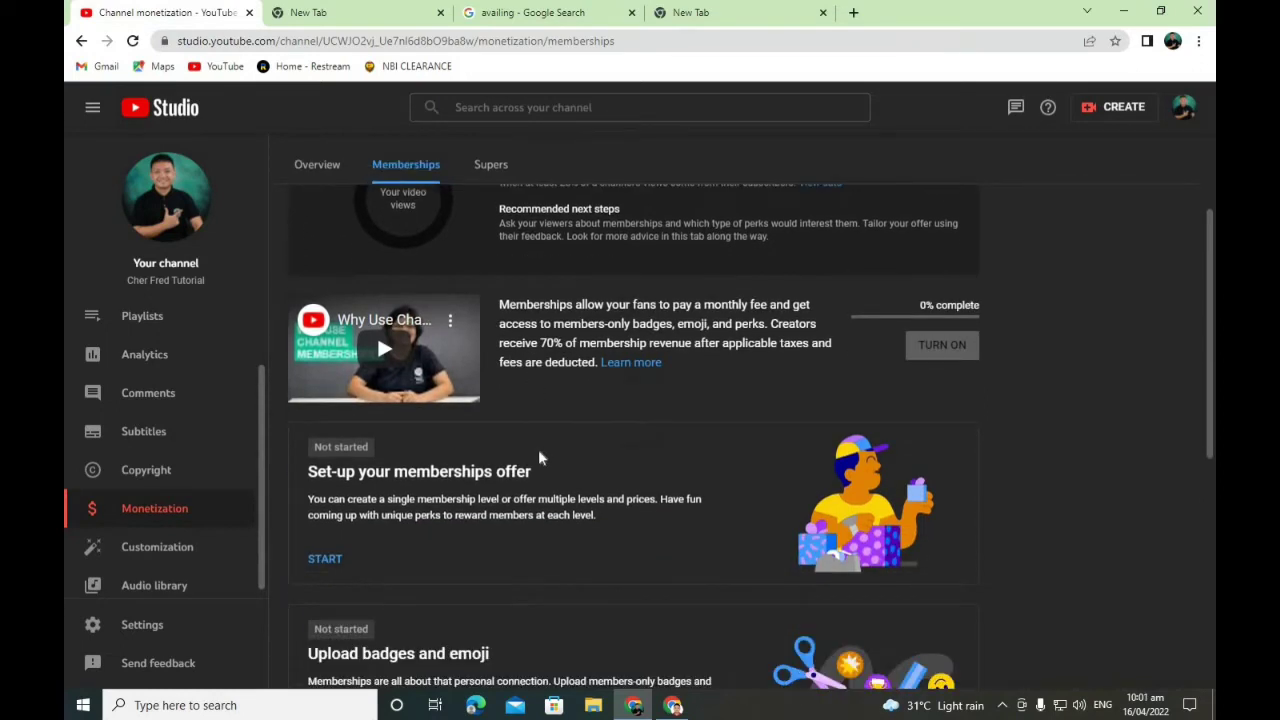
{"action": "scroll", "coordinate": [538, 449], "scroll_direction": "up", "scroll_amount": 1}
{"action": "scroll", "coordinate": [510, 420], "scroll_direction": "up", "scroll_amount": 1}
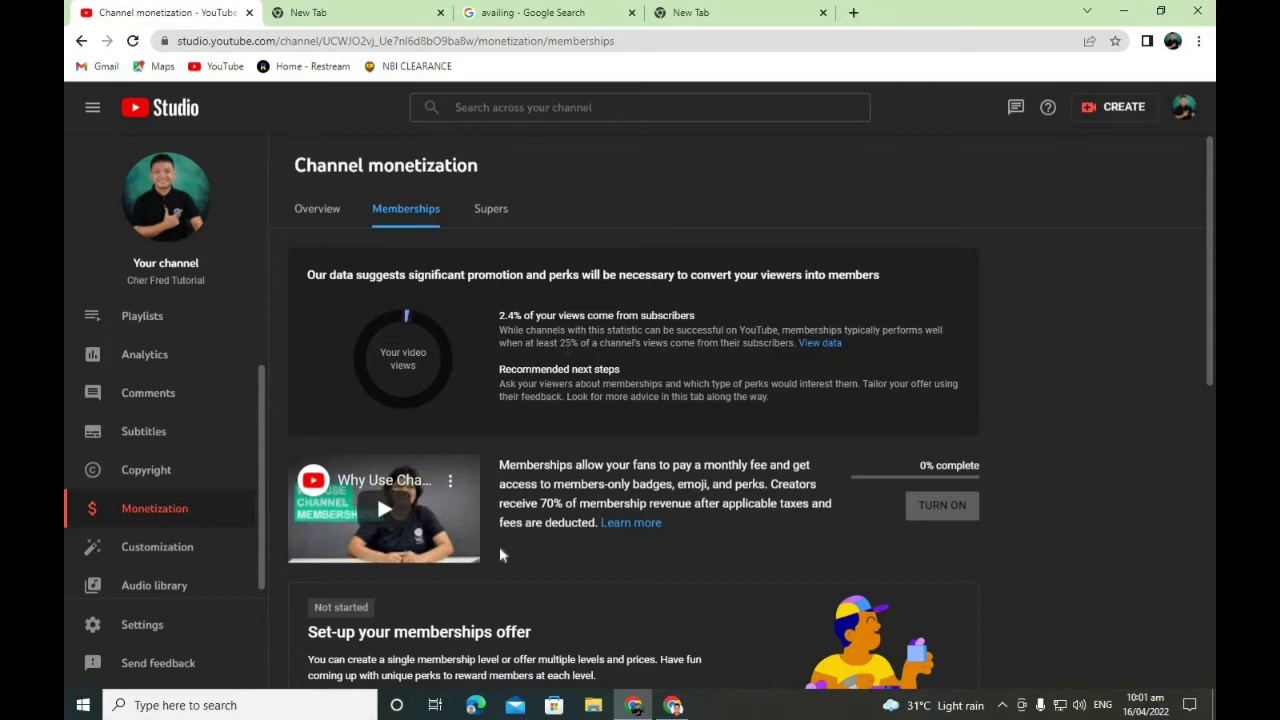
{"action": "scroll", "coordinate": [633, 420], "scroll_direction": "down", "scroll_amount": 2}
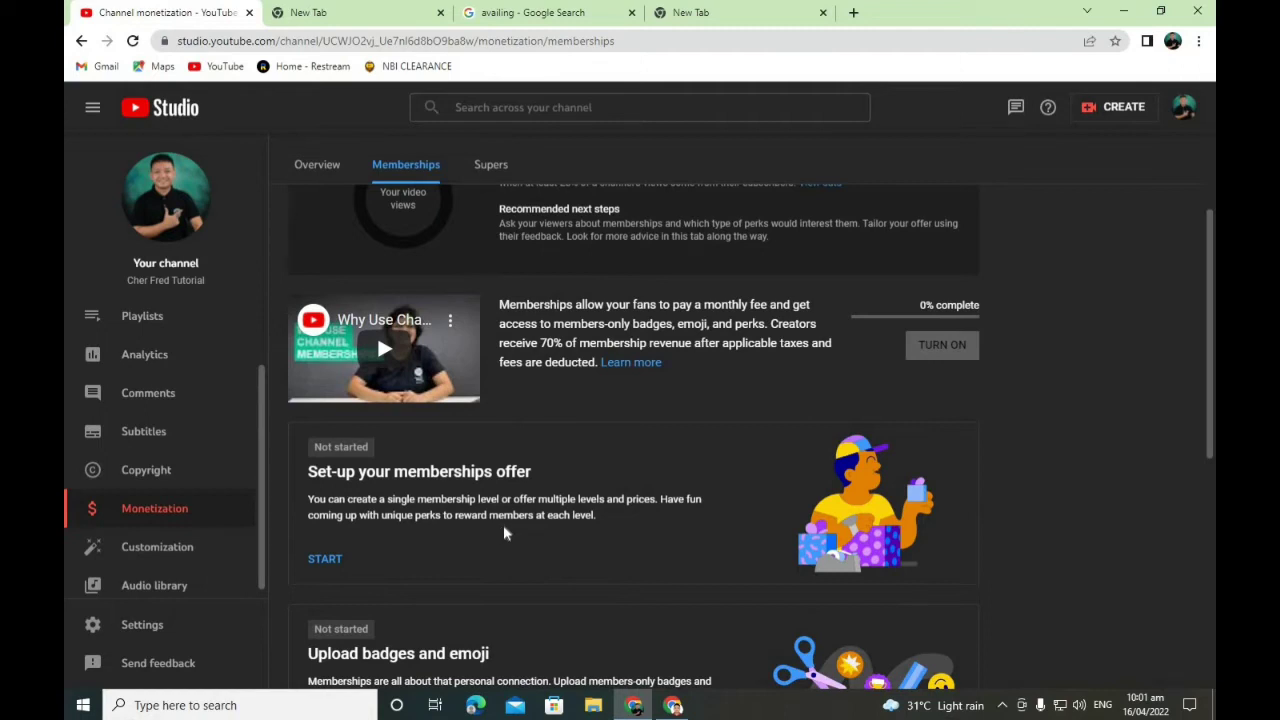
{"action": "scroll", "coordinate": [505, 530], "scroll_direction": "down", "scroll_amount": 2}
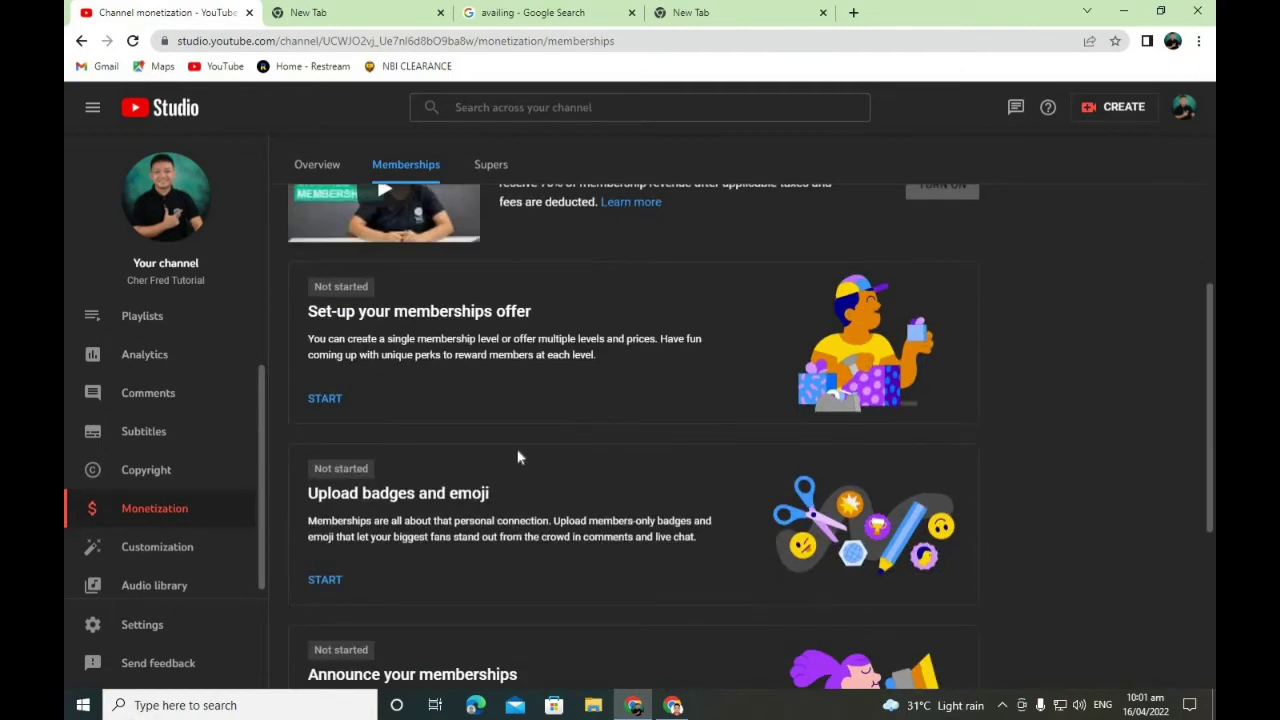
Start the memberships offer setup with the three-level template and open the first level's name for editing.
{"action": "left_click", "coordinate": [326, 400]}
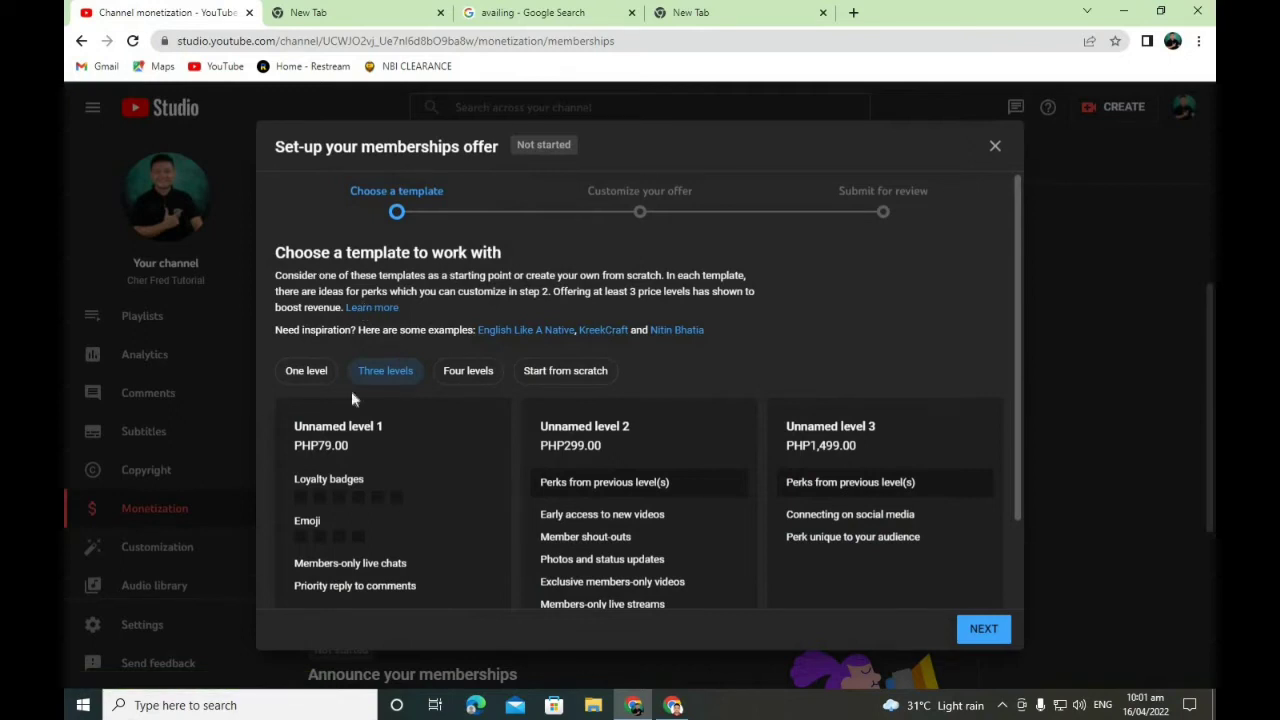
{"action": "scroll", "coordinate": [329, 375], "scroll_direction": "down", "scroll_amount": 2}
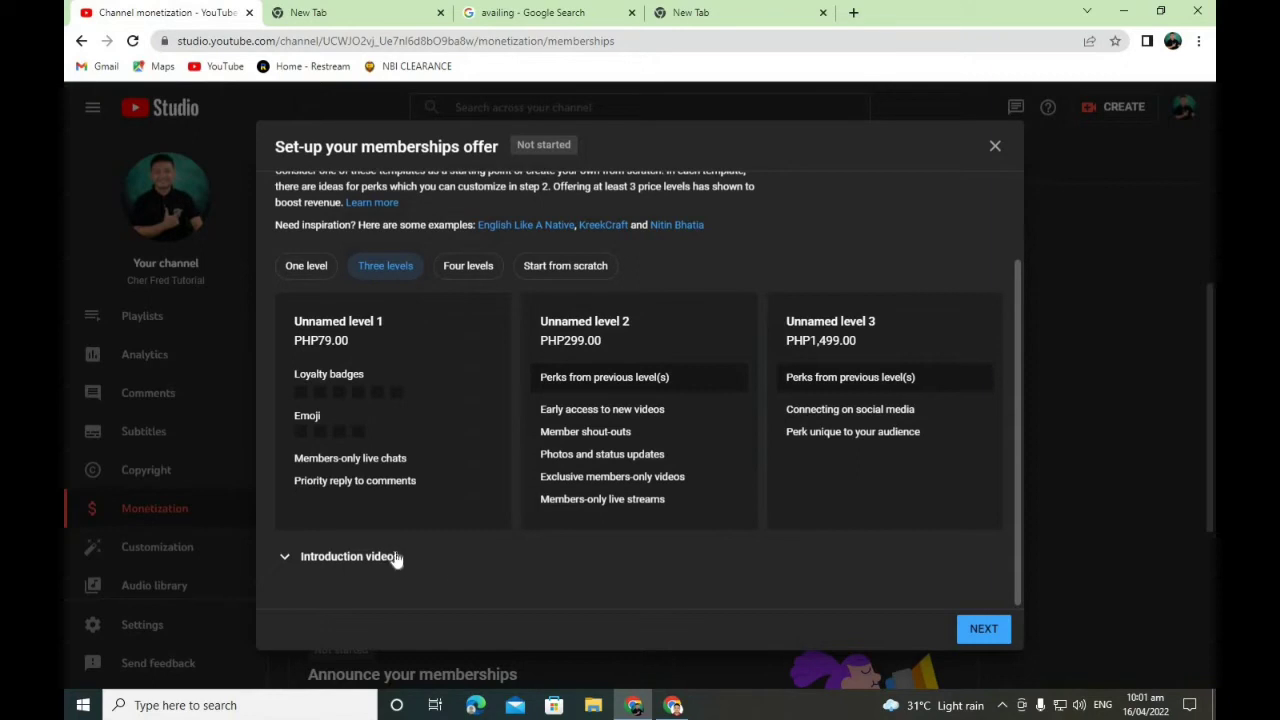
{"action": "left_click", "coordinate": [979, 629]}
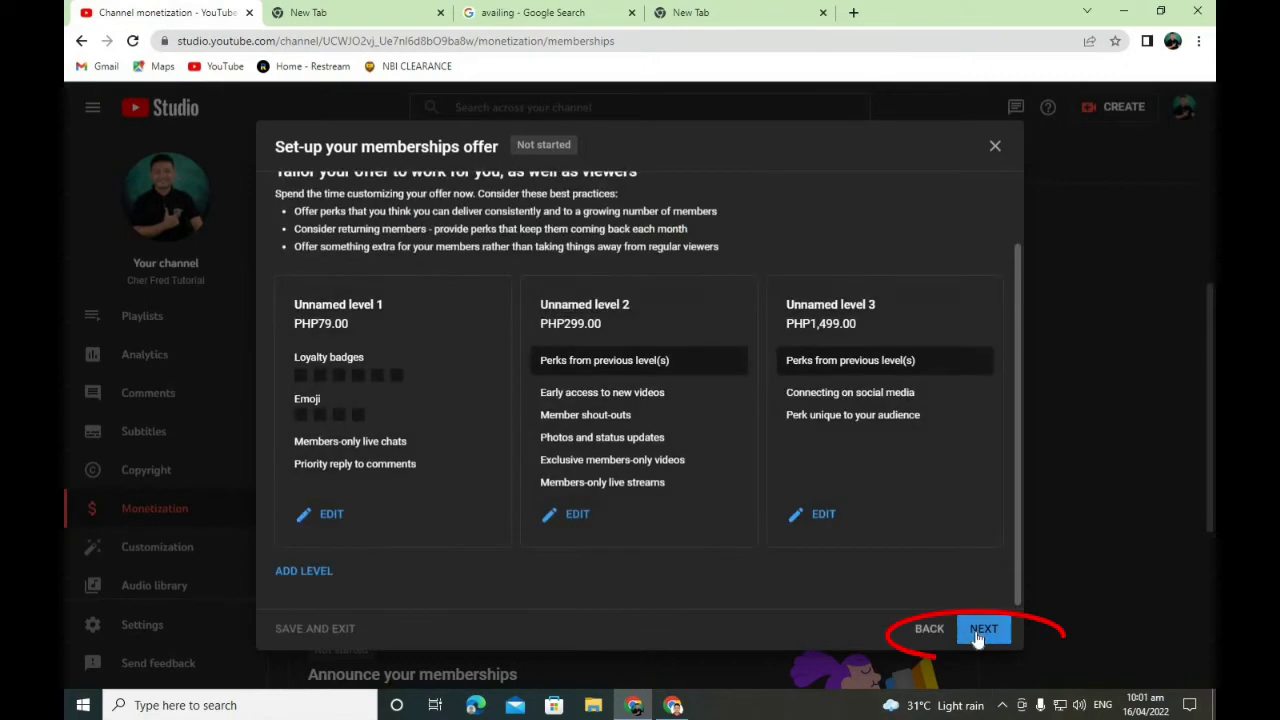
{"action": "left_click", "coordinate": [331, 514]}
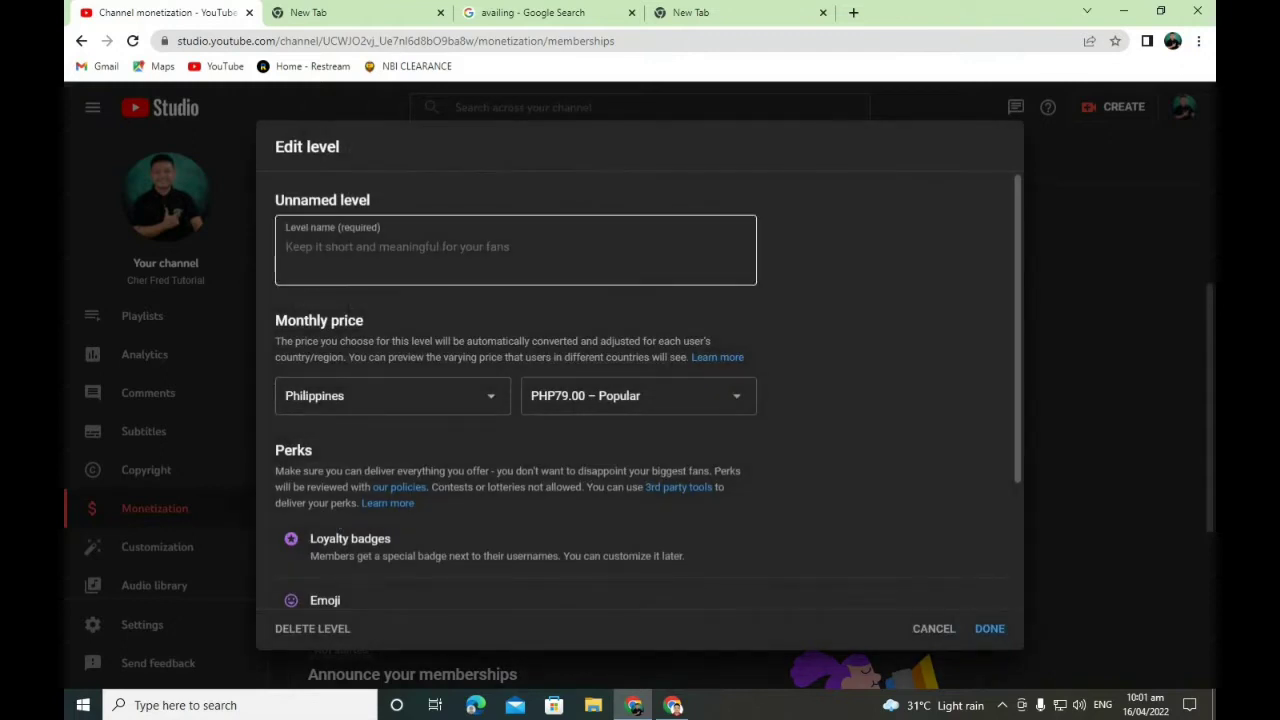
{"action": "left_click", "coordinate": [450, 252]}
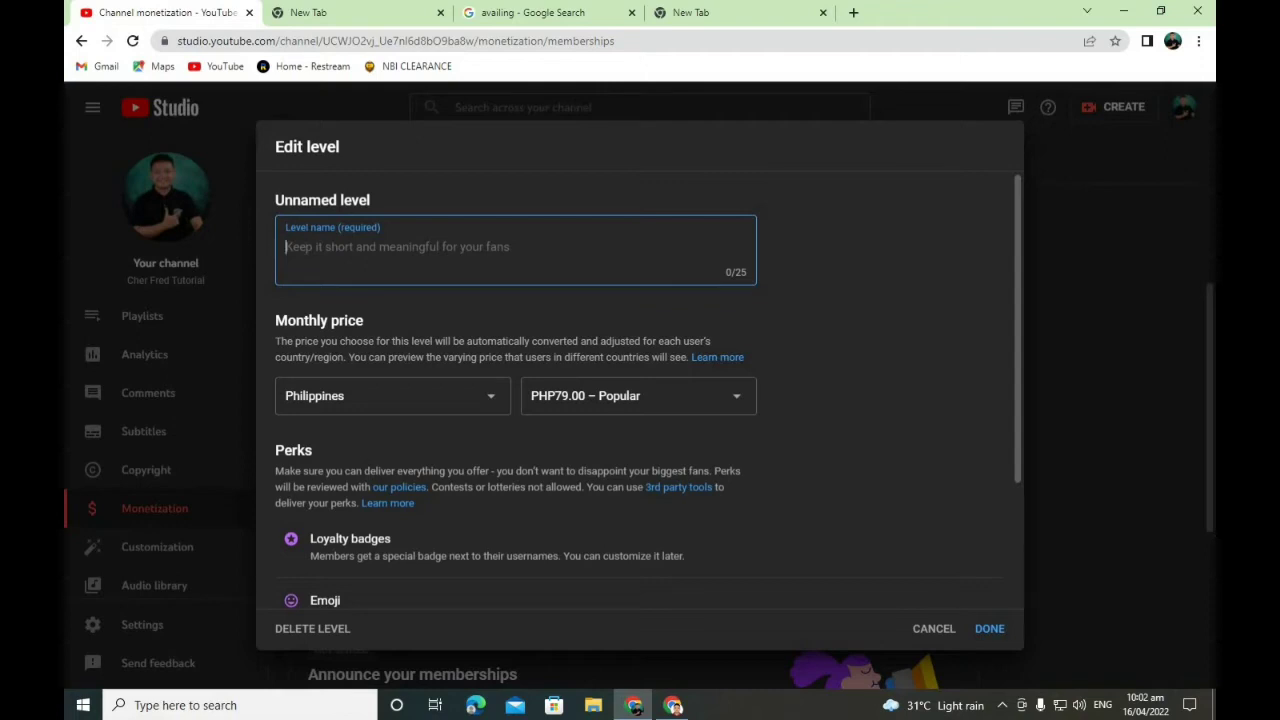
{"action": "type", "text": "Che"}
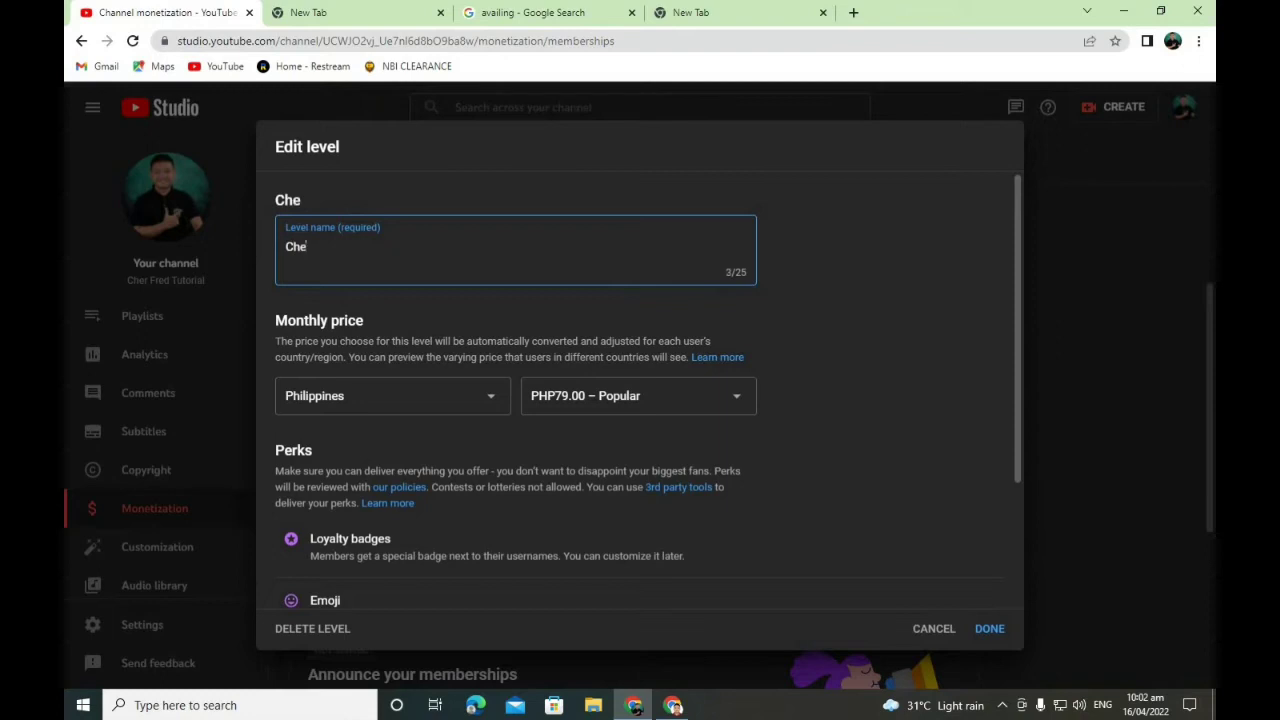
{"action": "type", "text": "r"}
{"action": "key", "text": "BackSpace"}
{"action": "key", "text": "BackSpace"}
{"action": "key", "text": "BackSpace"}
{"action": "key", "text": "BackSpace"}
{"action": "key", "text": "BackSpace"}
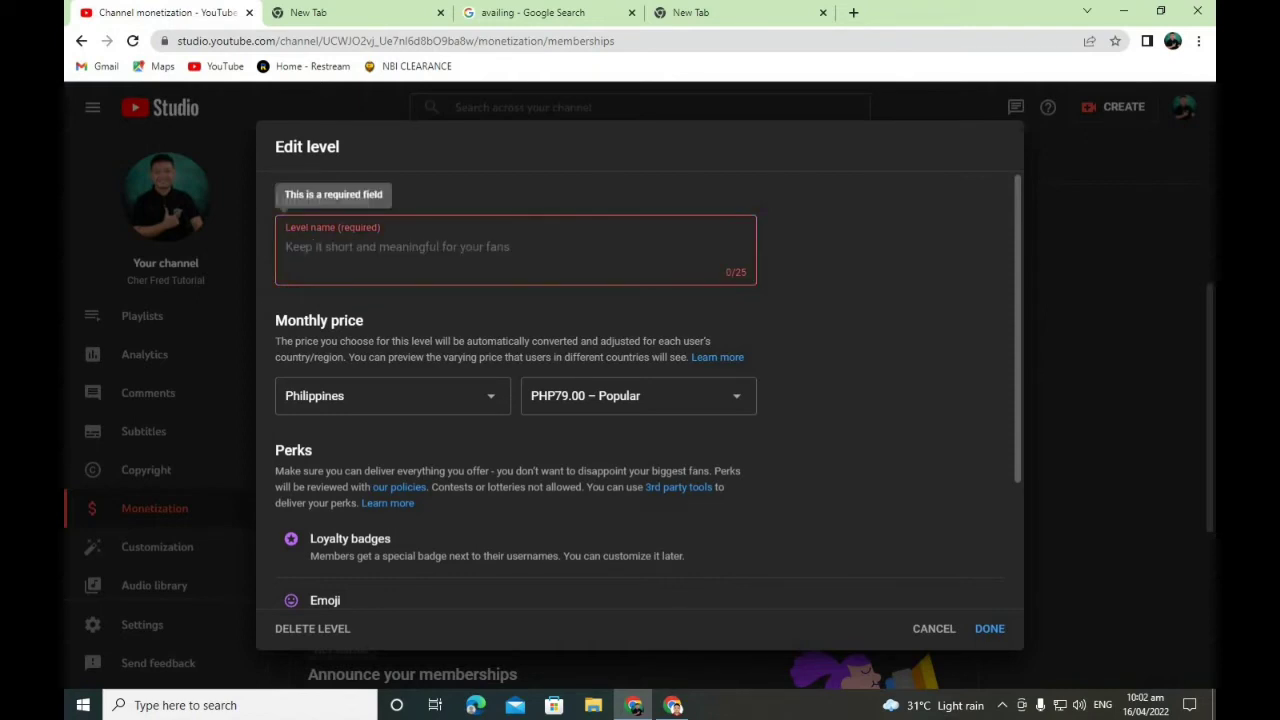
Name the first membership level "Cher Fred Classic".
{"action": "type", "text": "Cher F"}
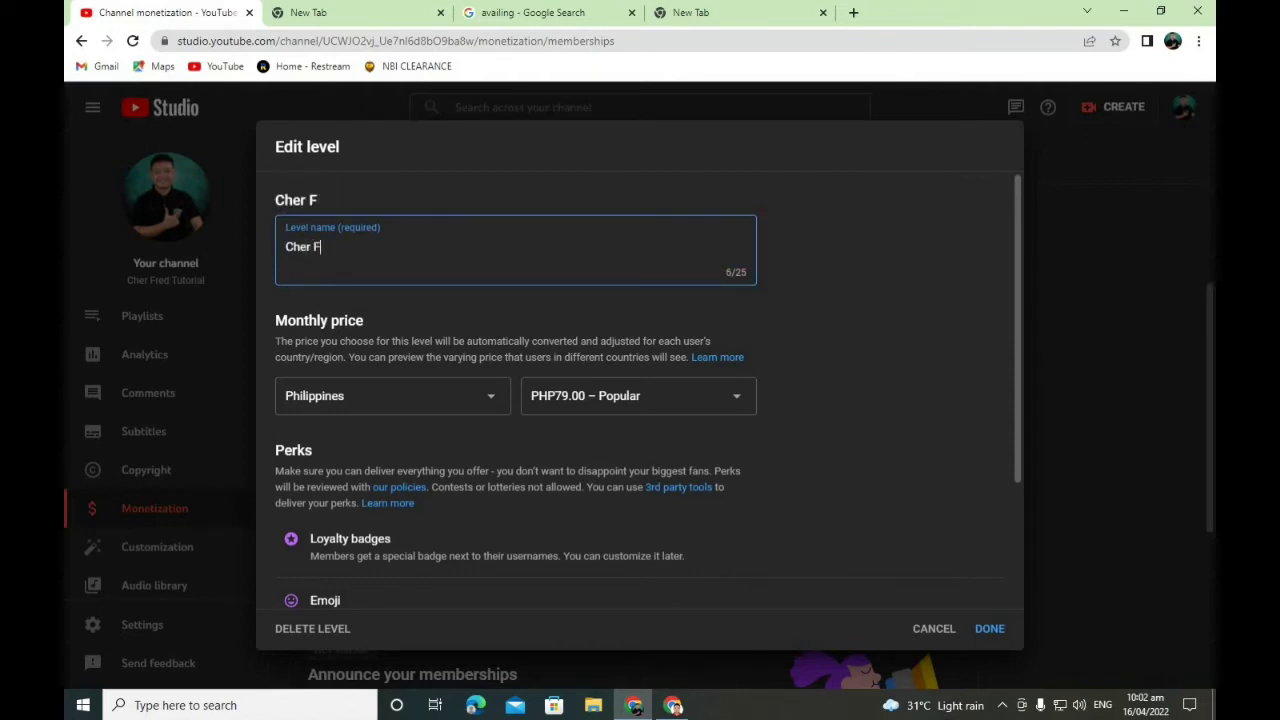
{"action": "type", "text": "red CLassic"}
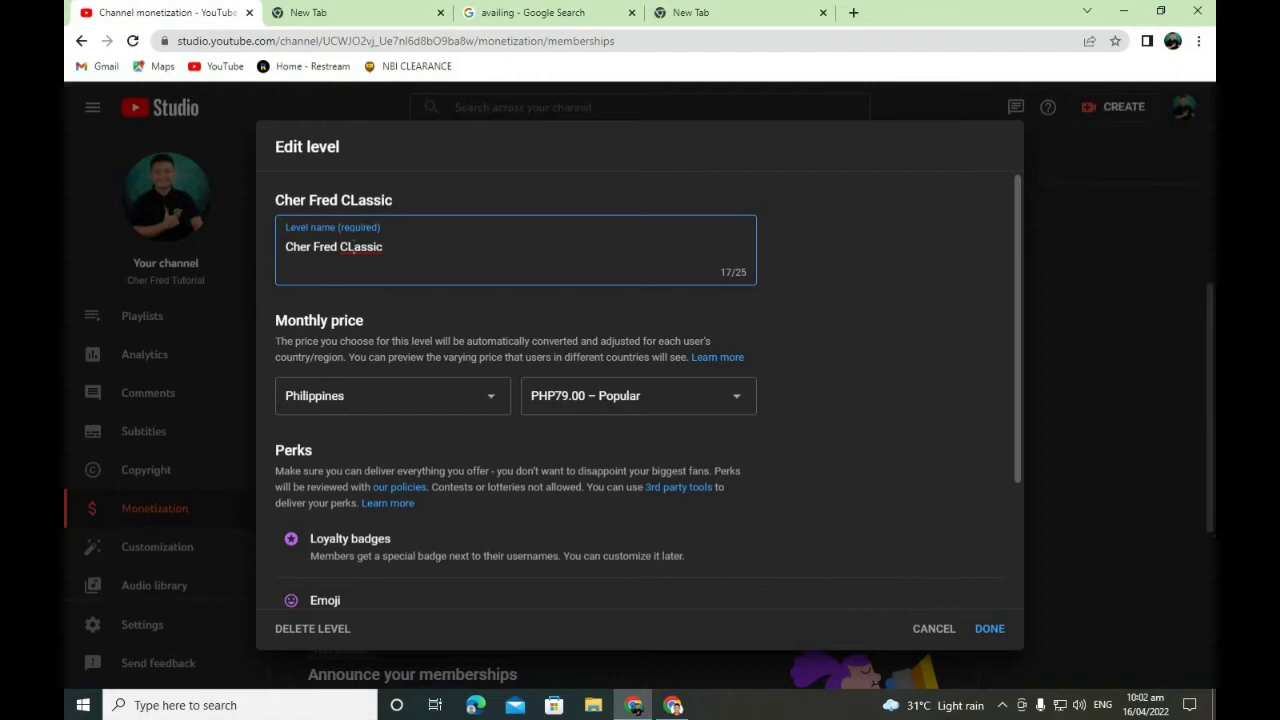
{"action": "key", "text": "Left"}
{"action": "key", "text": "Left"}
{"action": "key", "text": "Left"}
{"action": "key", "text": "Left"}
{"action": "key", "text": "Left"}
{"action": "key", "text": "BackSpace"}
{"action": "type", "text": "l"}
Set the first level's monthly price to PHP49.00.
{"action": "scroll", "coordinate": [357, 410], "scroll_direction": "down", "scroll_amount": 1}
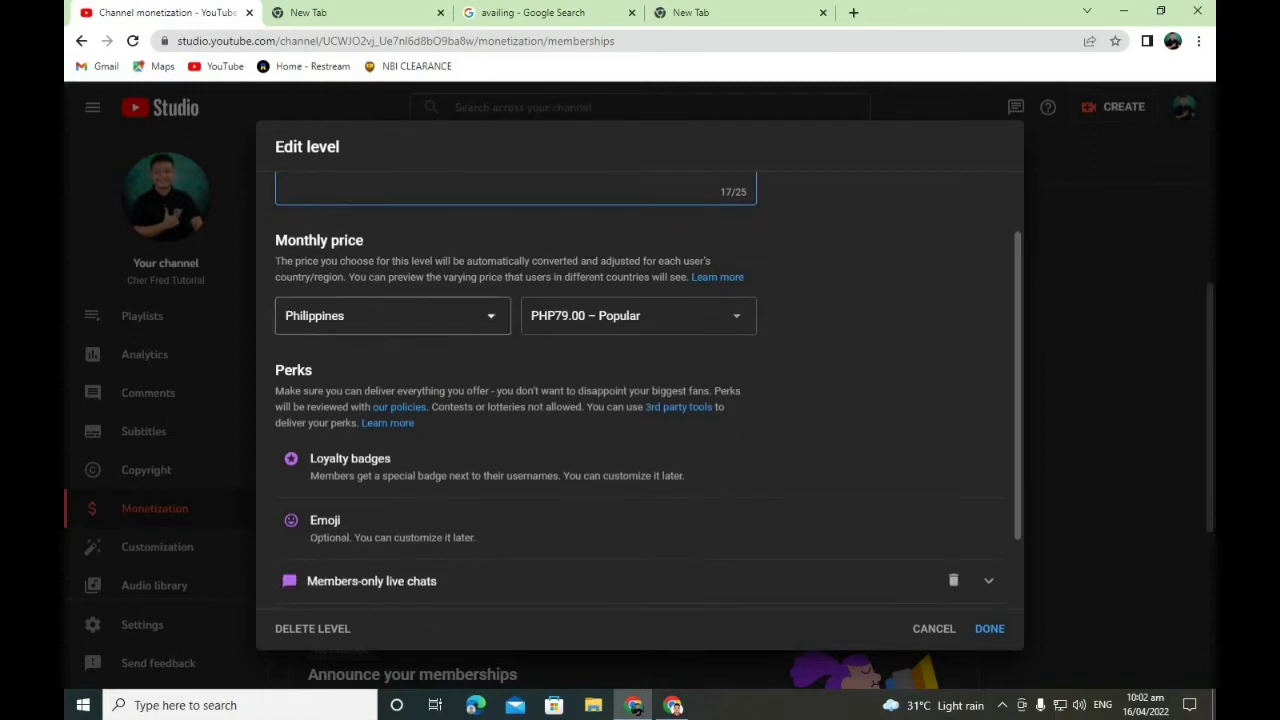
{"action": "left_click", "coordinate": [731, 318]}
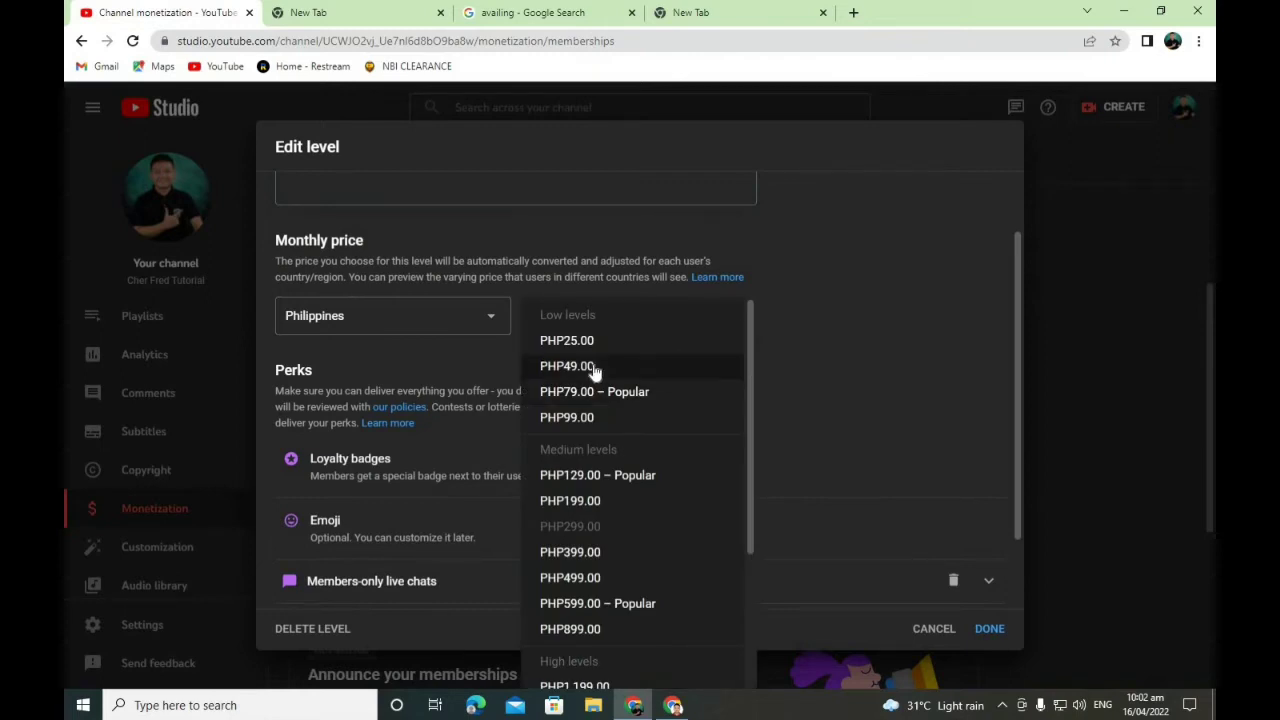
{"action": "left_click", "coordinate": [594, 368]}
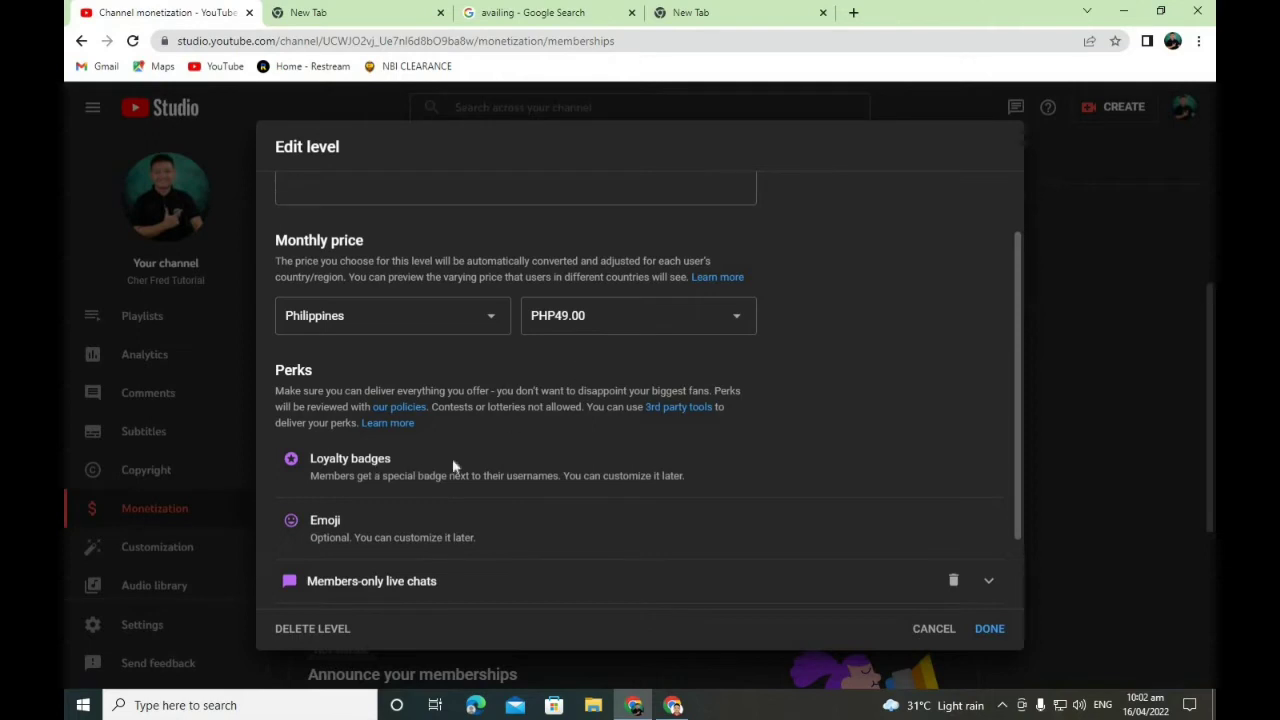
Review the first level's perks, including the Members-only live chats details, and save the level.
{"action": "scroll", "coordinate": [440, 452], "scroll_direction": "down", "scroll_amount": 1}
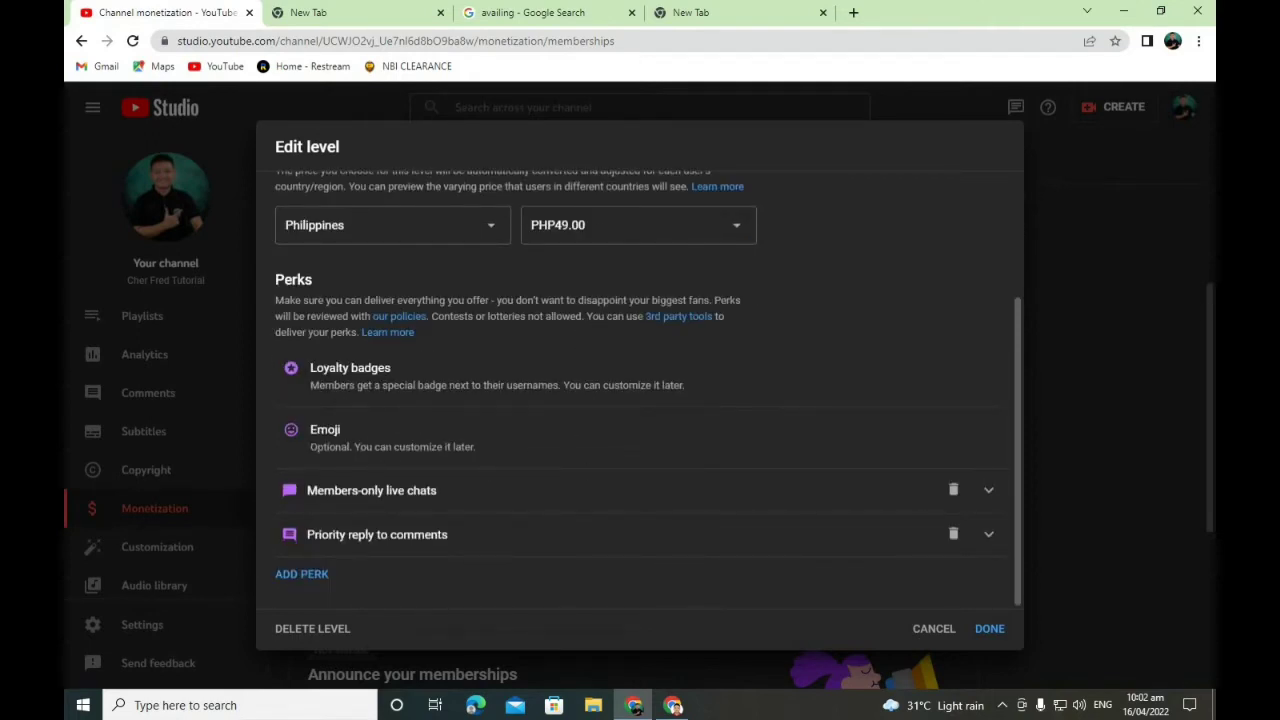
{"action": "left_click", "coordinate": [989, 492]}
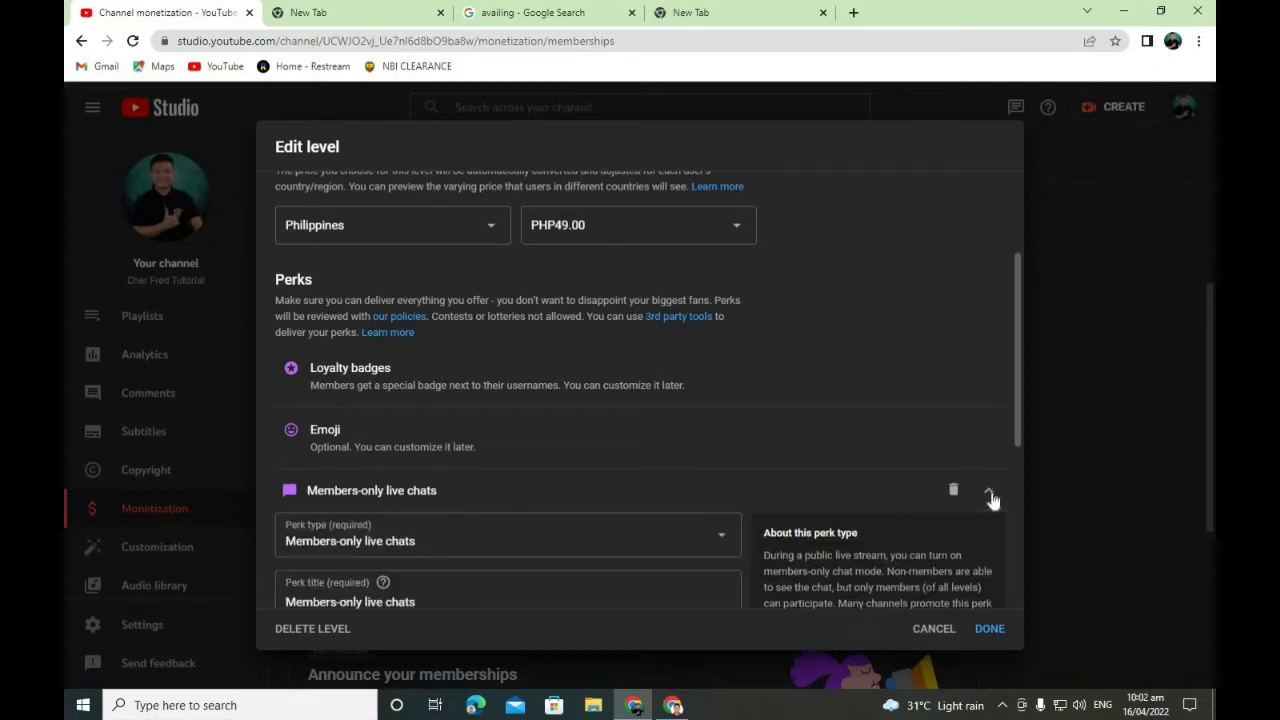
{"action": "scroll", "coordinate": [486, 468], "scroll_direction": "down", "scroll_amount": 2}
{"action": "scroll", "coordinate": [492, 470], "scroll_direction": "down", "scroll_amount": 2}
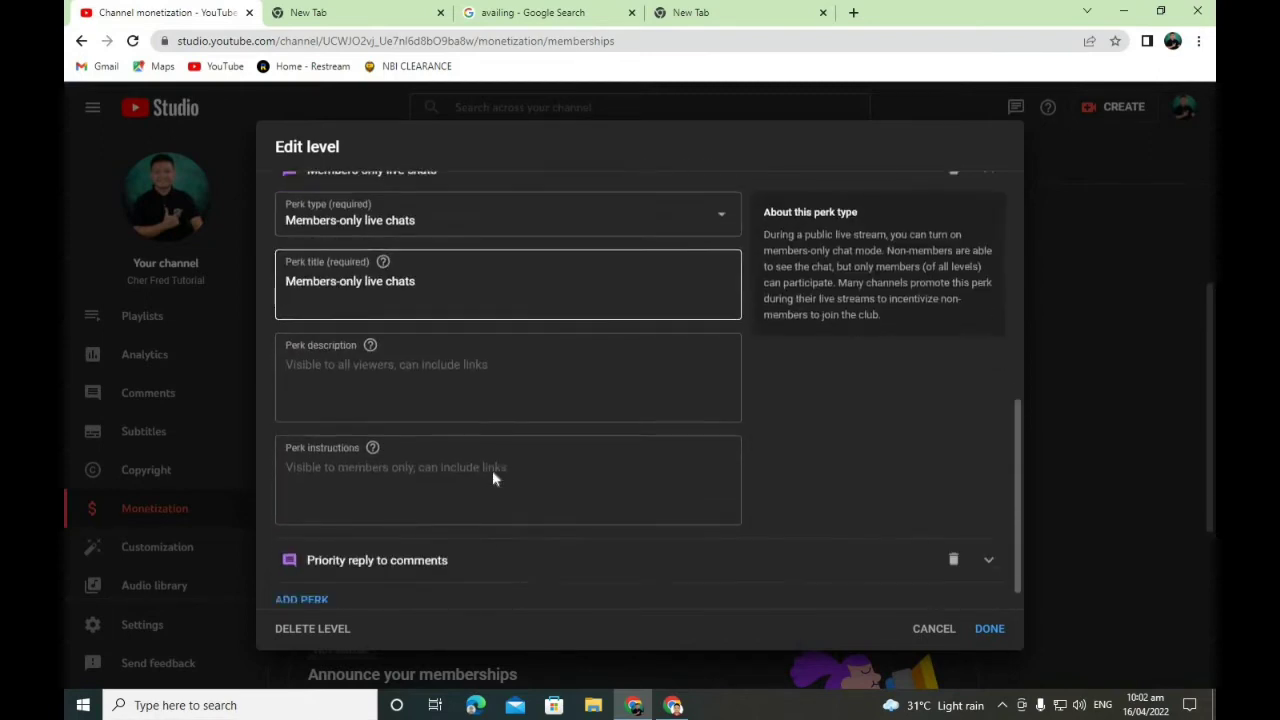
{"action": "scroll", "coordinate": [492, 470], "scroll_direction": "up", "scroll_amount": 2}
{"action": "left_click", "coordinate": [989, 494]}
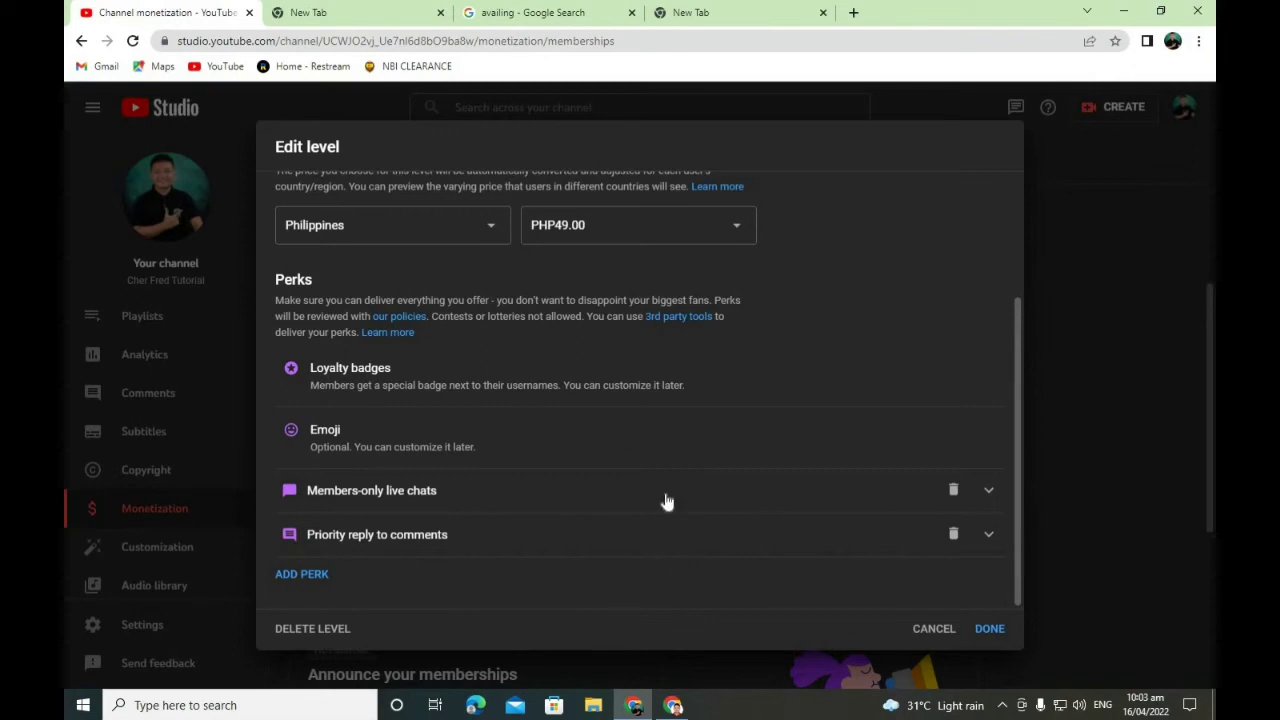
{"action": "left_click", "coordinate": [990, 630]}
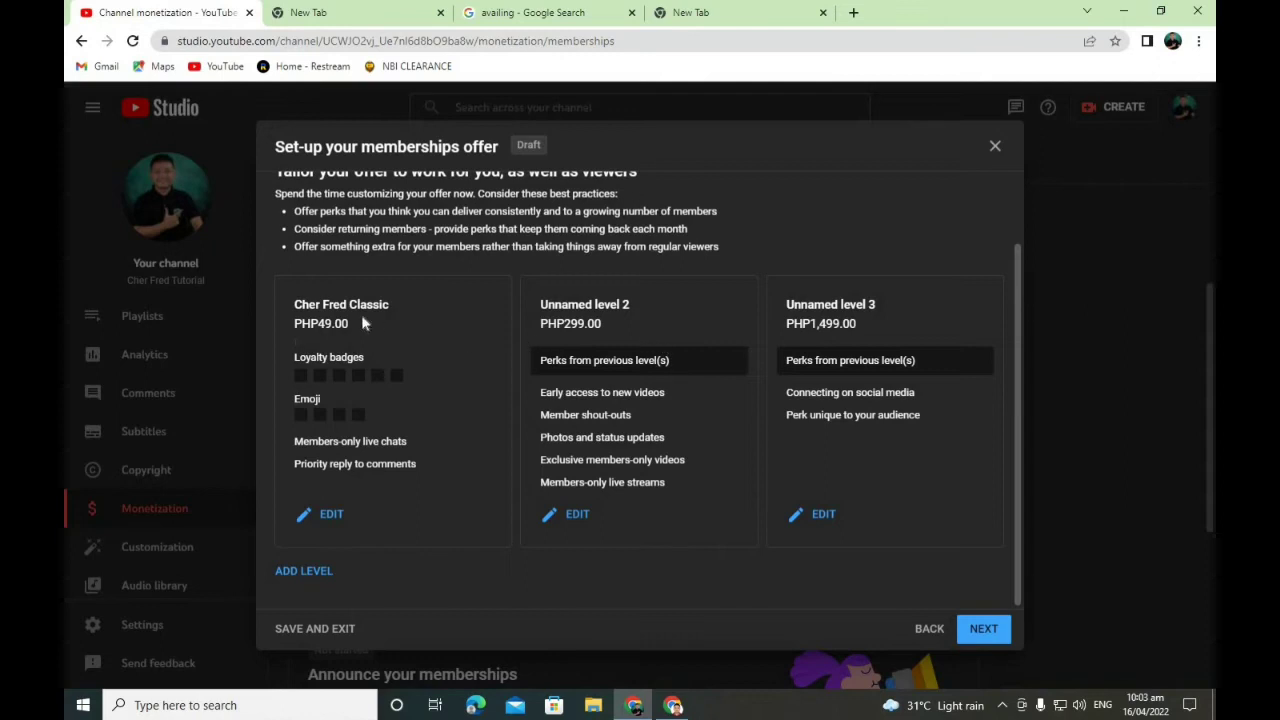
Open the second membership level for editing and name it "Cher Fred Silver".
{"action": "left_click", "coordinate": [573, 514]}
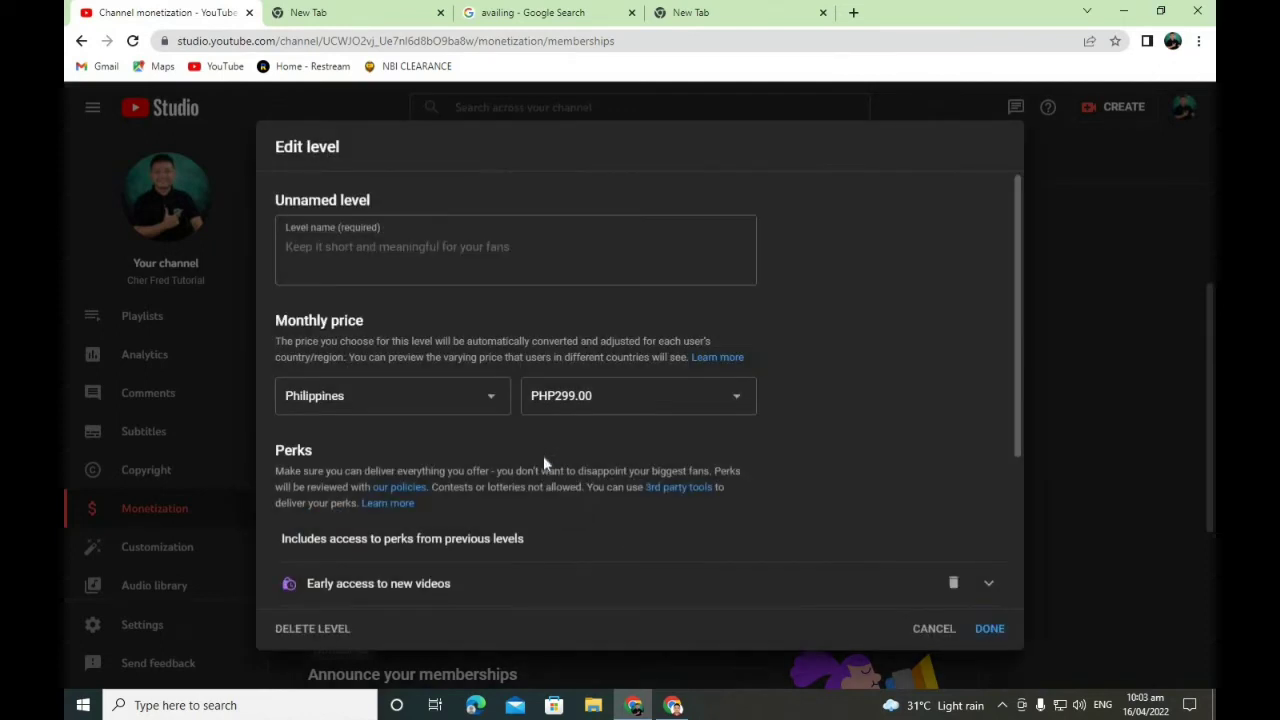
{"action": "left_click", "coordinate": [286, 247]}
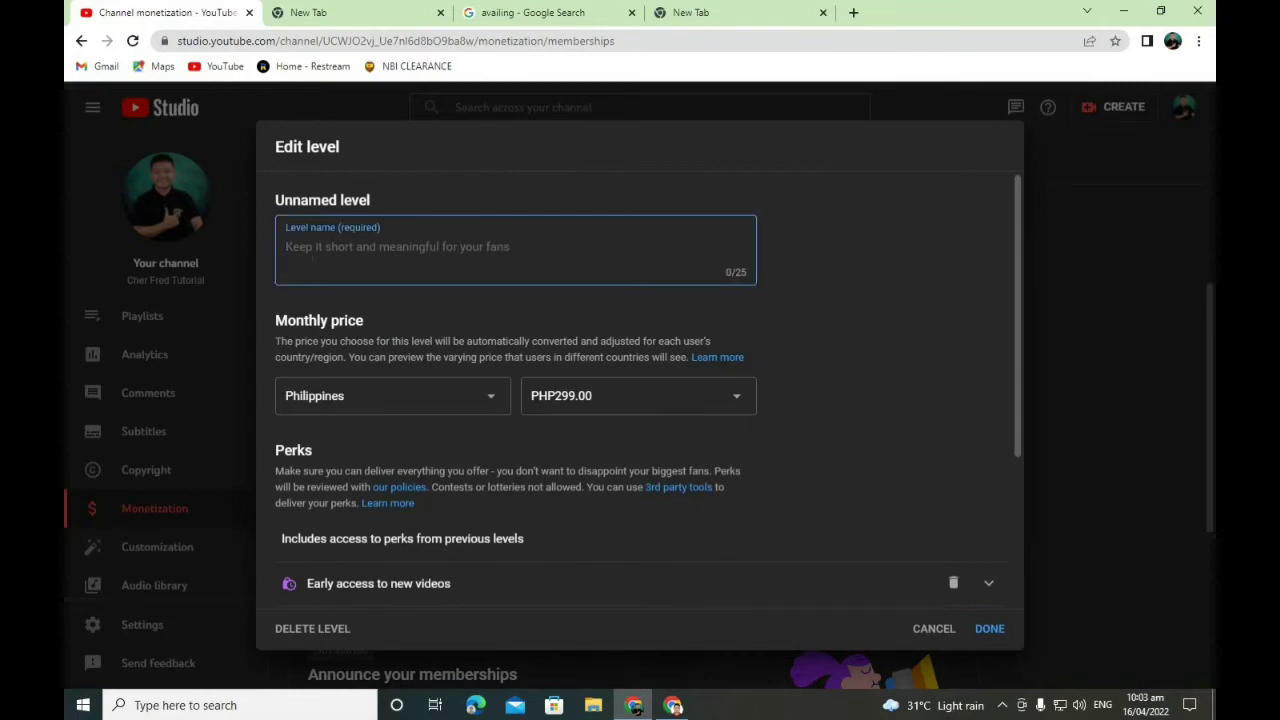
{"action": "type", "text": "Cher Fred"}
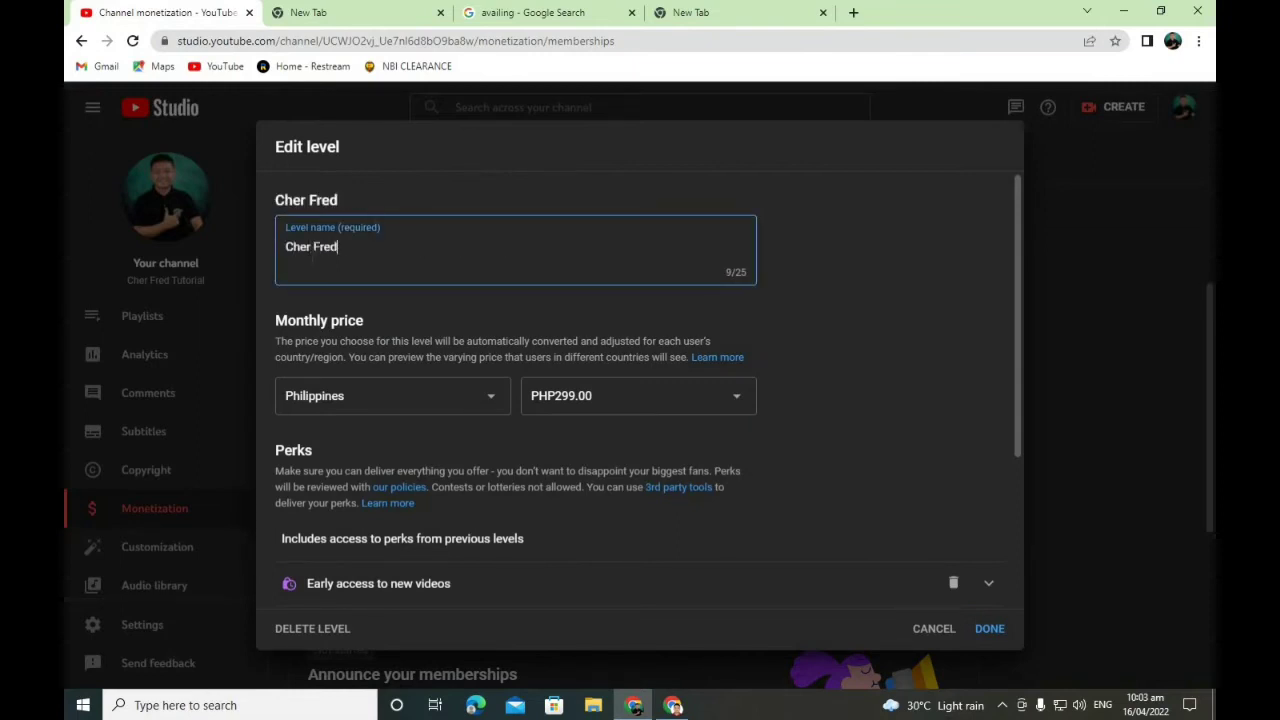
{"action": "type", "text": " Silver"}
Set the second level's monthly price to PHP99.00, check its perks and save the level.
{"action": "scroll", "coordinate": [595, 370], "scroll_direction": "down", "scroll_amount": 2}
{"action": "left_click", "coordinate": [733, 238]}
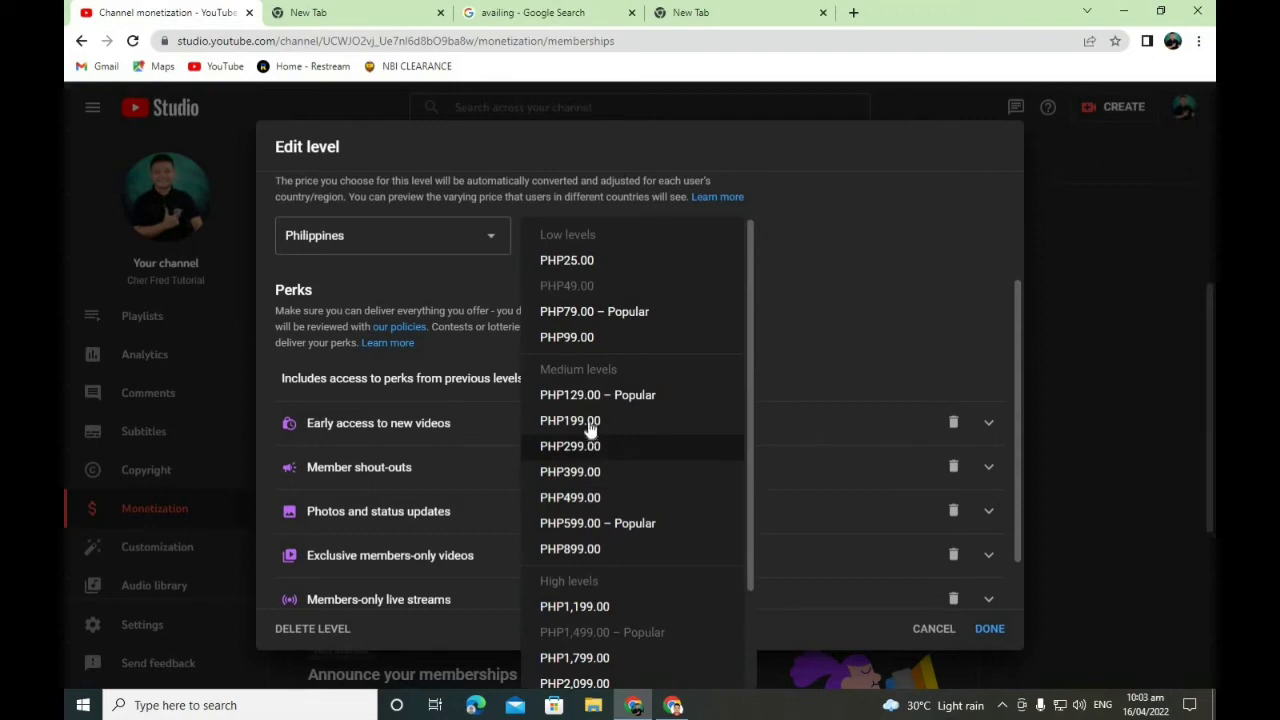
{"action": "left_click", "coordinate": [578, 345]}
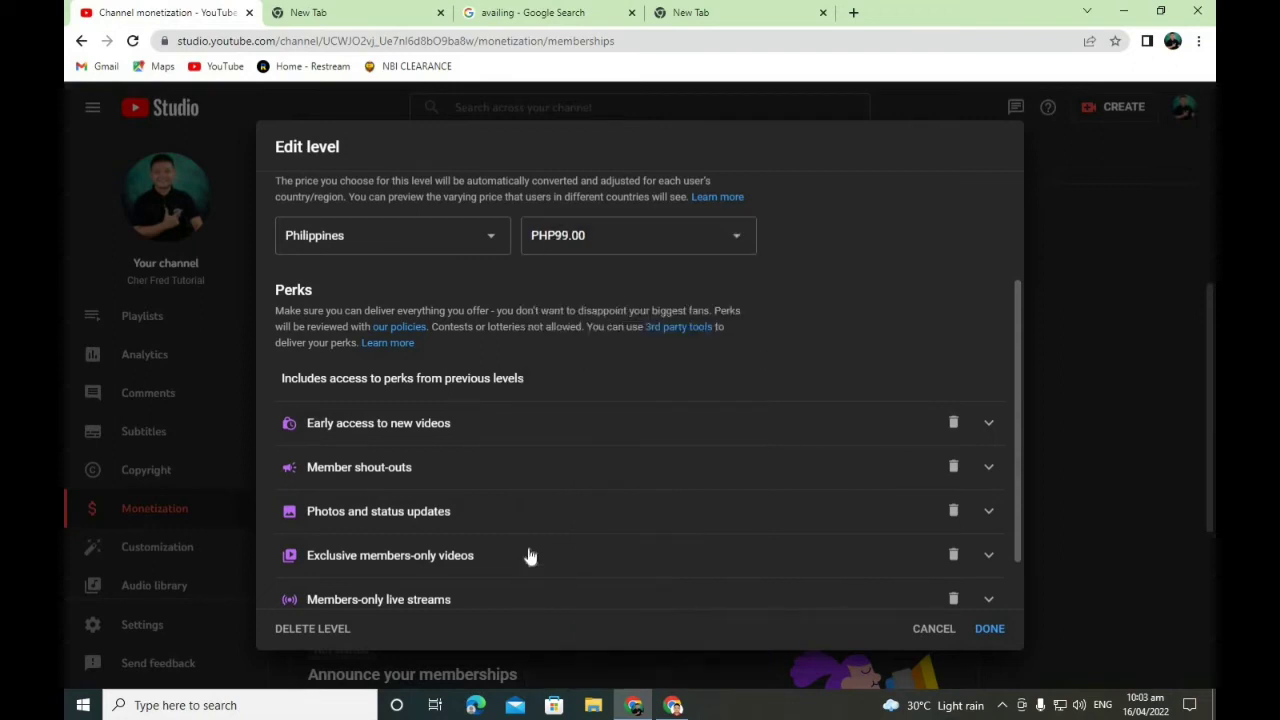
{"action": "scroll", "coordinate": [537, 554], "scroll_direction": "up", "scroll_amount": 1}
{"action": "scroll", "coordinate": [582, 549], "scroll_direction": "down", "scroll_amount": 2}
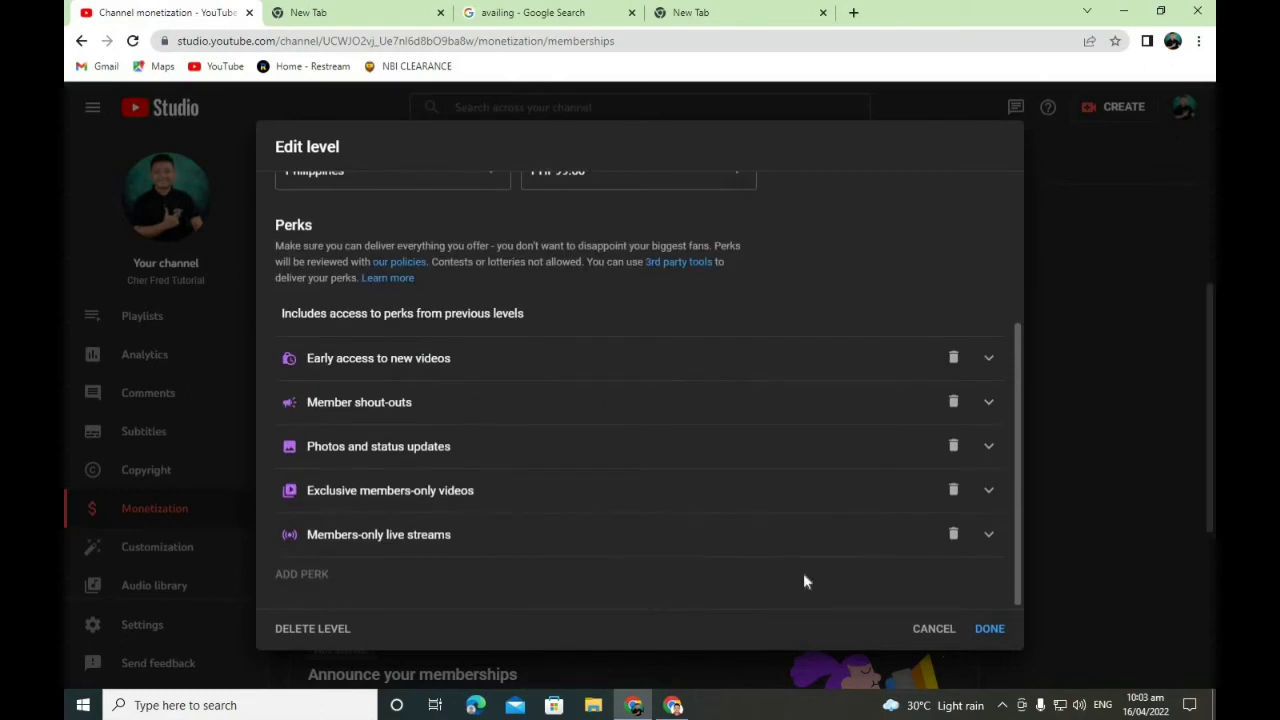
{"action": "left_click", "coordinate": [990, 630]}
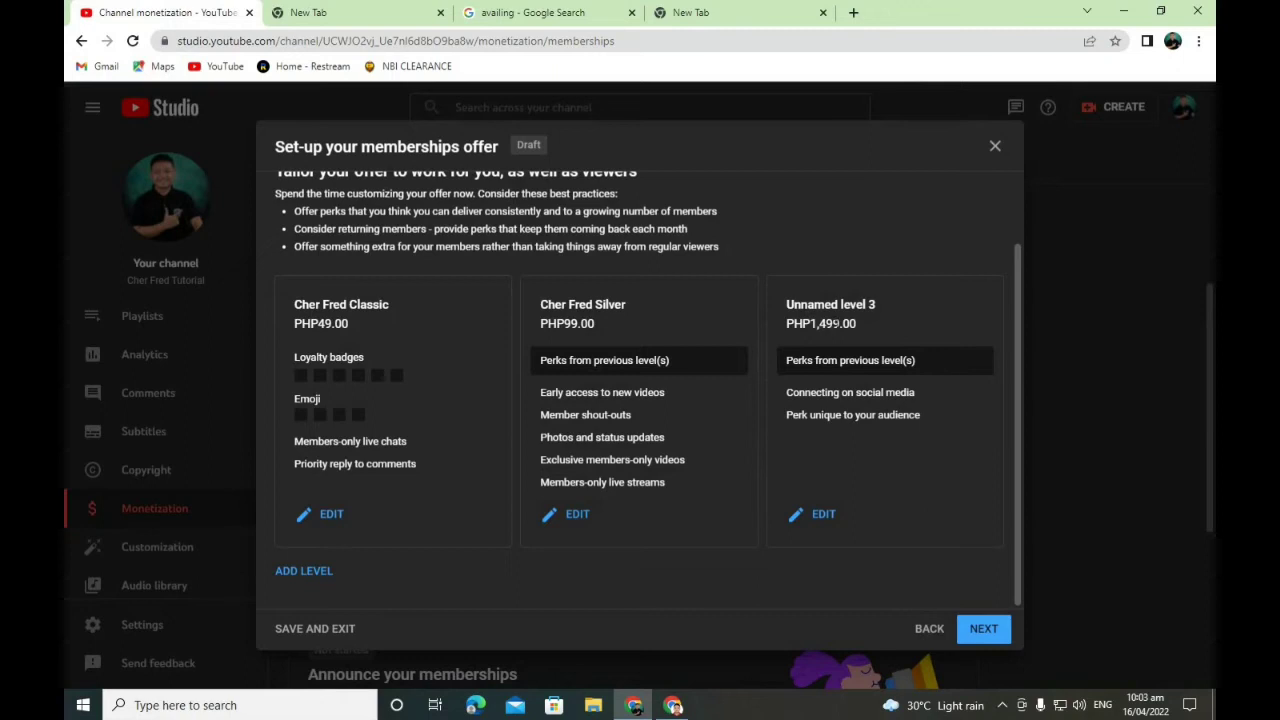
Open the third membership level for editing and name it "Cher Fred Gold".
{"action": "left_click", "coordinate": [822, 514]}
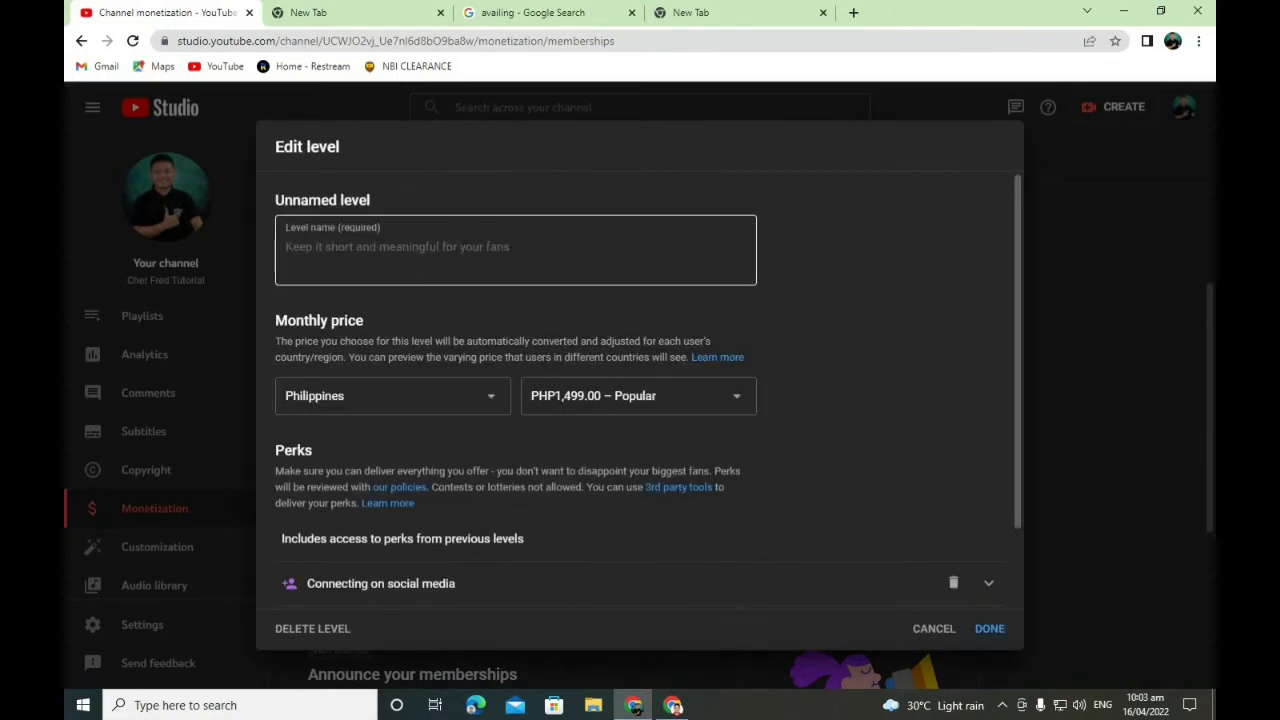
{"action": "left_click", "coordinate": [375, 250]}
{"action": "type", "text": "Che"}
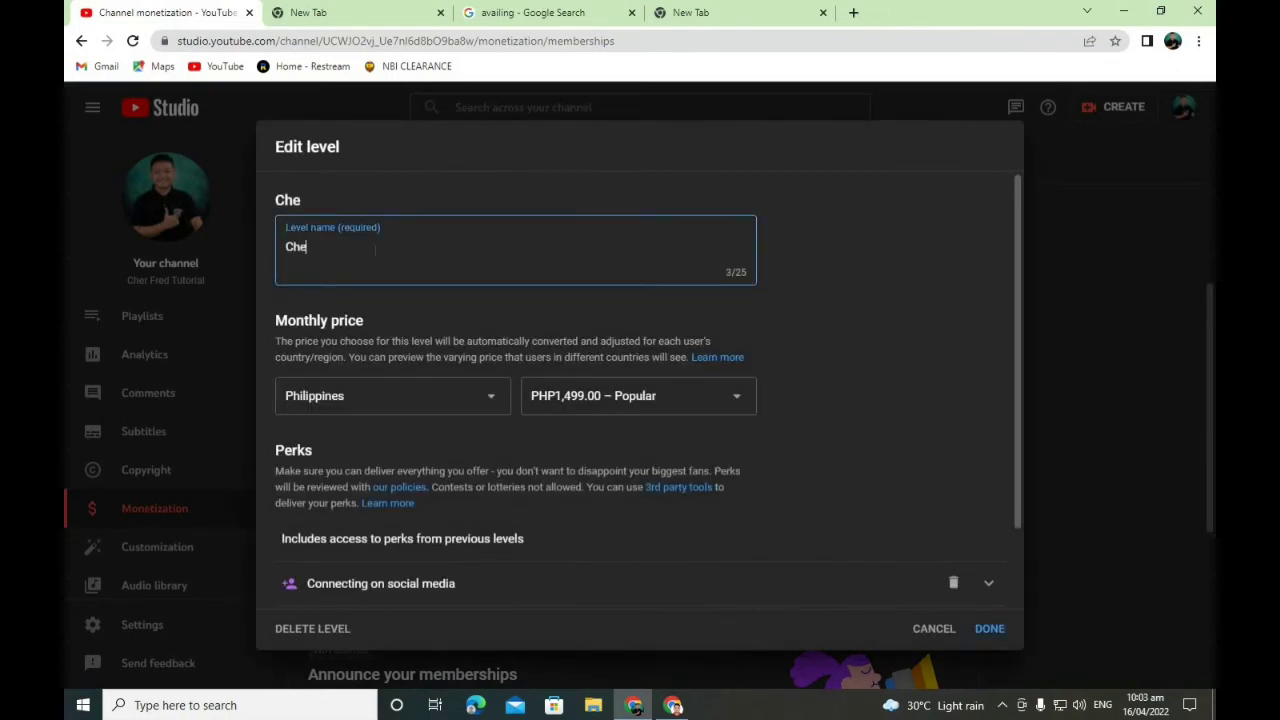
{"action": "type", "text": "r Fred Gold"}
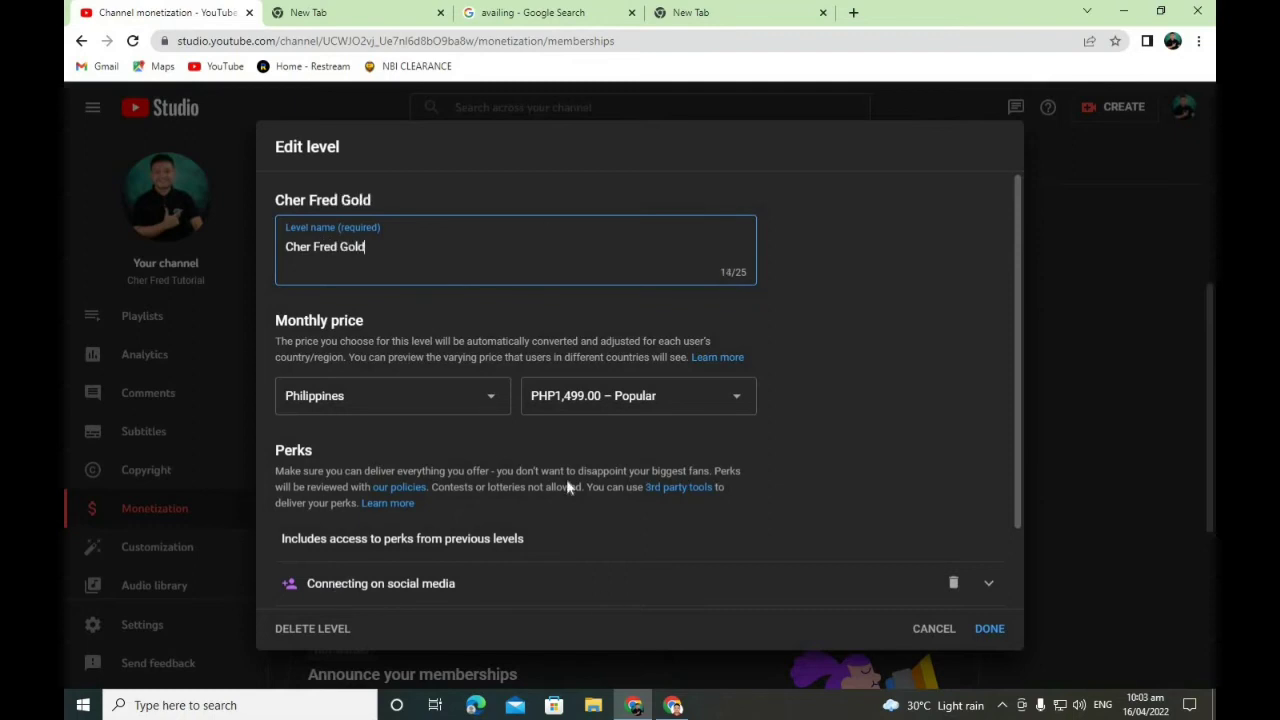
Set the third level's monthly price to PHP199.00, check its perks and save the level.
{"action": "left_click", "coordinate": [737, 397]}
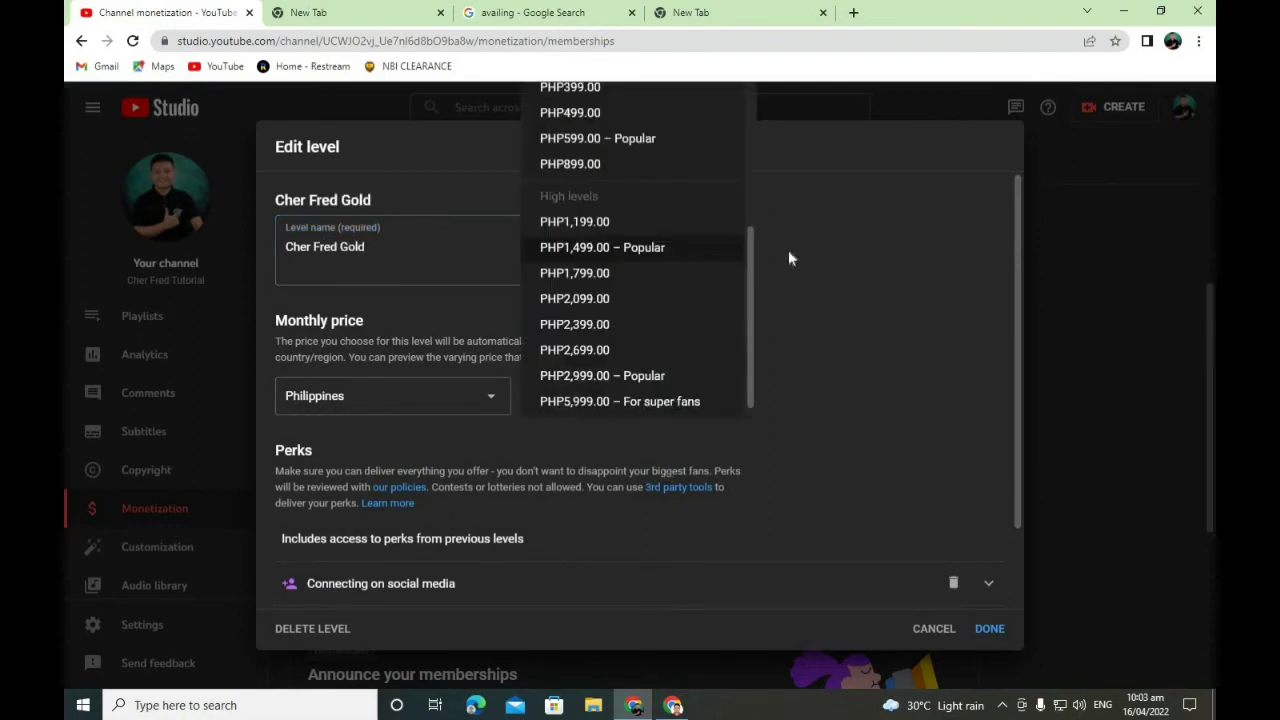
{"action": "scroll", "coordinate": [575, 310], "scroll_direction": "up", "scroll_amount": 2}
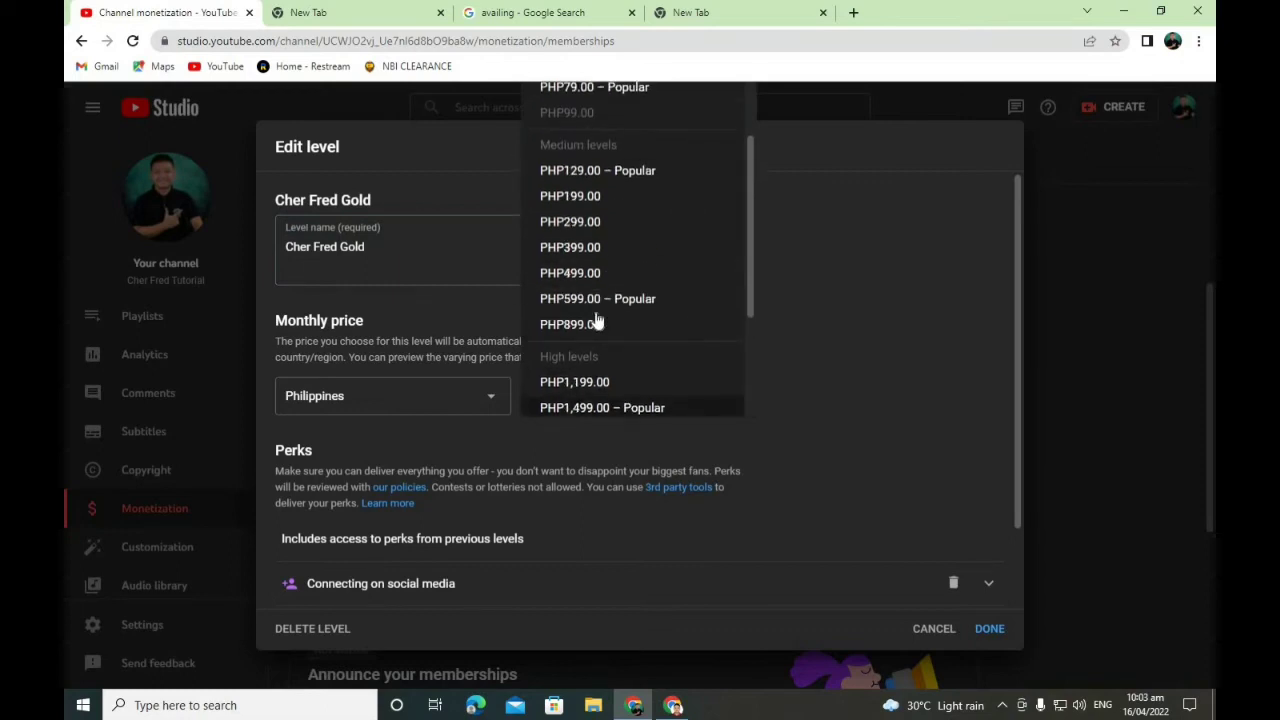
{"action": "left_click", "coordinate": [584, 200]}
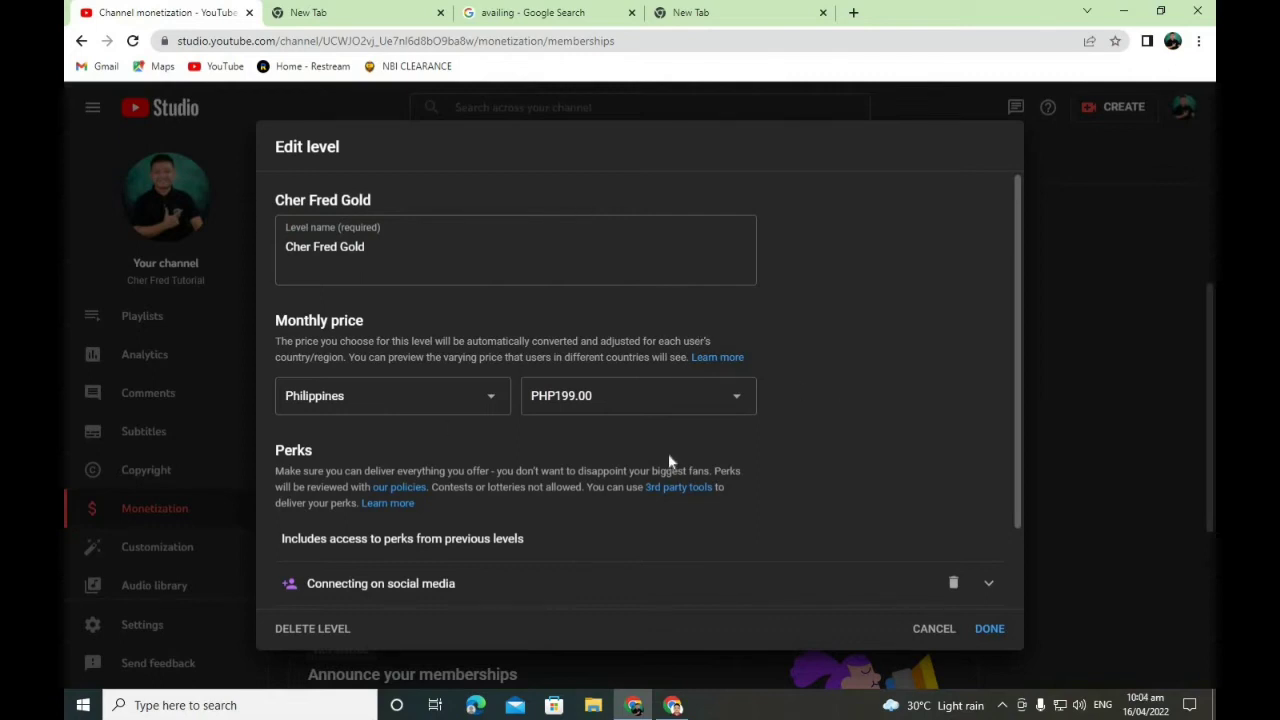
{"action": "scroll", "coordinate": [668, 461], "scroll_direction": "down", "scroll_amount": 2}
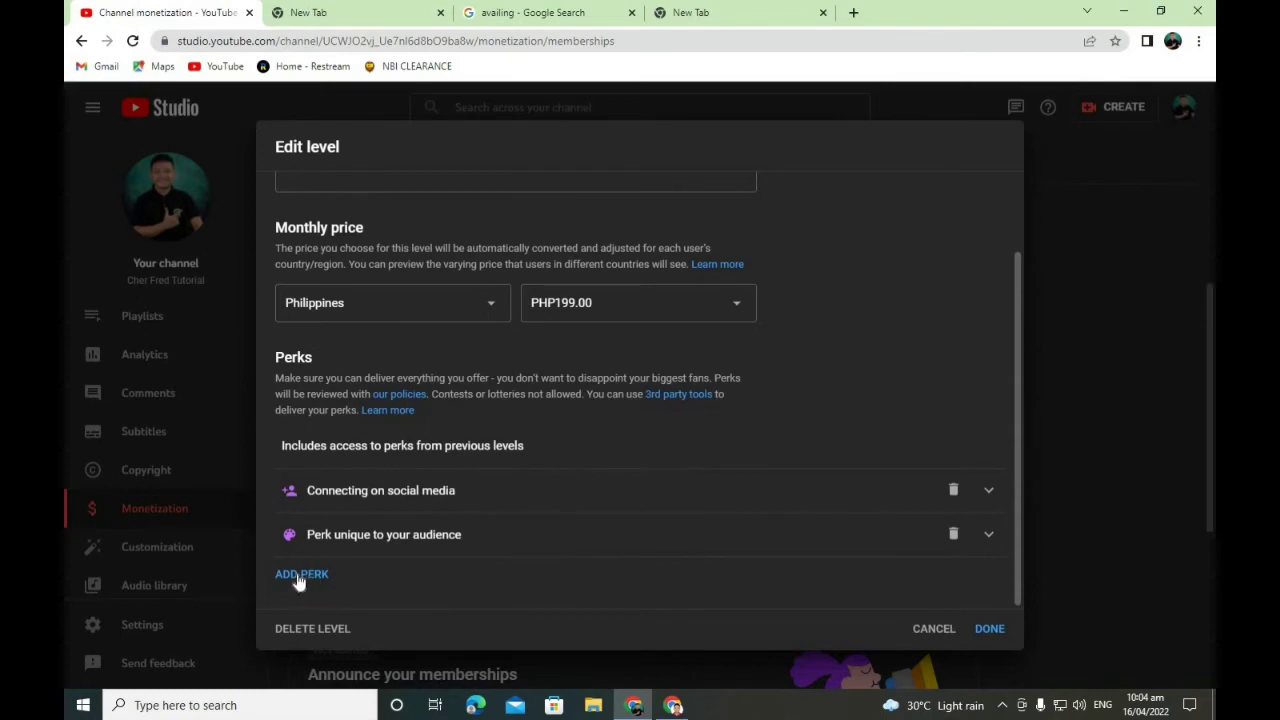
{"action": "left_click", "coordinate": [989, 630]}
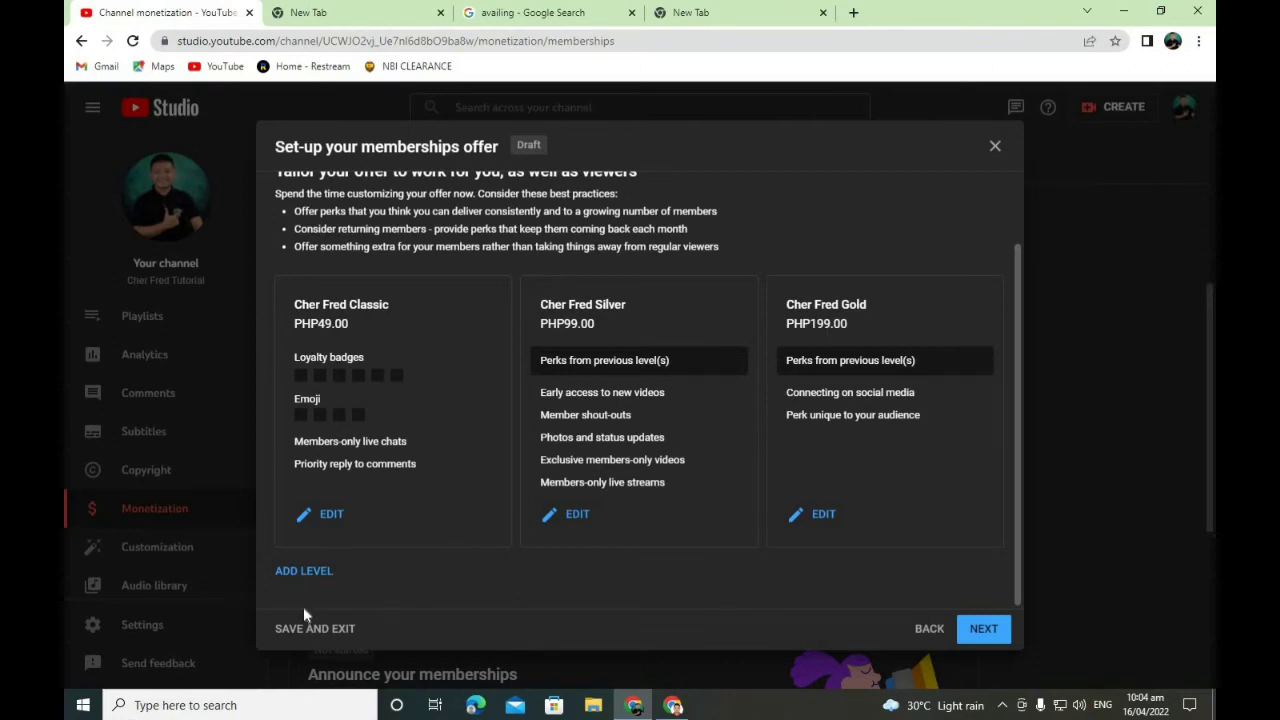
Add a fourth membership level and name it "Cher Fred Platinum".
{"action": "left_click", "coordinate": [305, 572]}
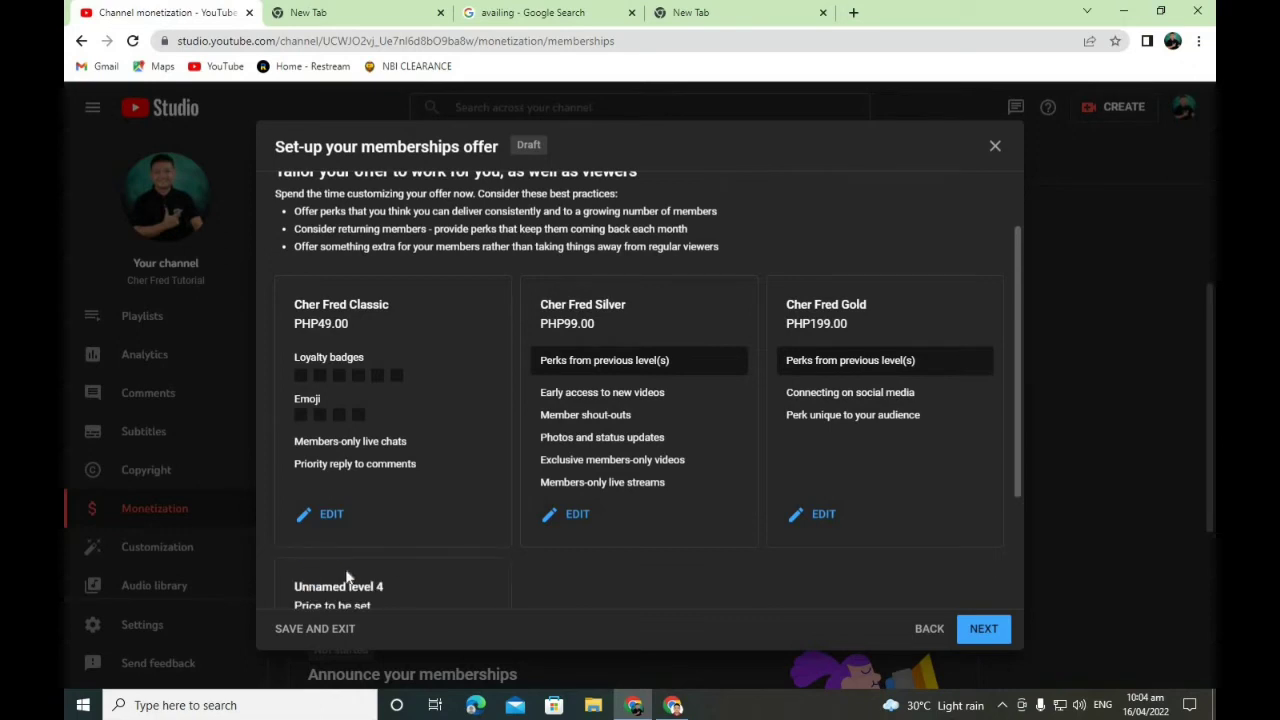
{"action": "scroll", "coordinate": [351, 578], "scroll_direction": "down", "scroll_amount": 2}
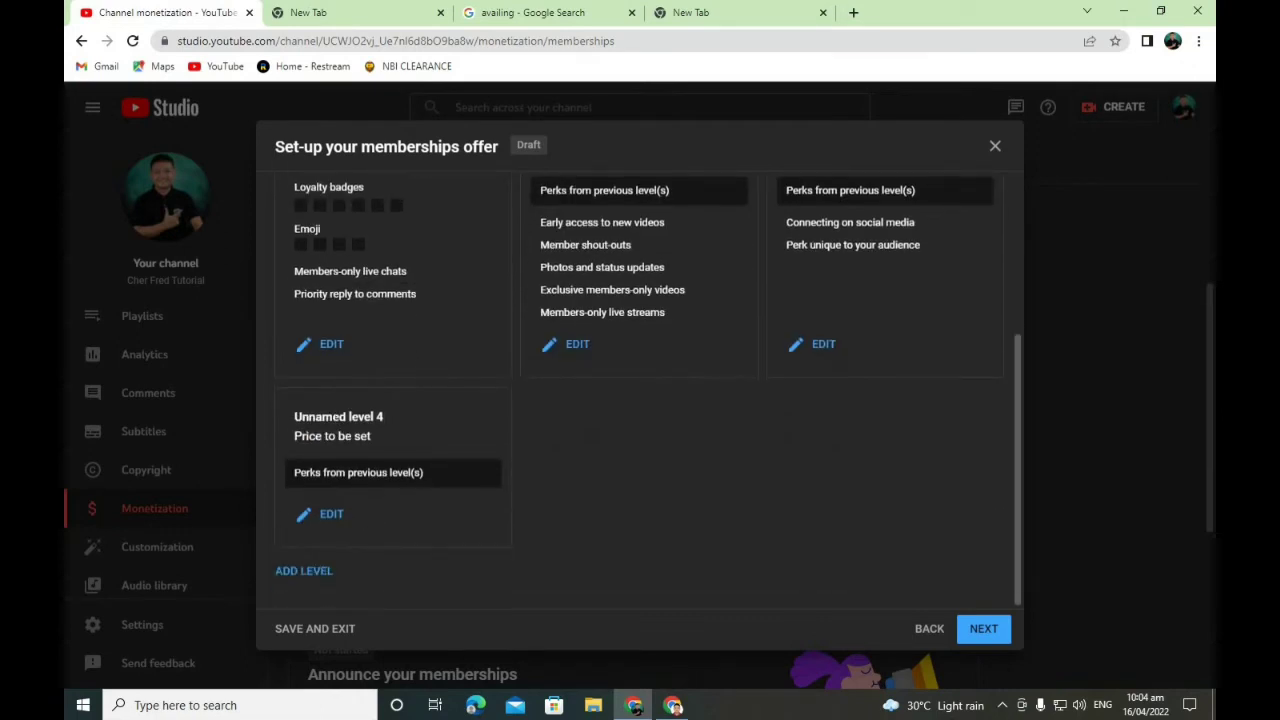
{"action": "left_click", "coordinate": [333, 515]}
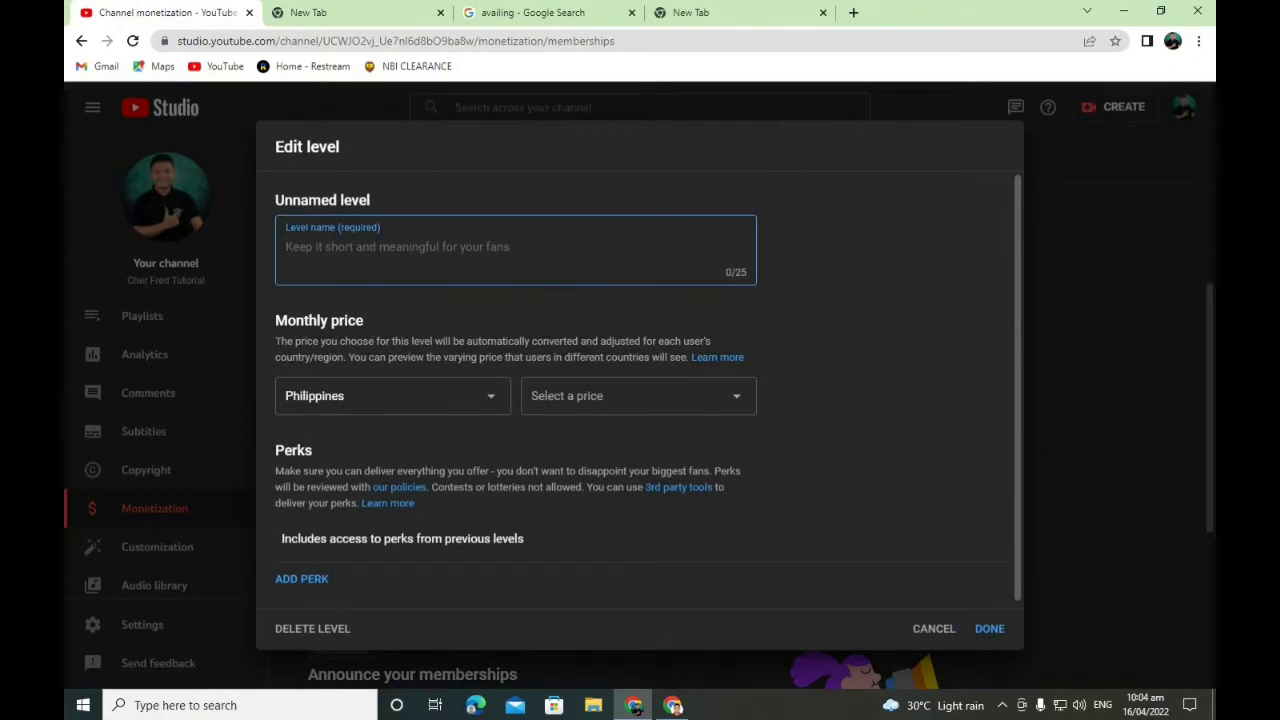
{"action": "type", "text": "Cg"}
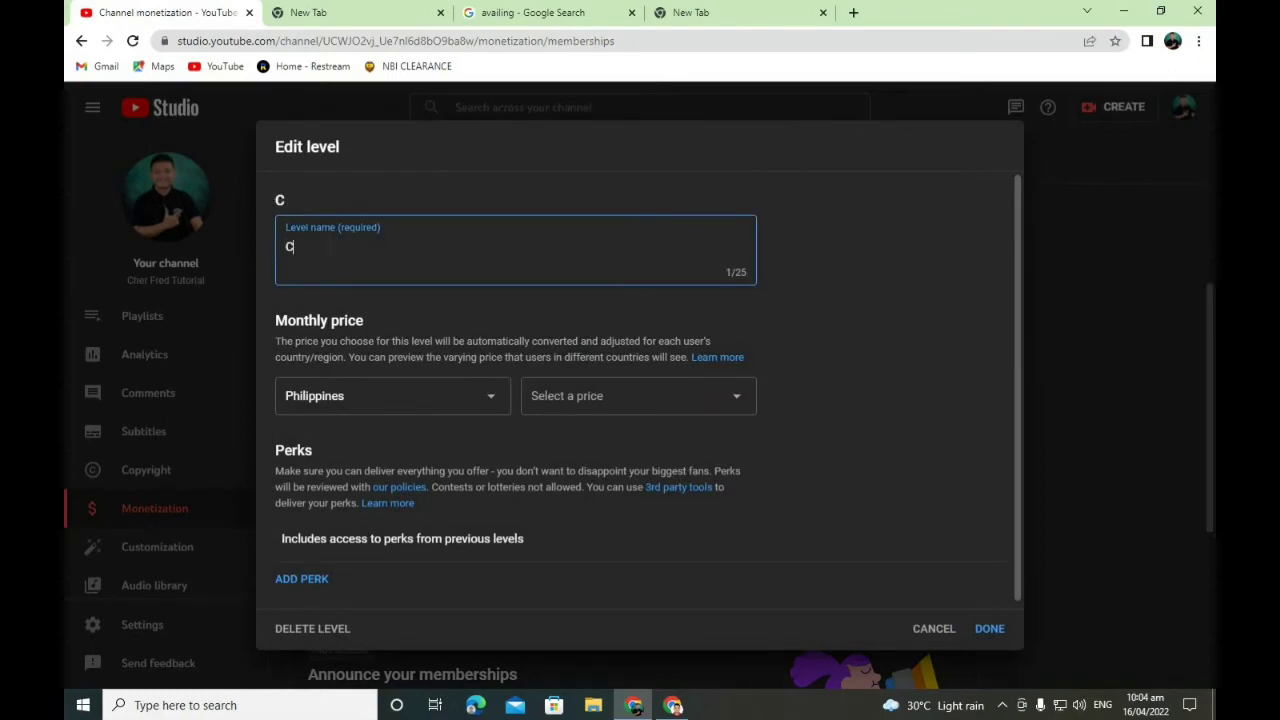
{"action": "key", "text": "BackSpace"}
{"action": "type", "text": "FRe"}
{"action": "key", "text": "BackSpace"}
{"action": "key", "text": "BackSpace"}
{"action": "key", "text": "BackSpace"}
{"action": "type", "text": "ger Fred"}
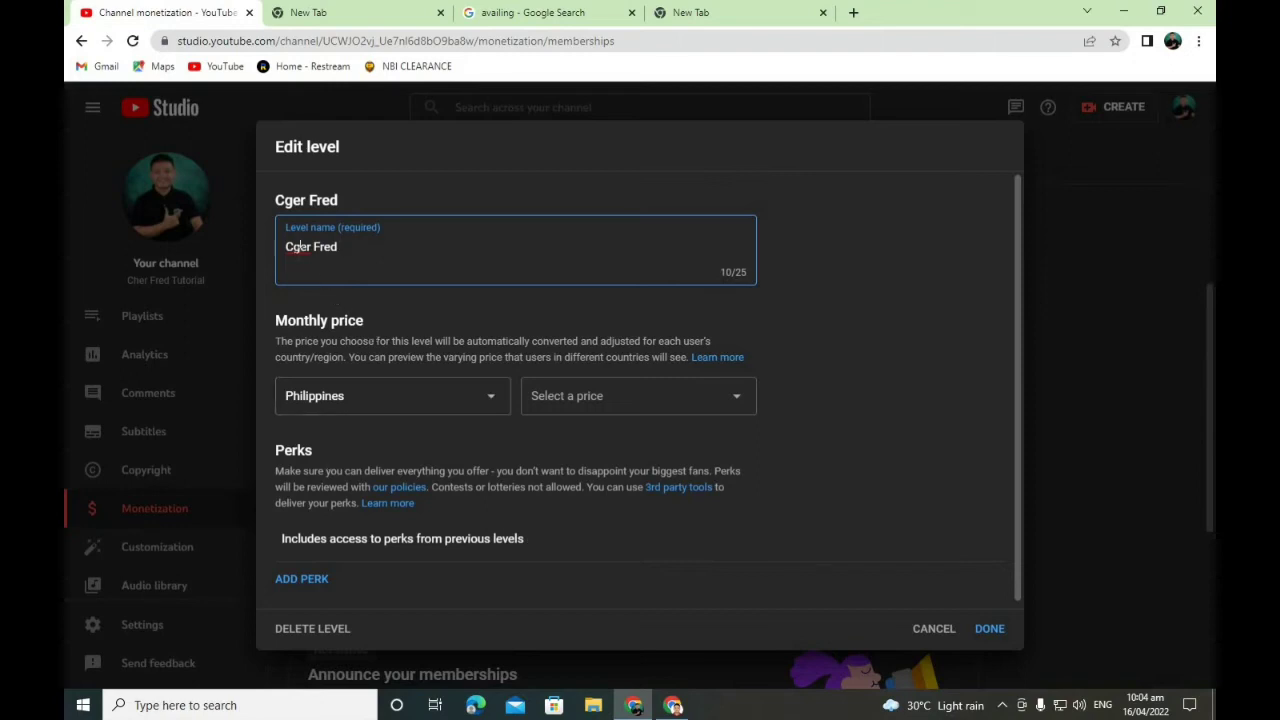
{"action": "key", "text": "BackSpace"}
{"action": "type", "text": "her Fred Platinum"}
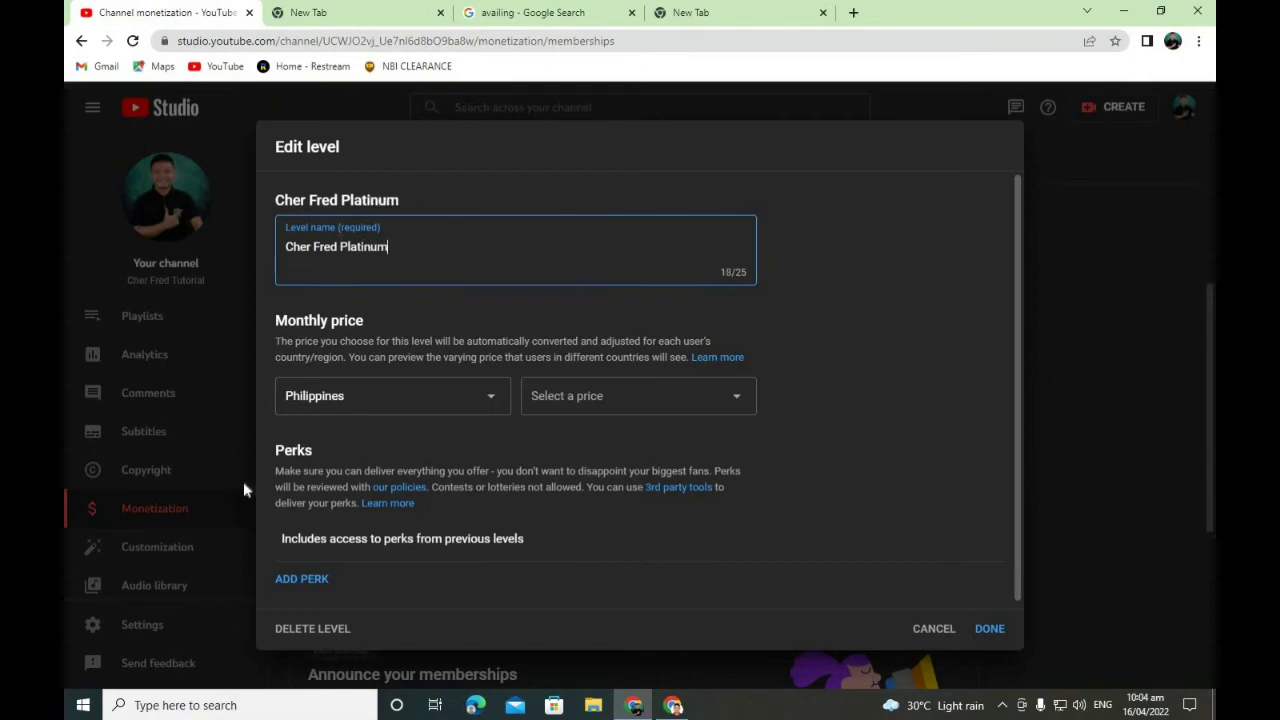
Set the fourth level's monthly price to PHP399.00 and save the level.
{"action": "left_click", "coordinate": [735, 395]}
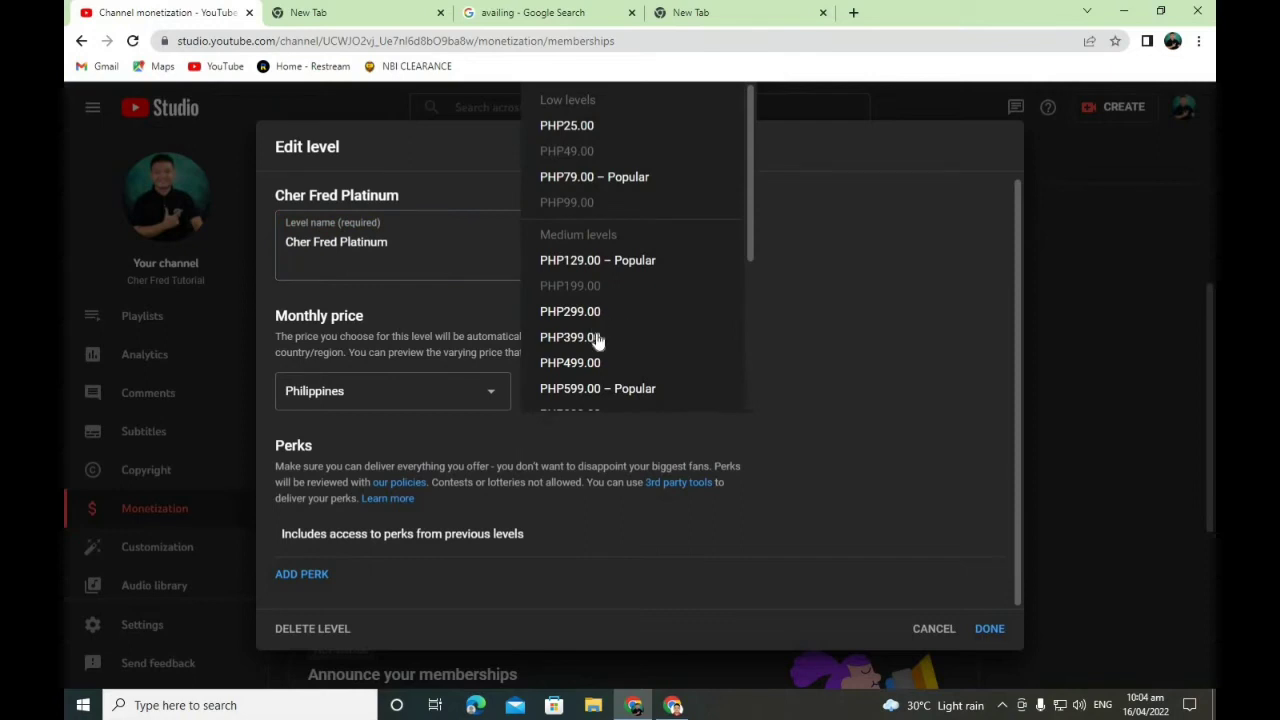
{"action": "left_click", "coordinate": [570, 337]}
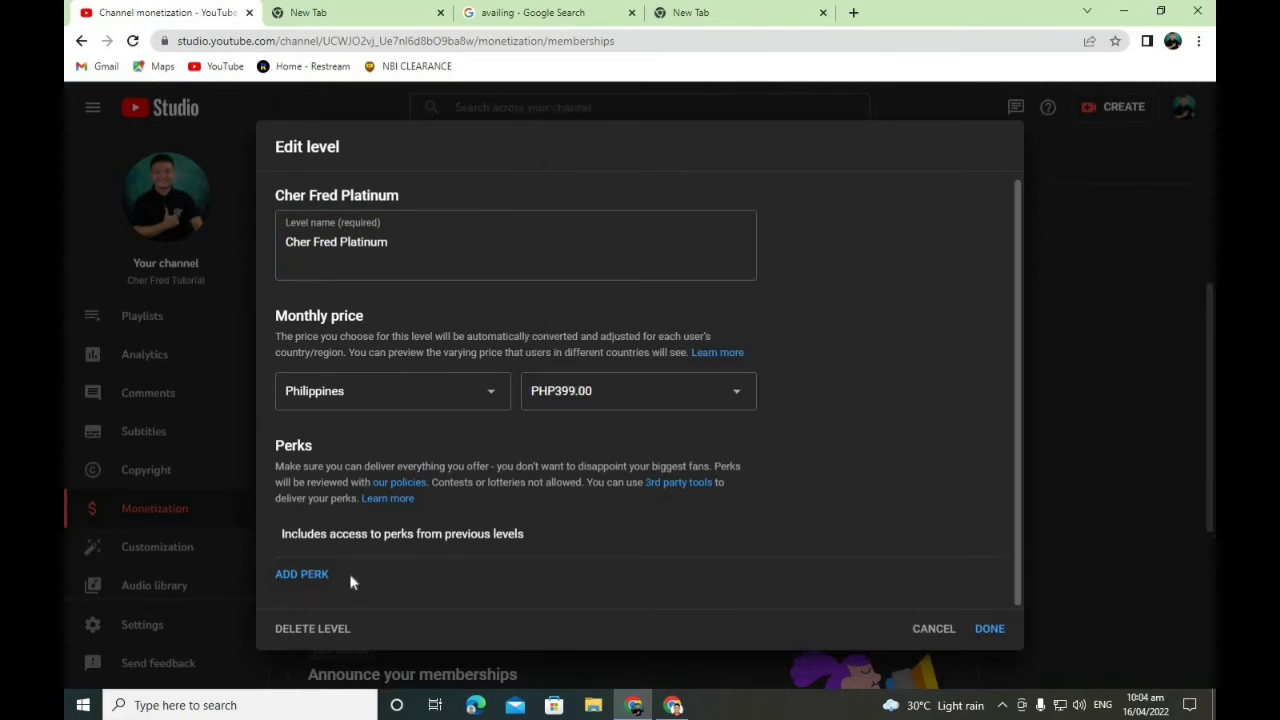
{"action": "left_click", "coordinate": [990, 638]}
Review the names, prices and perks of all four membership levels and try to continue the setup.
{"action": "scroll", "coordinate": [708, 548], "scroll_direction": "up", "scroll_amount": 3}
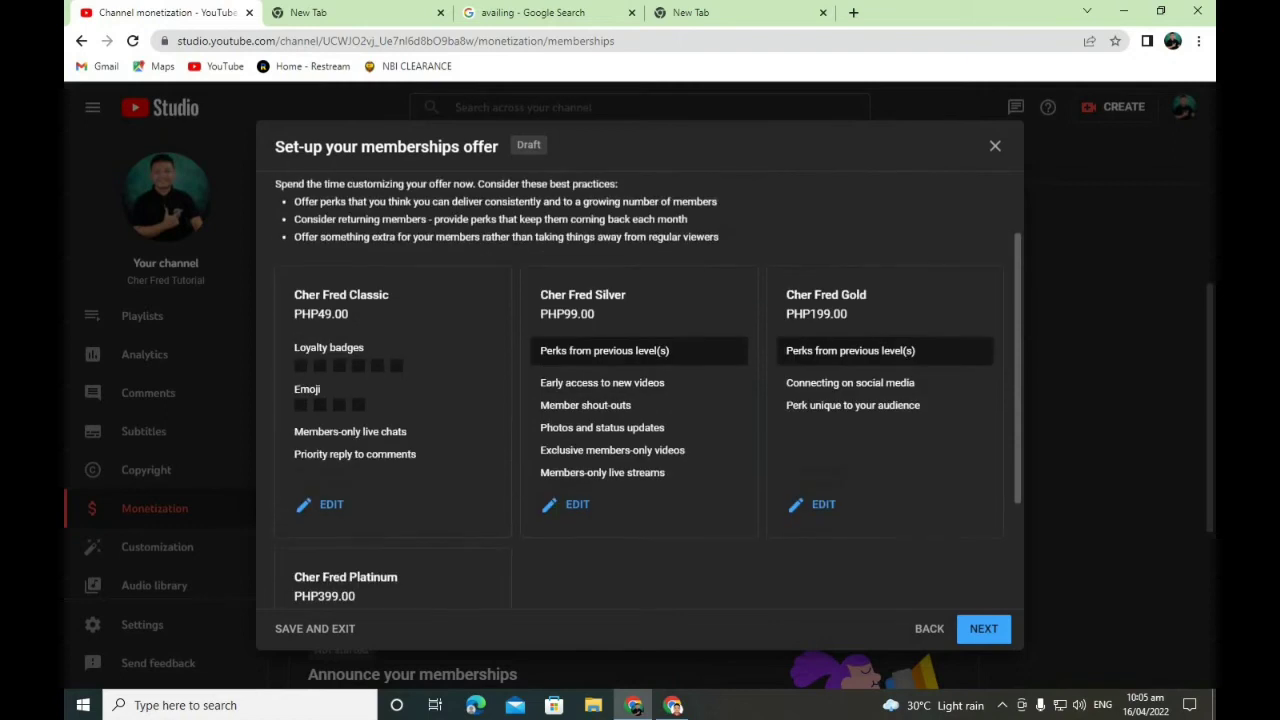
{"action": "scroll", "coordinate": [470, 420], "scroll_direction": "down", "scroll_amount": 1}
{"action": "scroll", "coordinate": [500, 398], "scroll_direction": "up", "scroll_amount": 1}
{"action": "scroll", "coordinate": [490, 395], "scroll_direction": "down", "scroll_amount": 2}
{"action": "scroll", "coordinate": [389, 383], "scroll_direction": "up", "scroll_amount": 2}
{"action": "scroll", "coordinate": [294, 510], "scroll_direction": "down", "scroll_amount": 2}
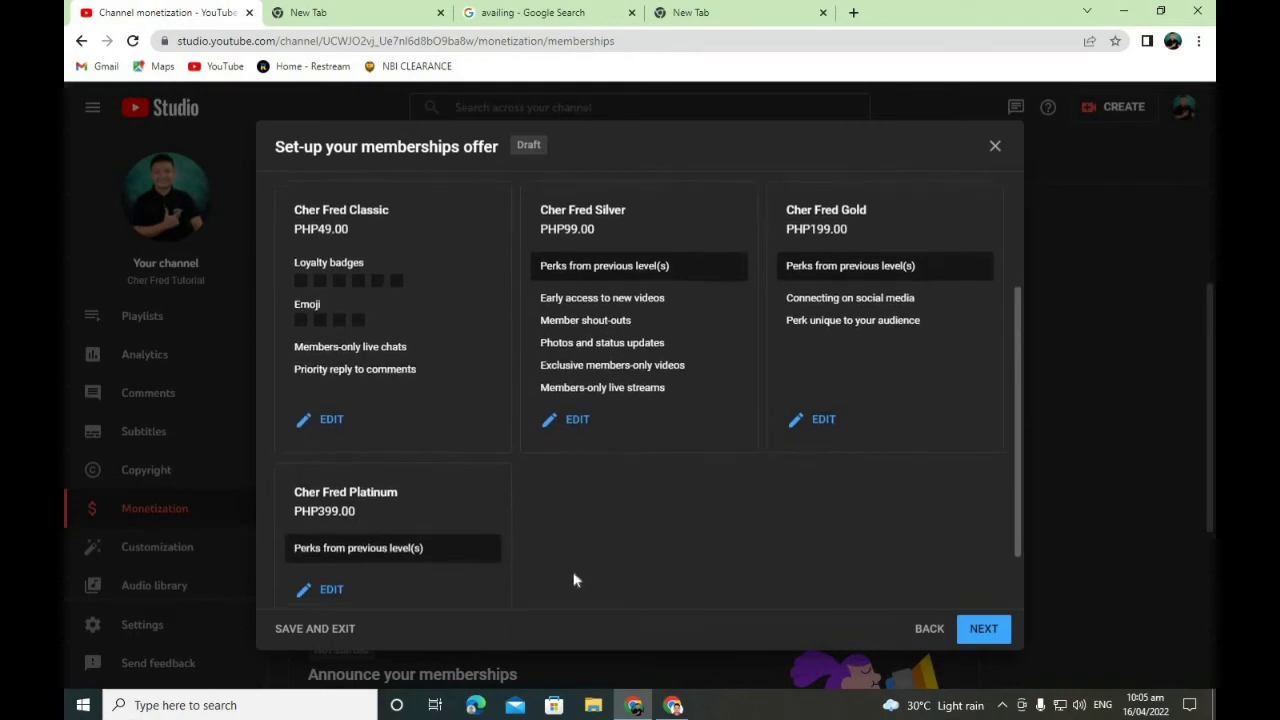
{"action": "left_click", "coordinate": [983, 628]}
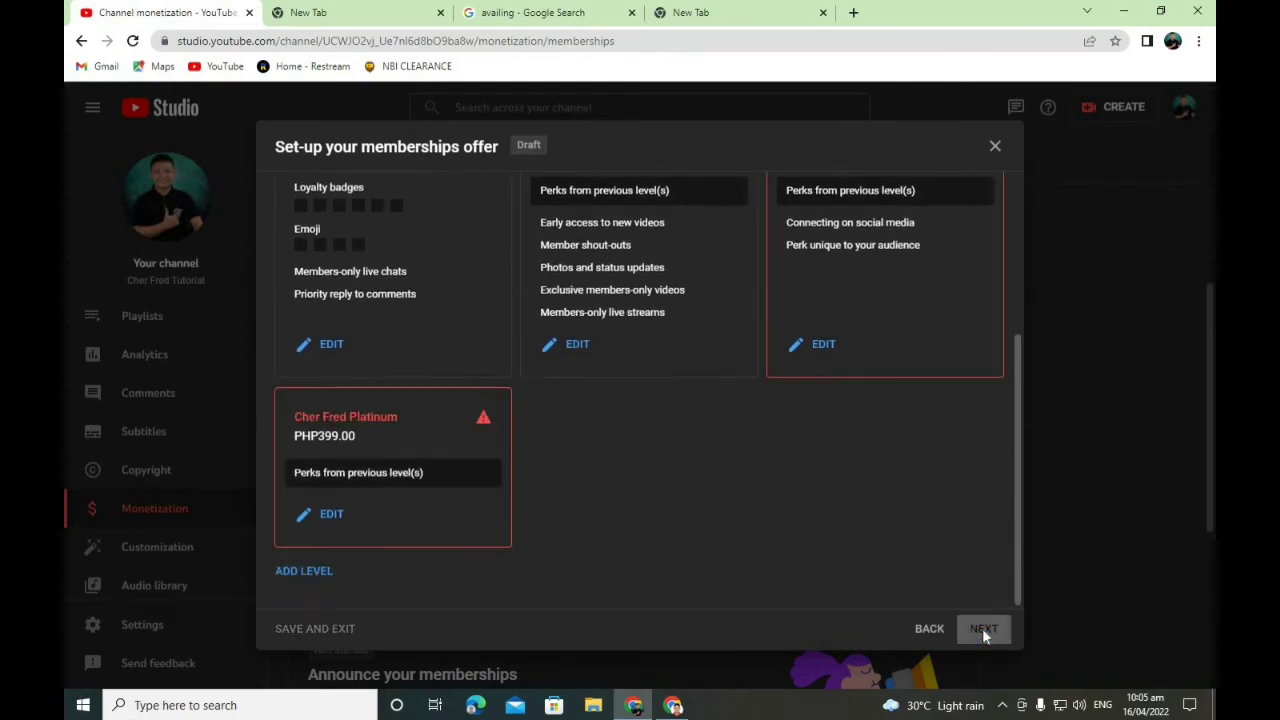
Change the Cher Fred Gold level's custom perk to the "Exclusive members-only videos" perk type.
{"action": "scroll", "coordinate": [651, 557], "scroll_direction": "up", "scroll_amount": 2}
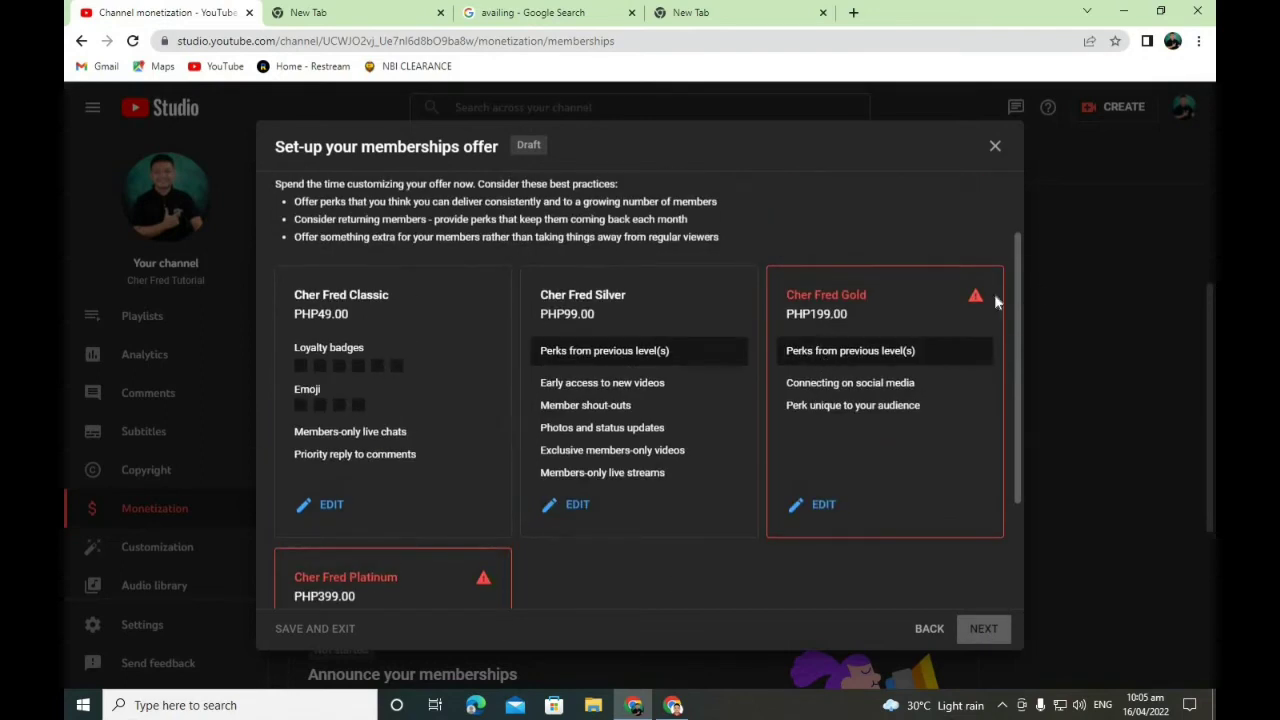
{"action": "left_click", "coordinate": [820, 504]}
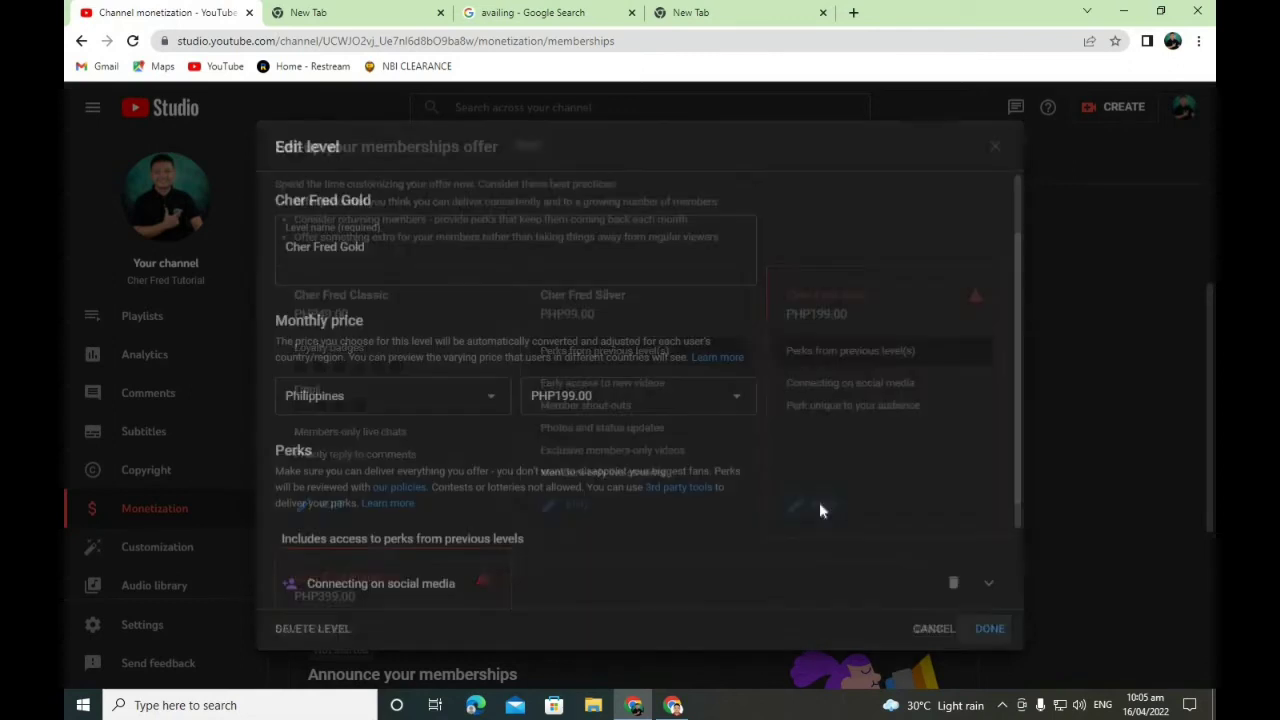
{"action": "scroll", "coordinate": [586, 477], "scroll_direction": "down", "scroll_amount": 1}
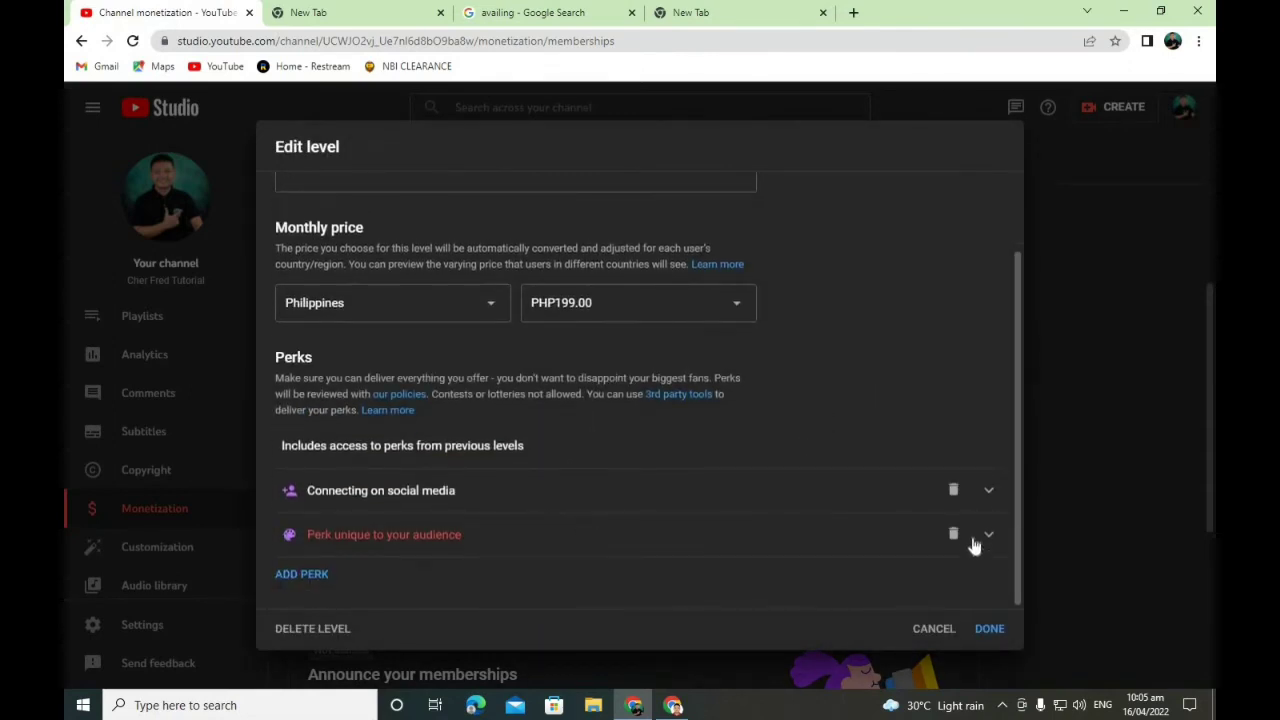
{"action": "left_click", "coordinate": [987, 536]}
{"action": "scroll", "coordinate": [688, 566], "scroll_direction": "down", "scroll_amount": 3}
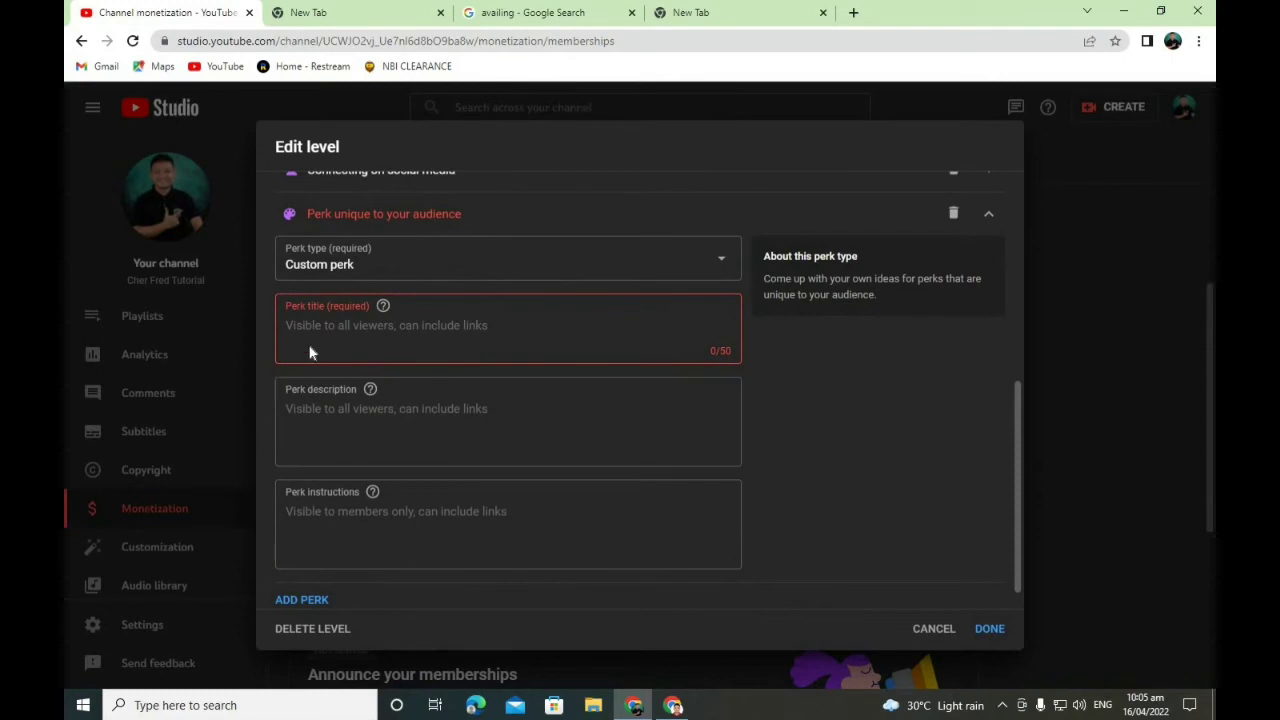
{"action": "left_click", "coordinate": [728, 264]}
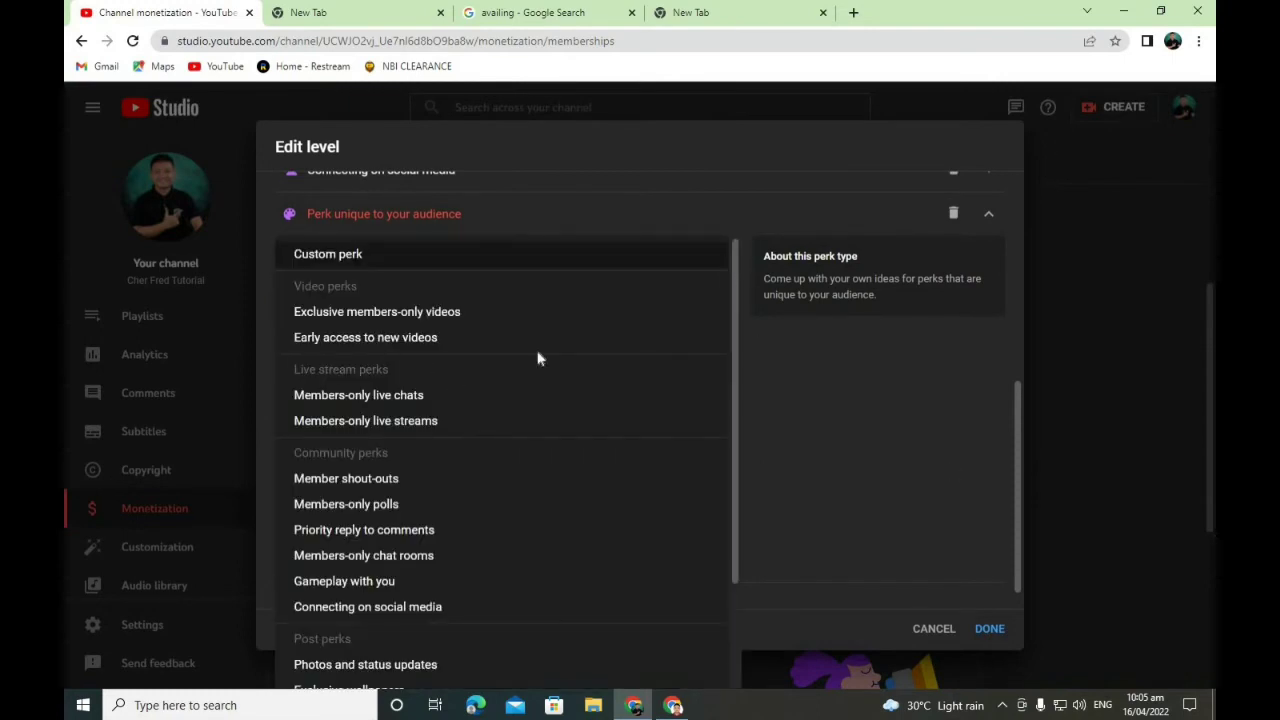
{"action": "left_click", "coordinate": [418, 318]}
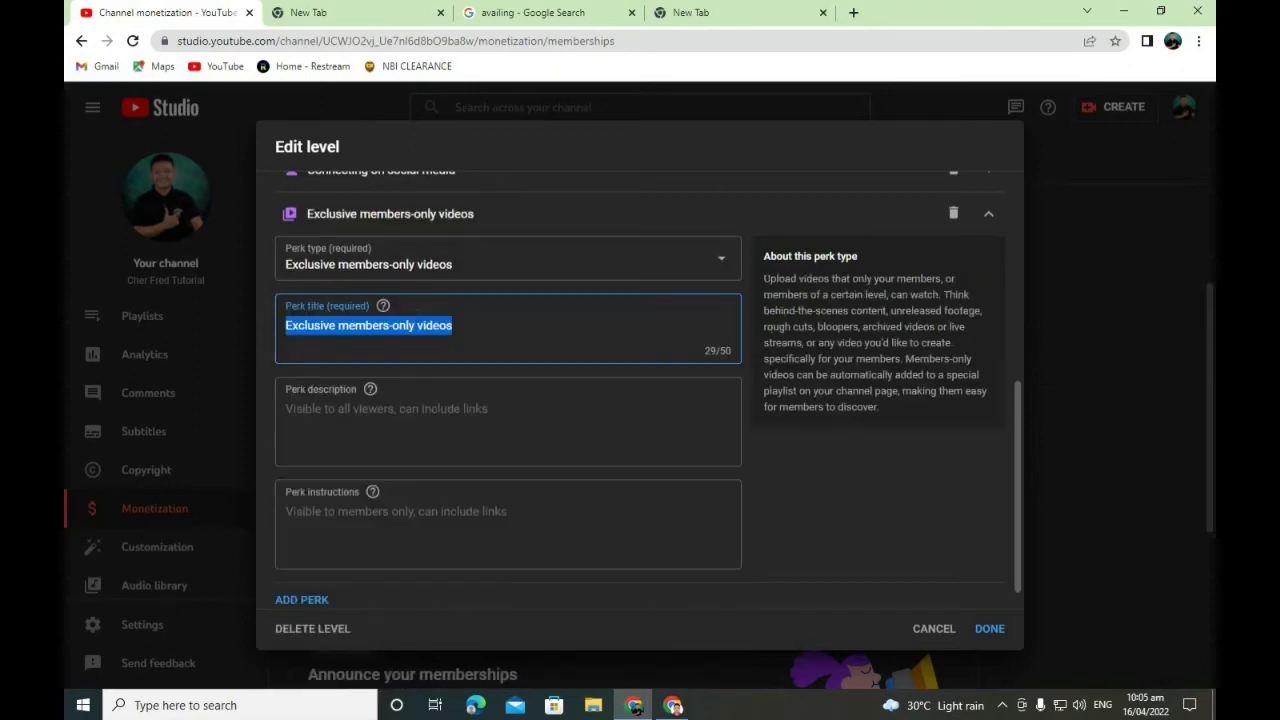
Enter "Enjoy my YT Channel" as the description of the Cher Fred Gold level's "Exclusive members-only videos" perk.
{"action": "left_click", "coordinate": [518, 458]}
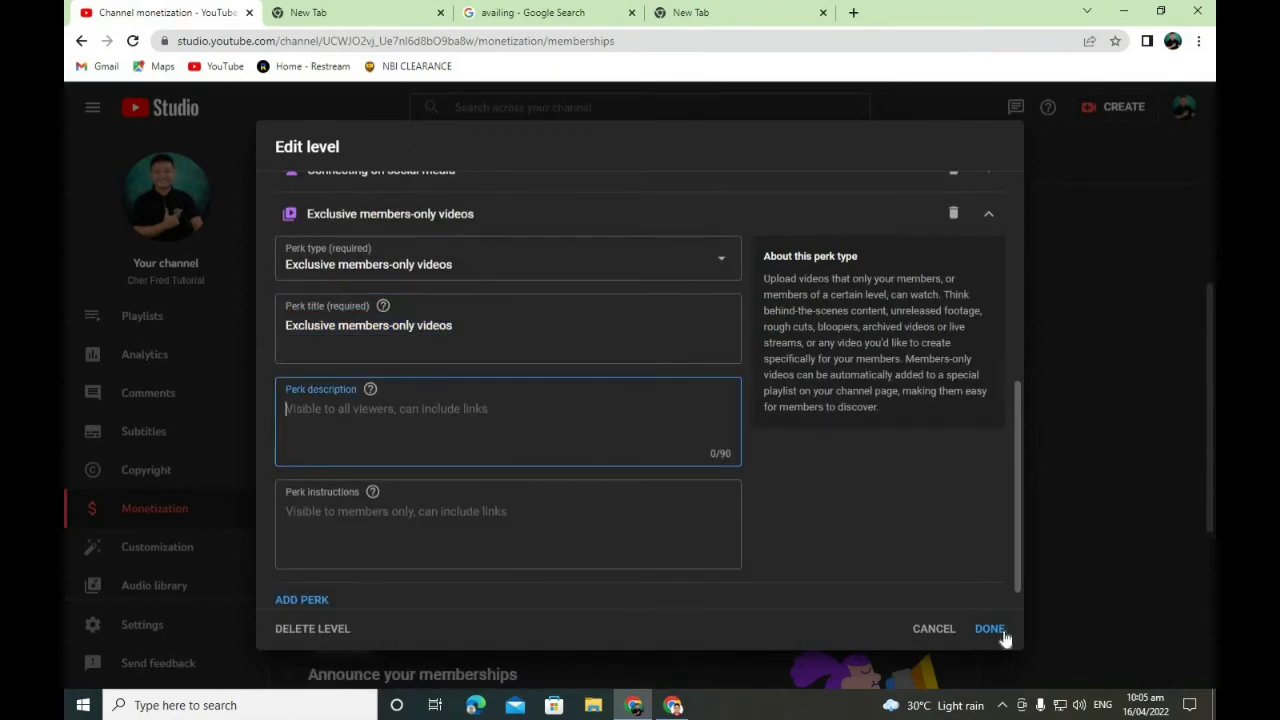
{"action": "scroll", "coordinate": [440, 555], "scroll_direction": "down", "scroll_amount": 1}
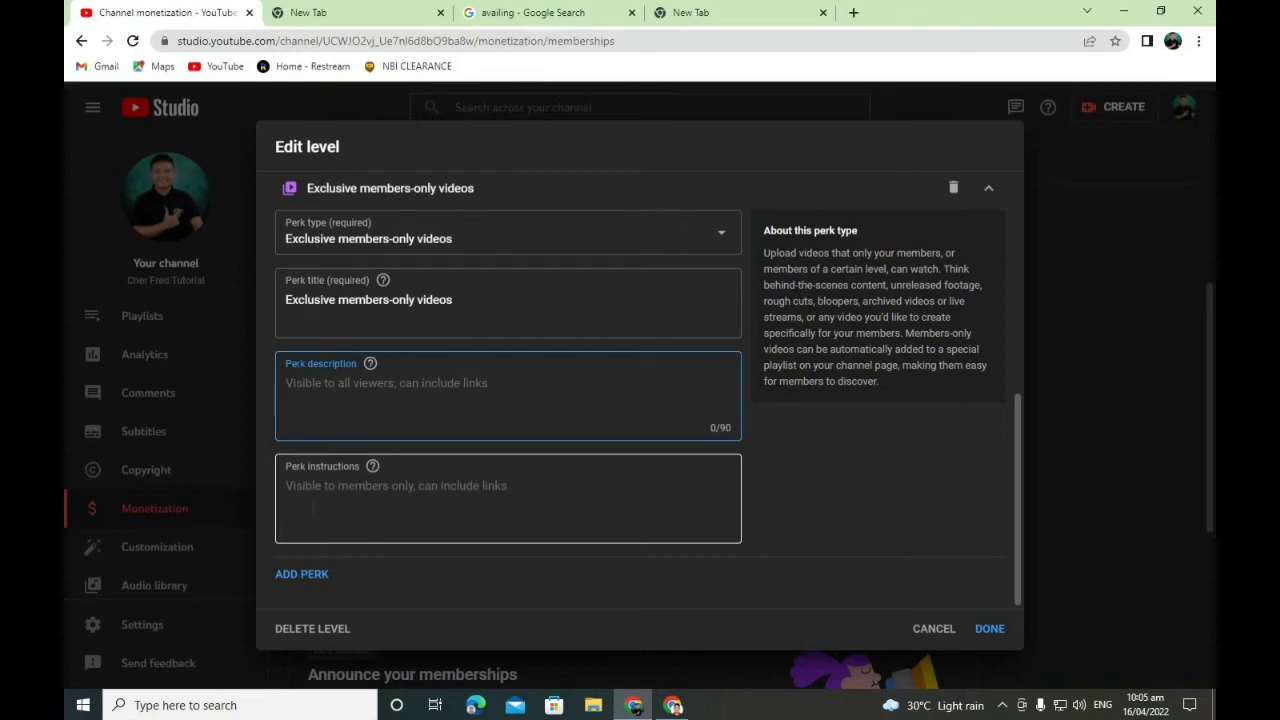
{"action": "type", "text": "Enjoy "}
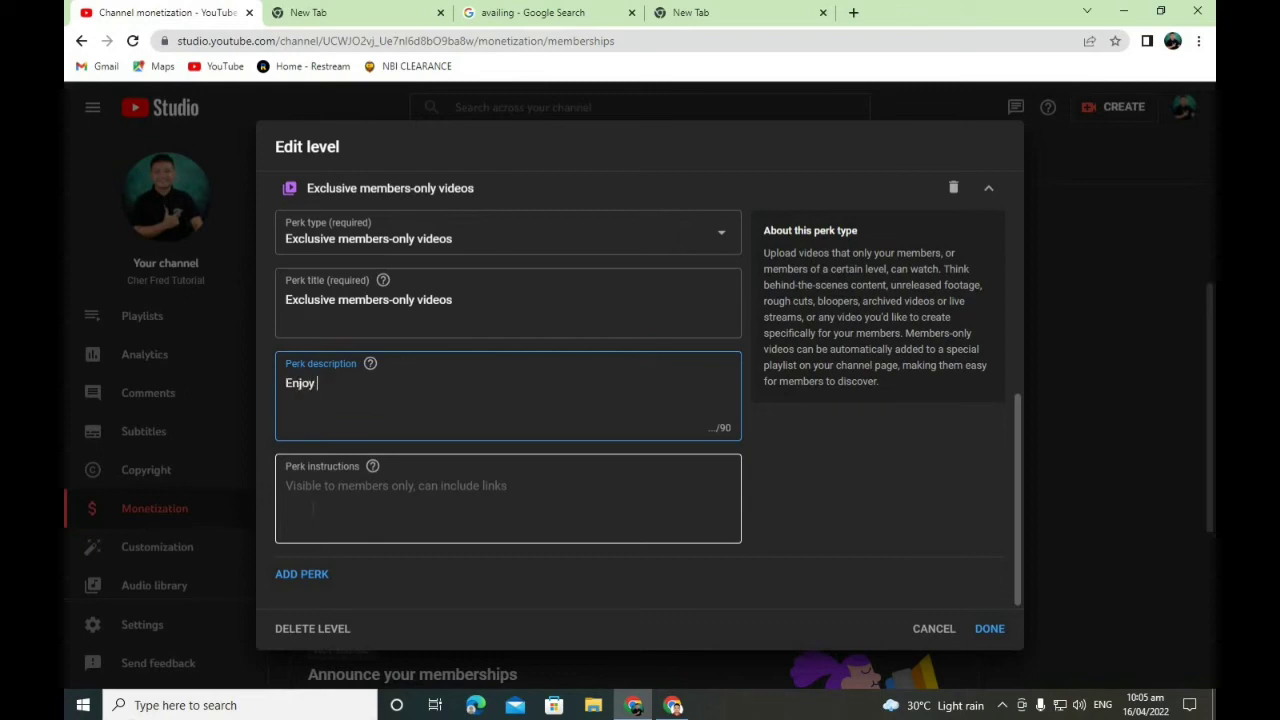
{"action": "type", "text": "the"}
{"action": "key", "text": "BackSpace"}
{"action": "key", "text": "BackSpace"}
{"action": "key", "text": "BackSpace"}
{"action": "type", "text": "my YT Channel"}
Enter "Thank You and enjoy" as the members-only videos perk's instructions and save the Cher Fred Gold level.
{"action": "left_click", "coordinate": [313, 508]}
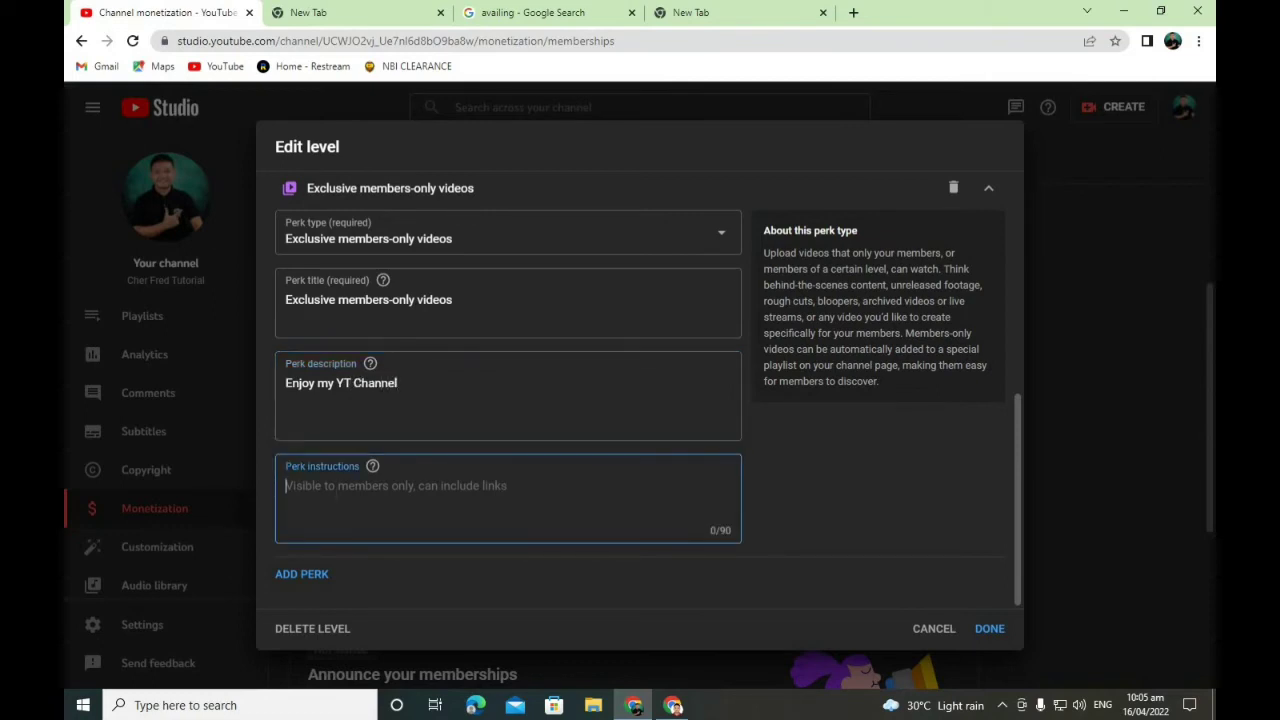
{"action": "type", "text": "Thank Y"}
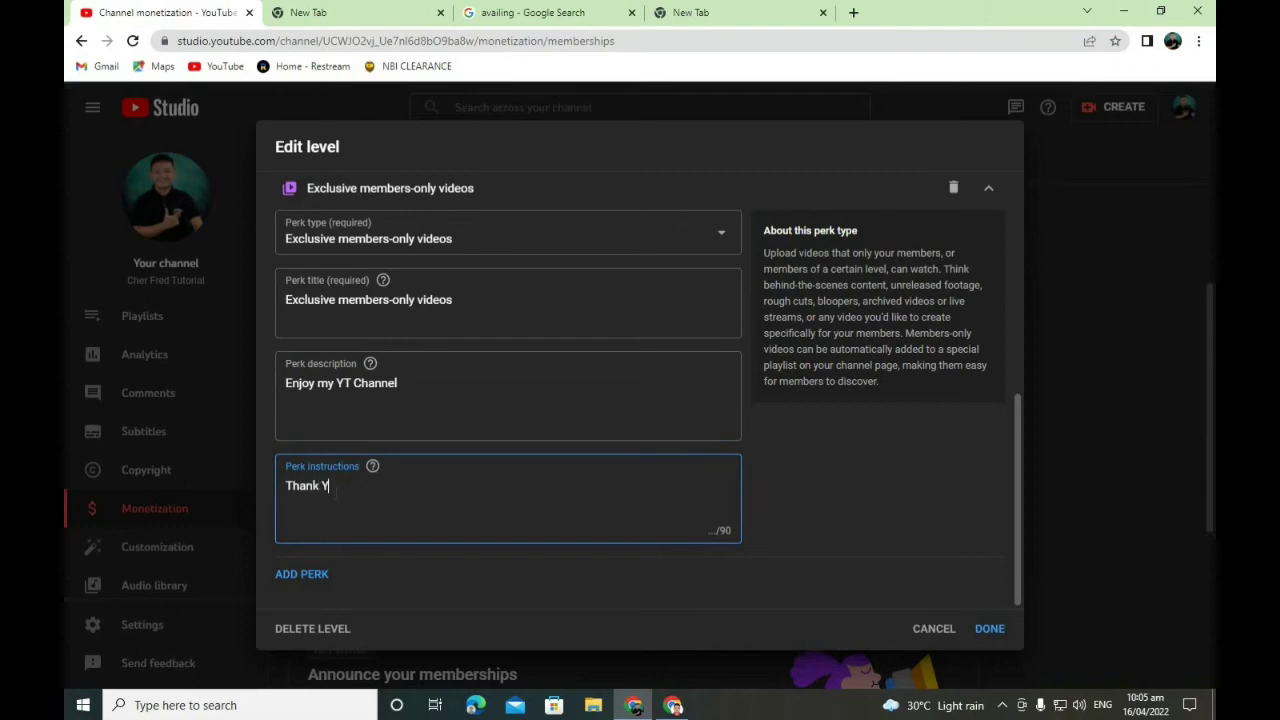
{"action": "type", "text": "ou abd"}
{"action": "key", "text": "BackSpace"}
{"action": "key", "text": "BackSpace"}
{"action": "type", "text": "nd En"}
{"action": "key", "text": "BackSpace"}
{"action": "type", "text": "enjoy"}
{"action": "triple_click", "coordinate": [487, 316]}
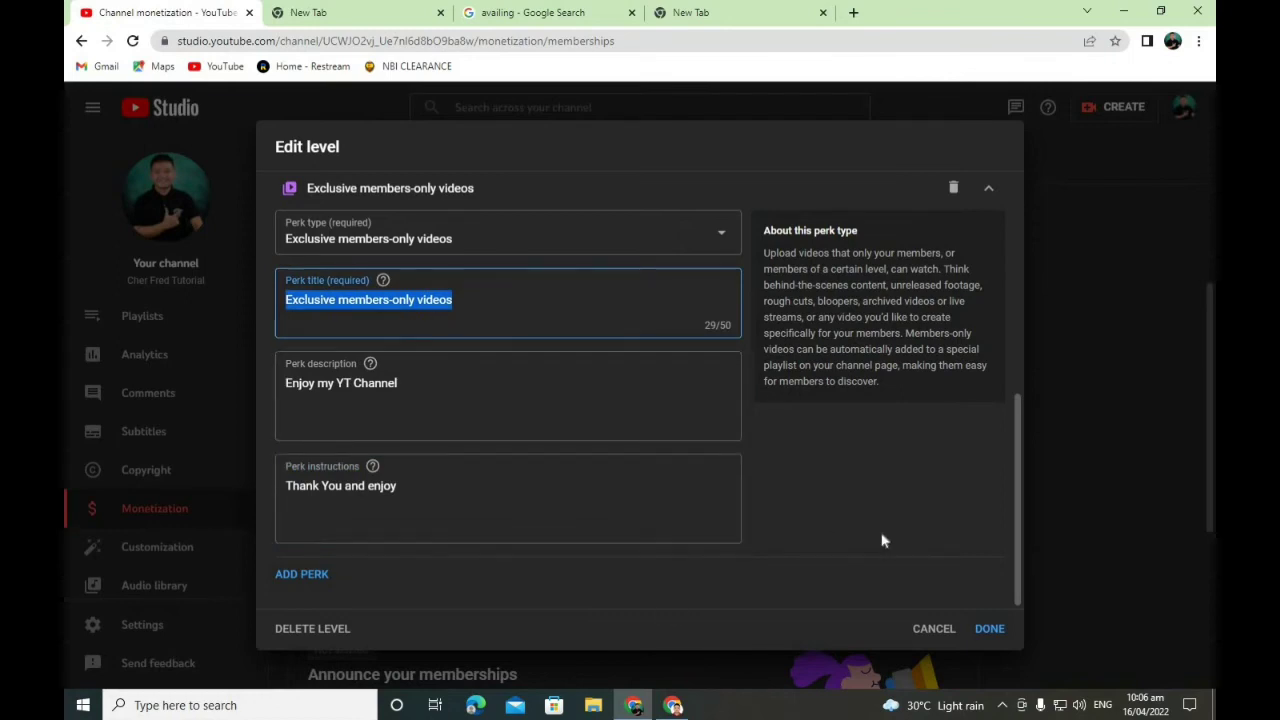
{"action": "left_click", "coordinate": [400, 486]}
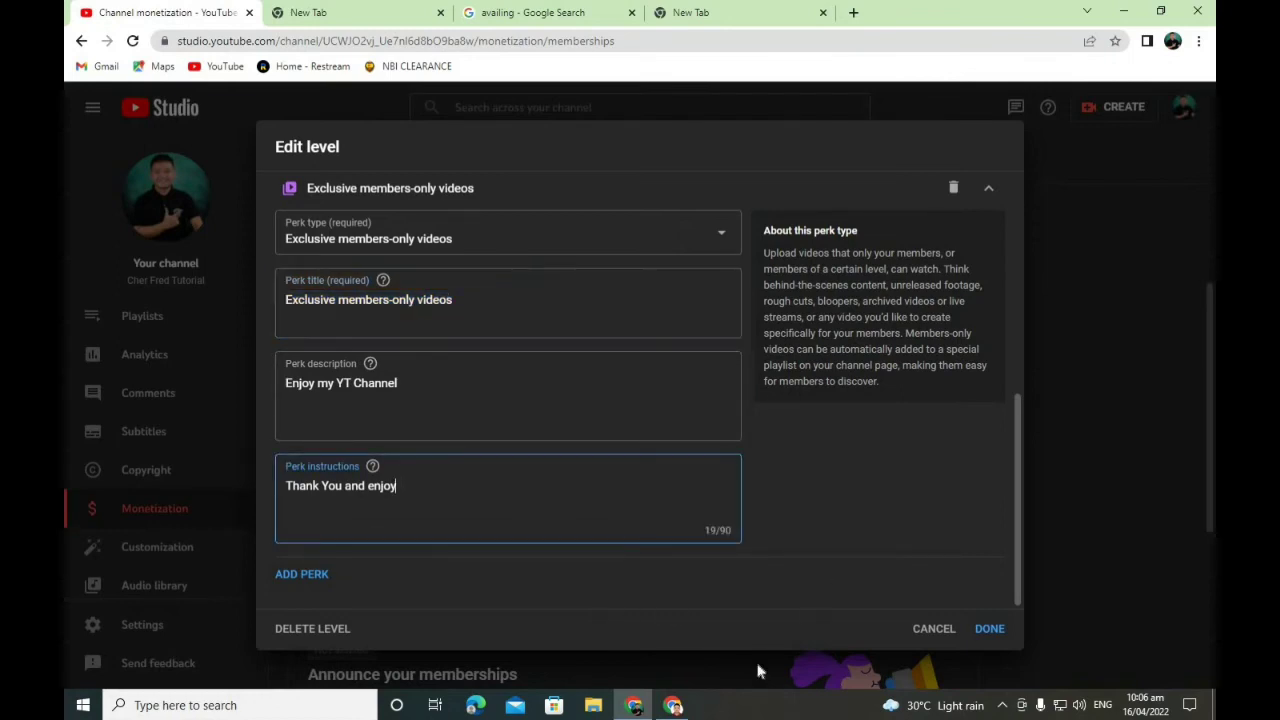
{"action": "left_click", "coordinate": [987, 629]}
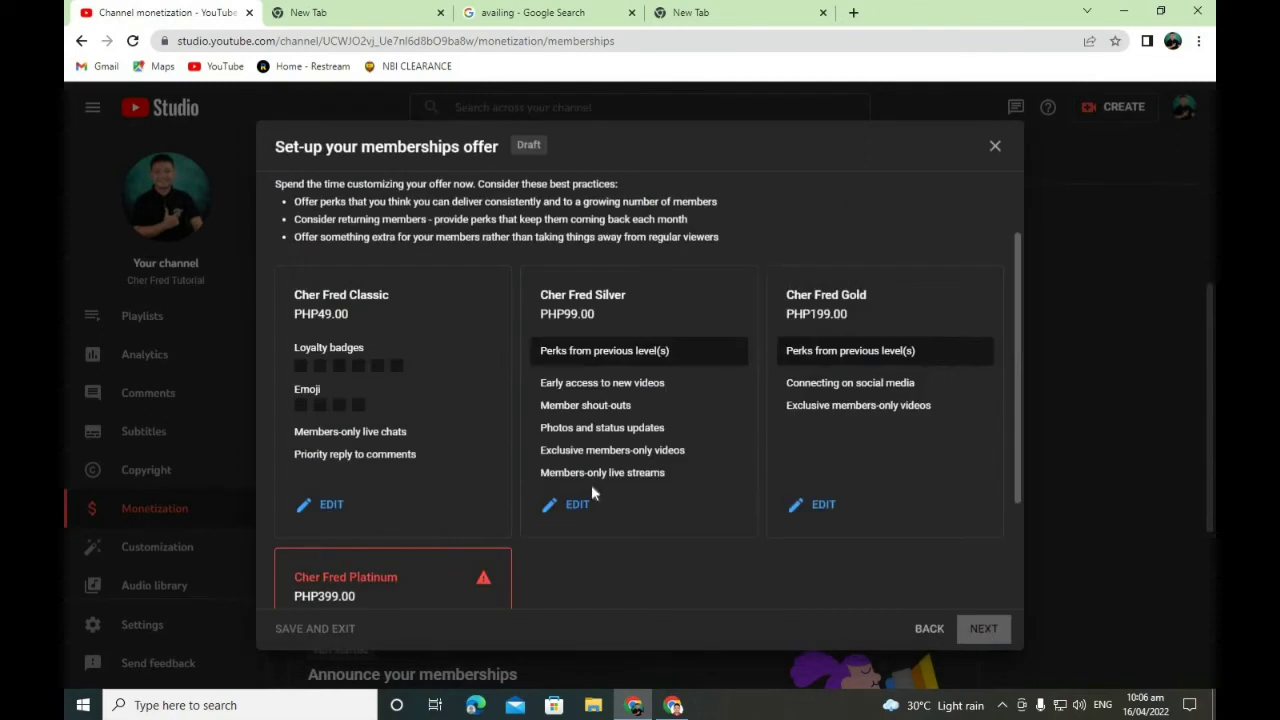
Open the Cher Fred Platinum level for editing and set its perk type to "Early access to new videos".
{"action": "scroll", "coordinate": [420, 430], "scroll_direction": "down", "scroll_amount": 3}
{"action": "left_click", "coordinate": [330, 513]}
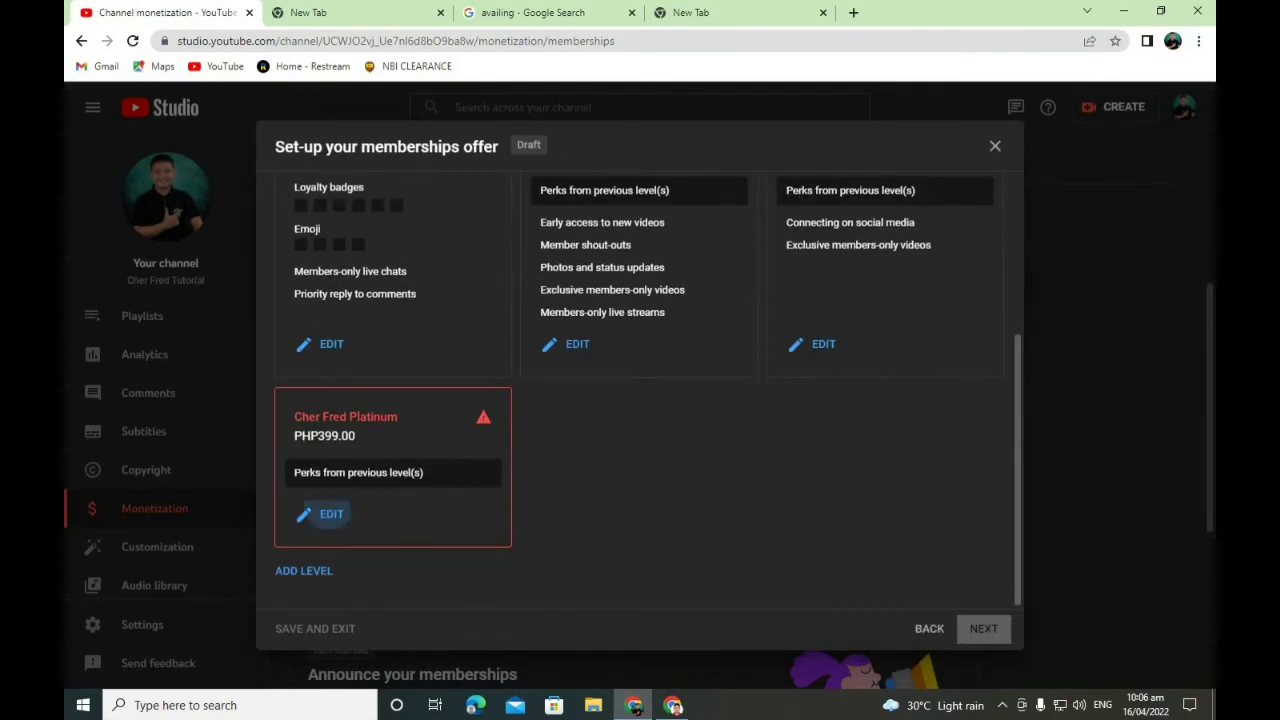
{"action": "scroll", "coordinate": [443, 454], "scroll_direction": "down", "scroll_amount": 5}
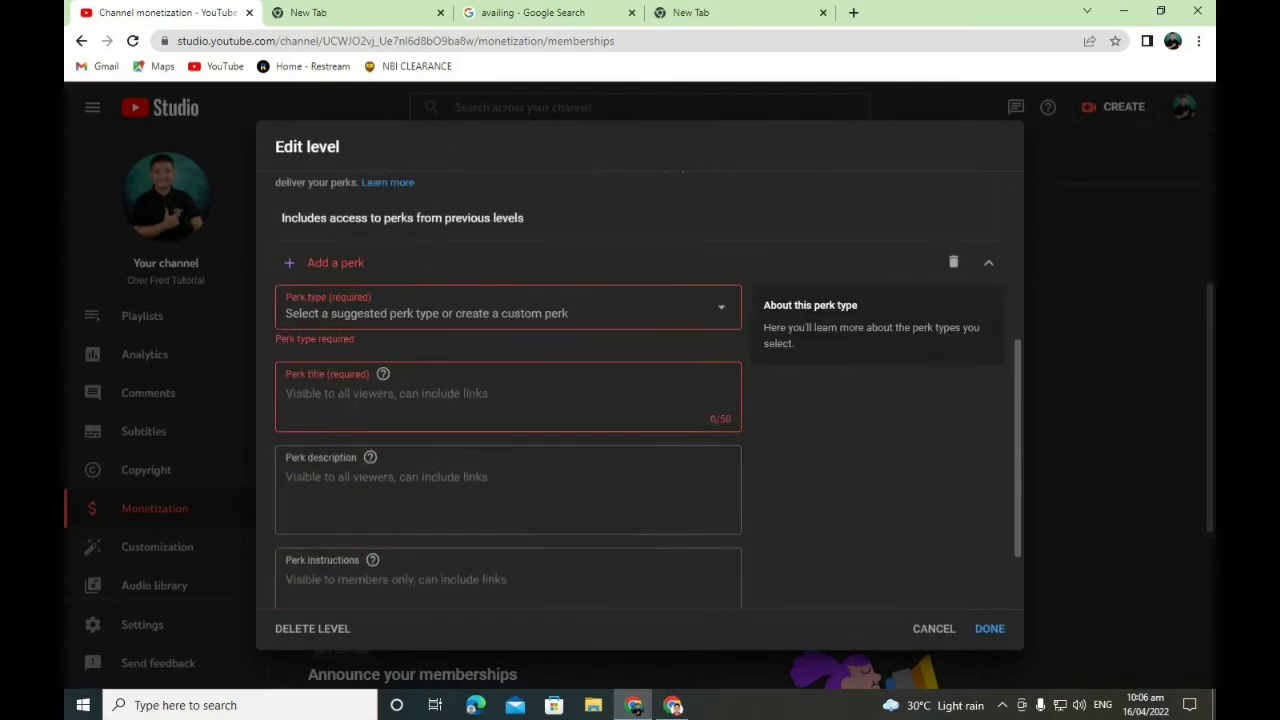
{"action": "left_click", "coordinate": [362, 320]}
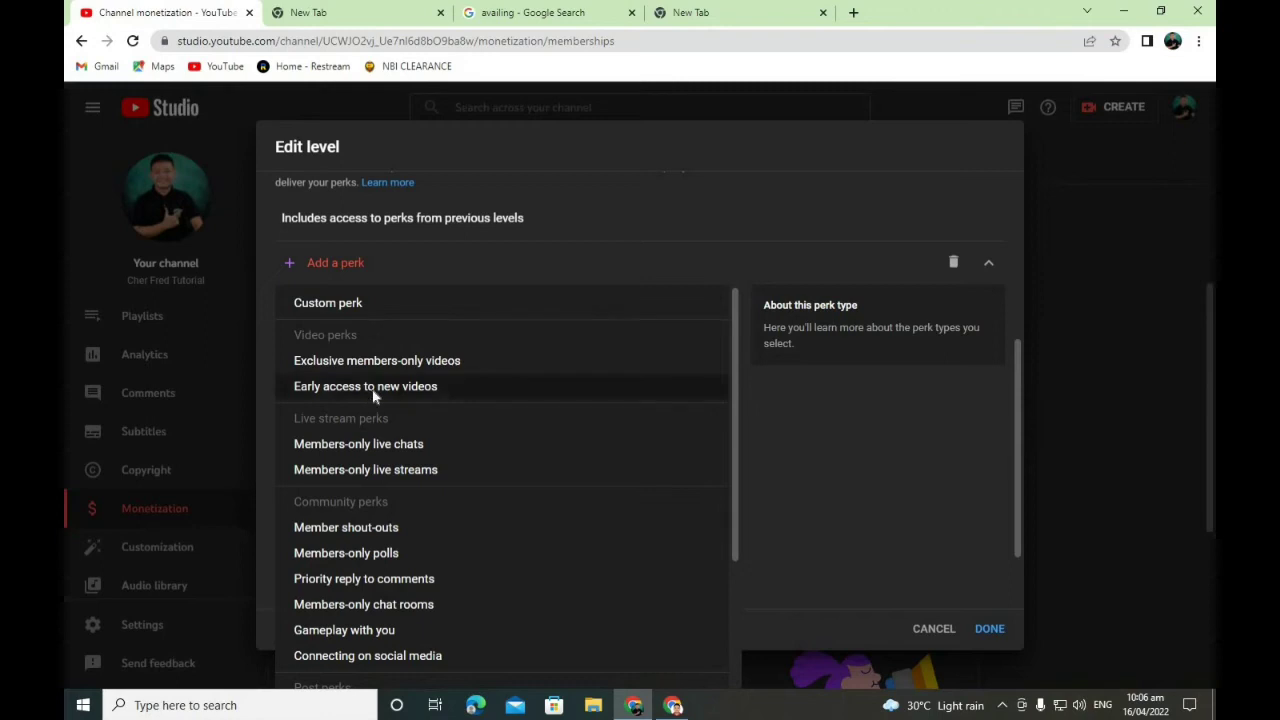
{"action": "left_click", "coordinate": [372, 392]}
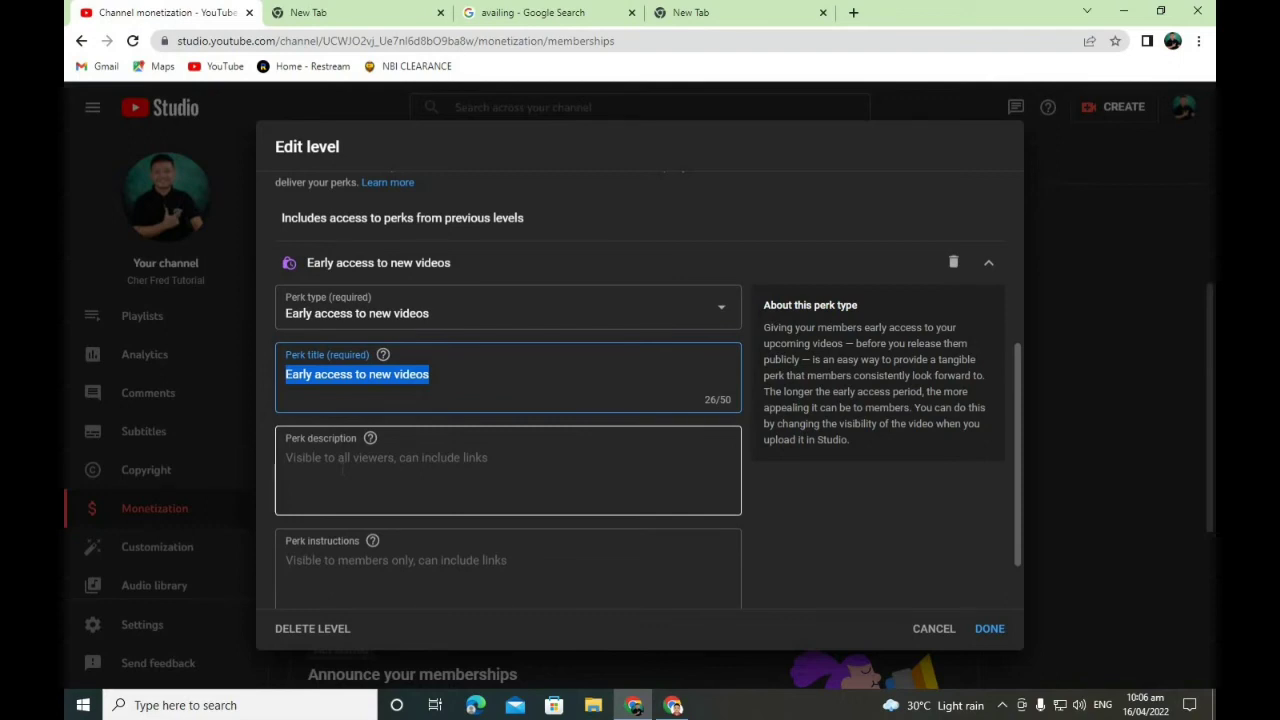
Enter "Thank You" as the description of the Platinum level's "Early access to new videos" perk.
{"action": "left_click", "coordinate": [460, 485]}
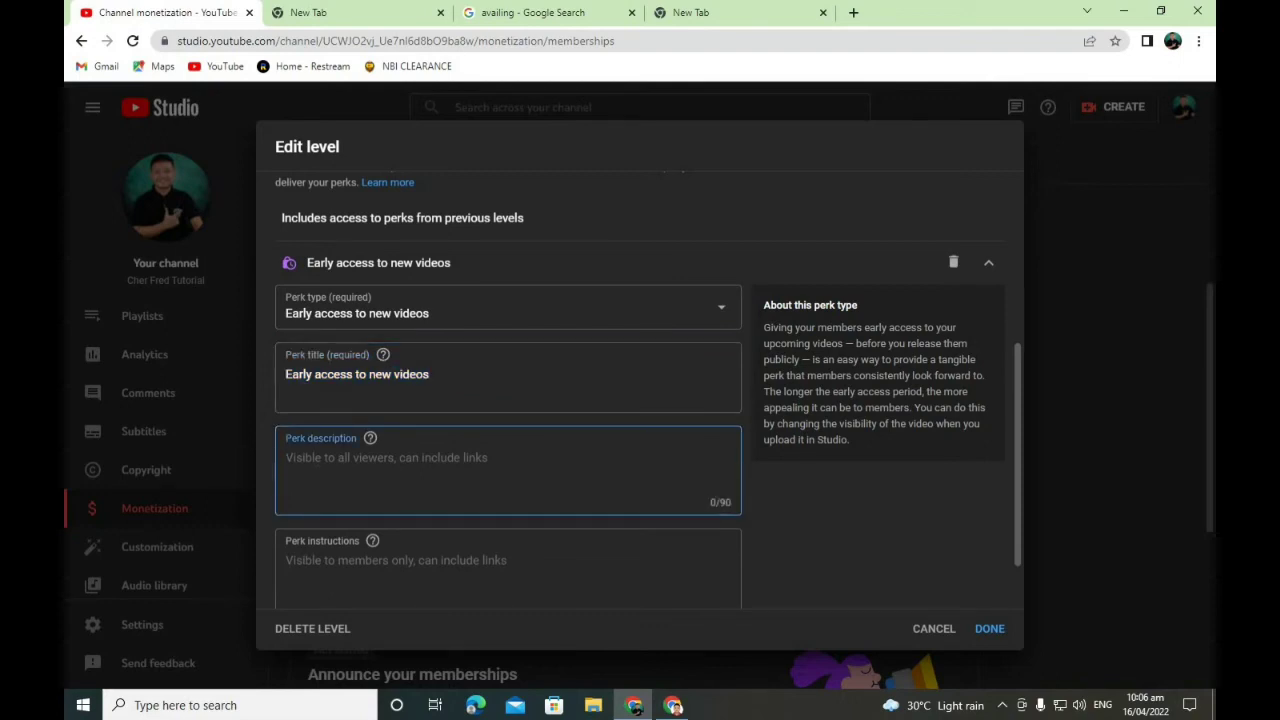
{"action": "type", "text": "Thank "}
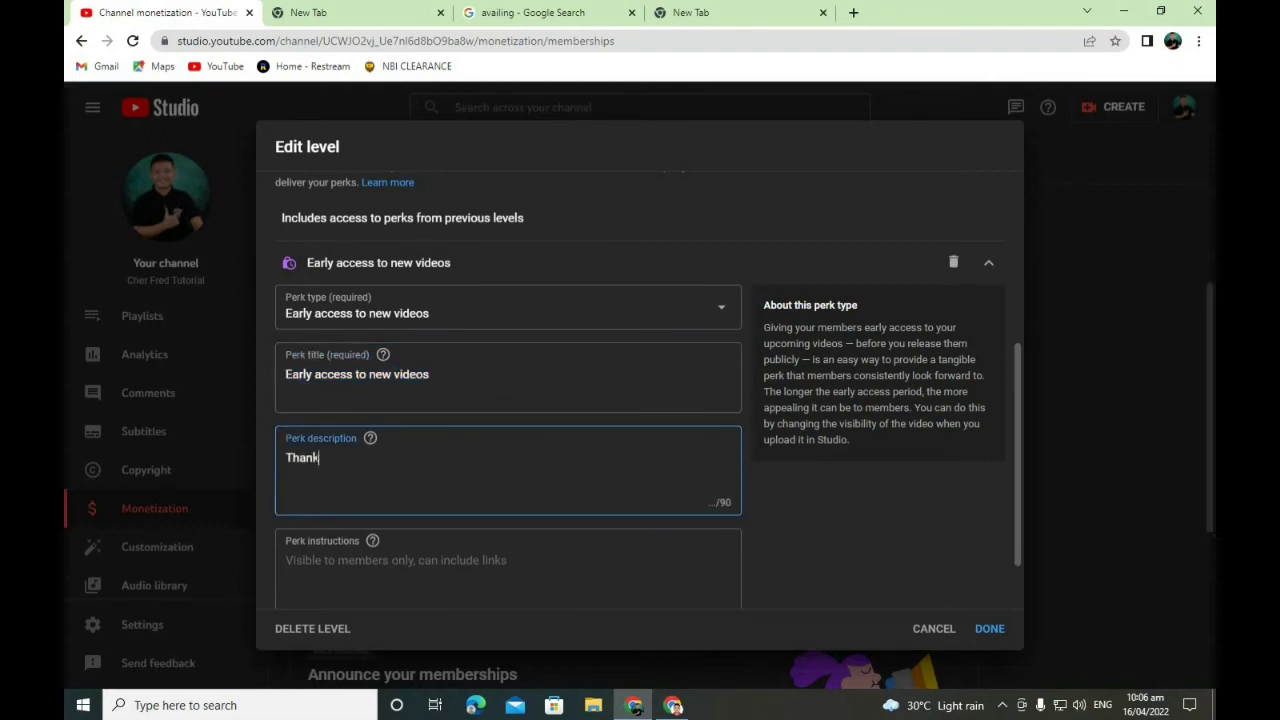
{"action": "type", "text": "You fo"}
{"action": "key", "text": "BackSpace"}
{"action": "key", "text": "BackSpace"}
{"action": "scroll", "coordinate": [395, 503], "scroll_direction": "down", "scroll_amount": 1}
Enter "Enjoy" as the early access perk's instructions and save the Cher Fred Platinum level.
{"action": "left_click", "coordinate": [328, 510]}
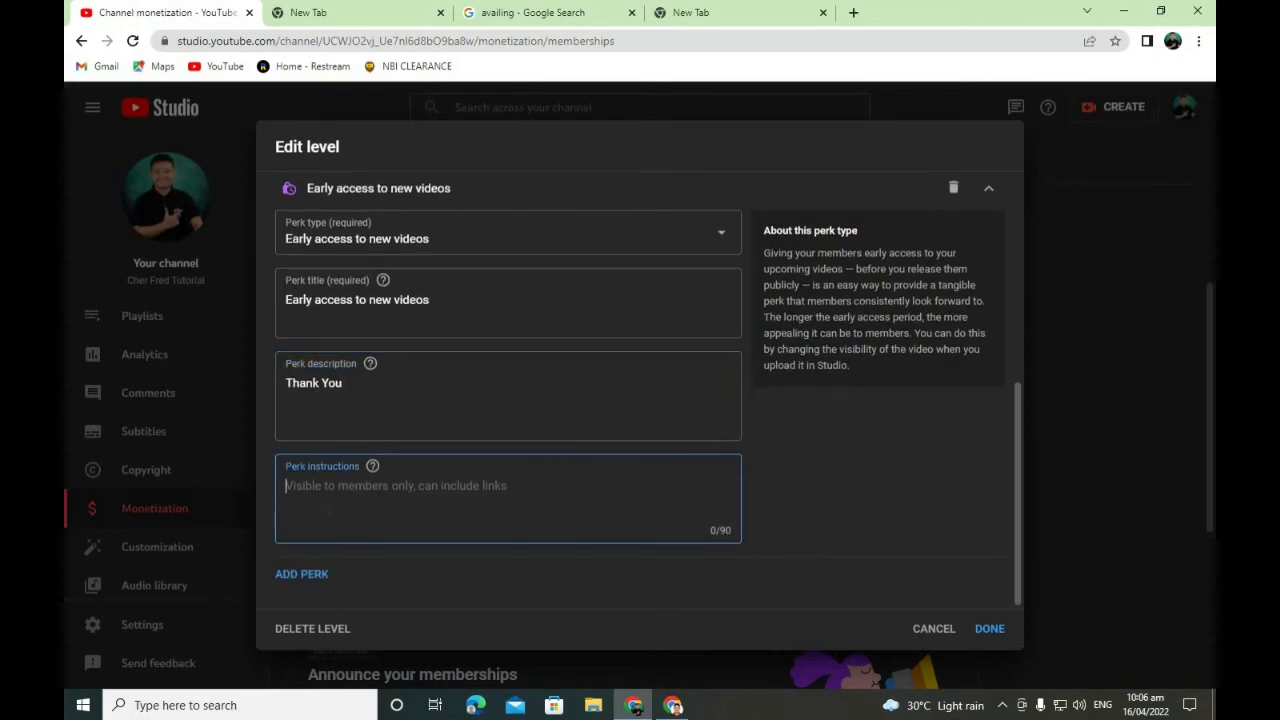
{"action": "type", "text": "En"}
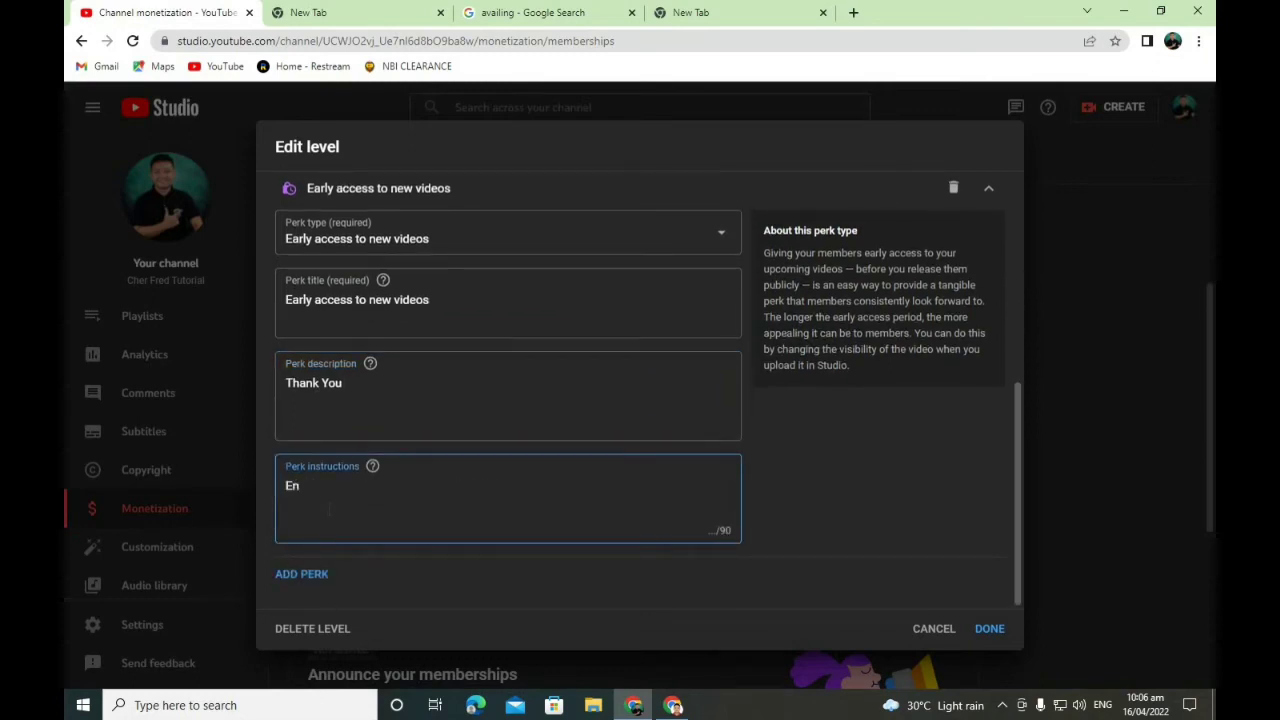
{"action": "type", "text": "joy"}
{"action": "left_click", "coordinate": [992, 630]}
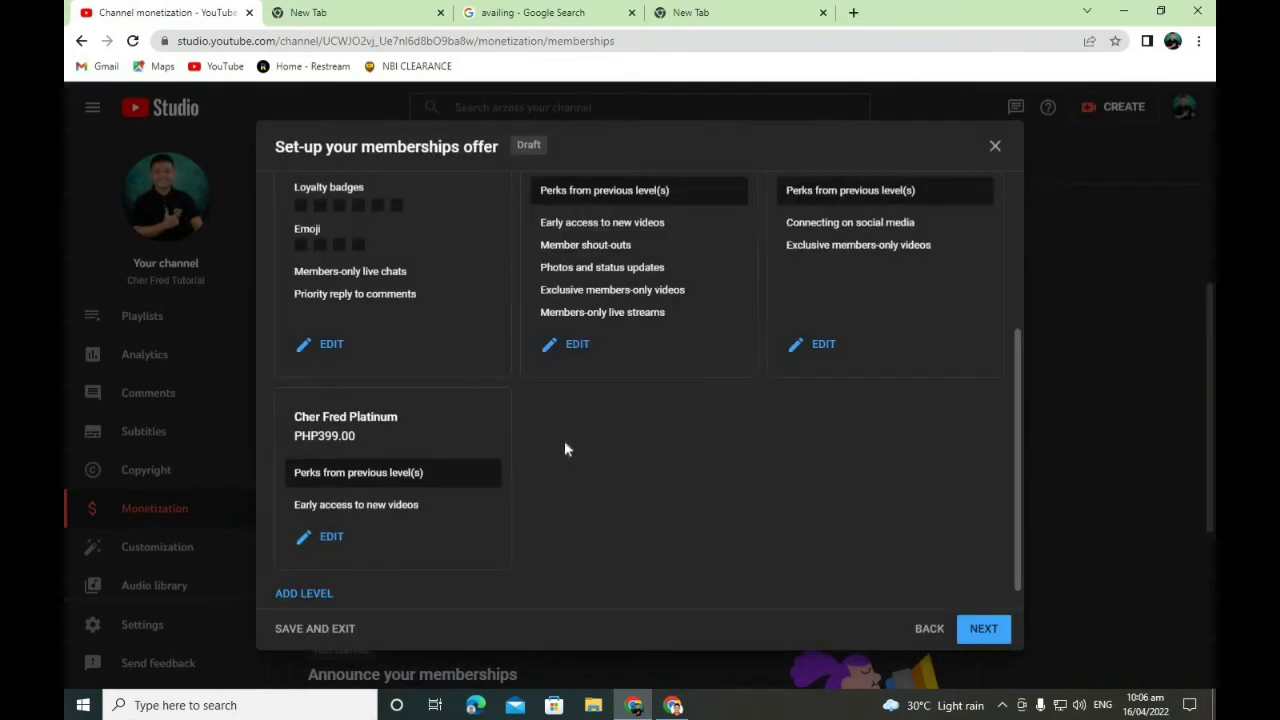
Continue to the final setup stage and review the names, prices and perks of the four levels in the draft.
{"action": "scroll", "coordinate": [566, 449], "scroll_direction": "down", "scroll_amount": 2}
{"action": "left_click", "coordinate": [977, 630]}
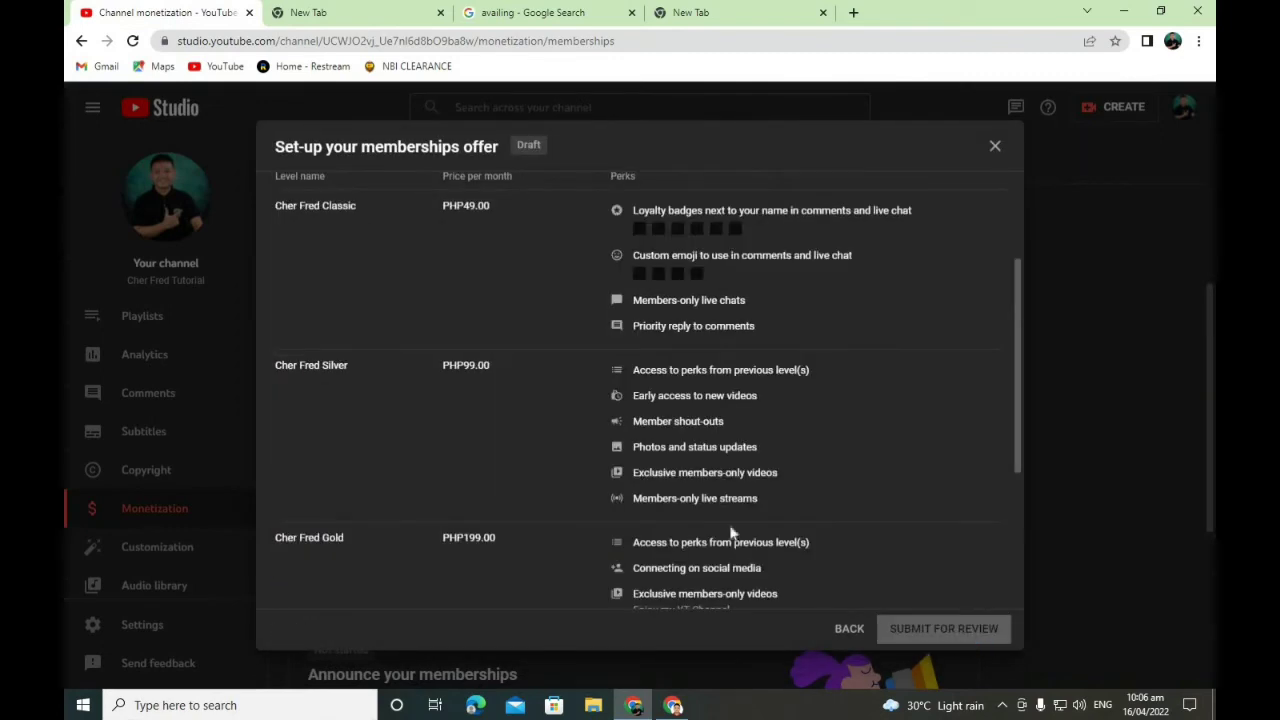
{"action": "scroll", "coordinate": [597, 437], "scroll_direction": "down", "scroll_amount": 3}
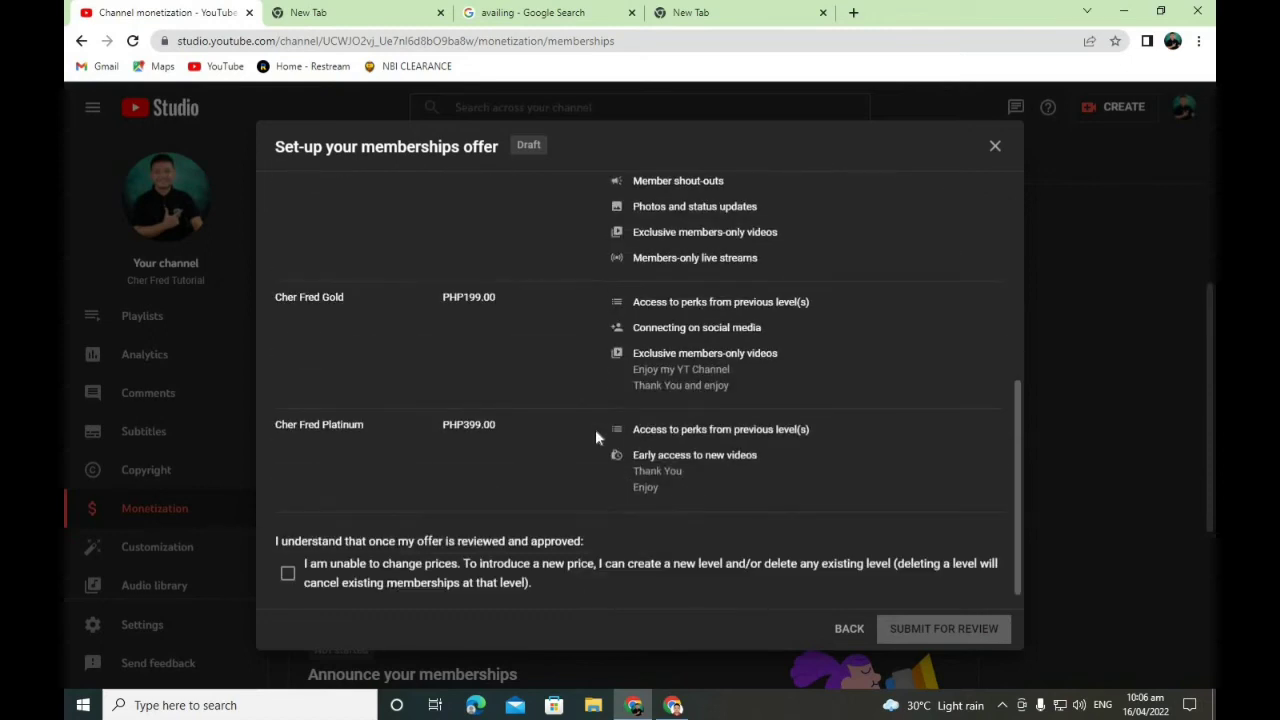
{"action": "scroll", "coordinate": [563, 439], "scroll_direction": "up", "scroll_amount": 1}
{"action": "scroll", "coordinate": [562, 439], "scroll_direction": "up", "scroll_amount": 4}
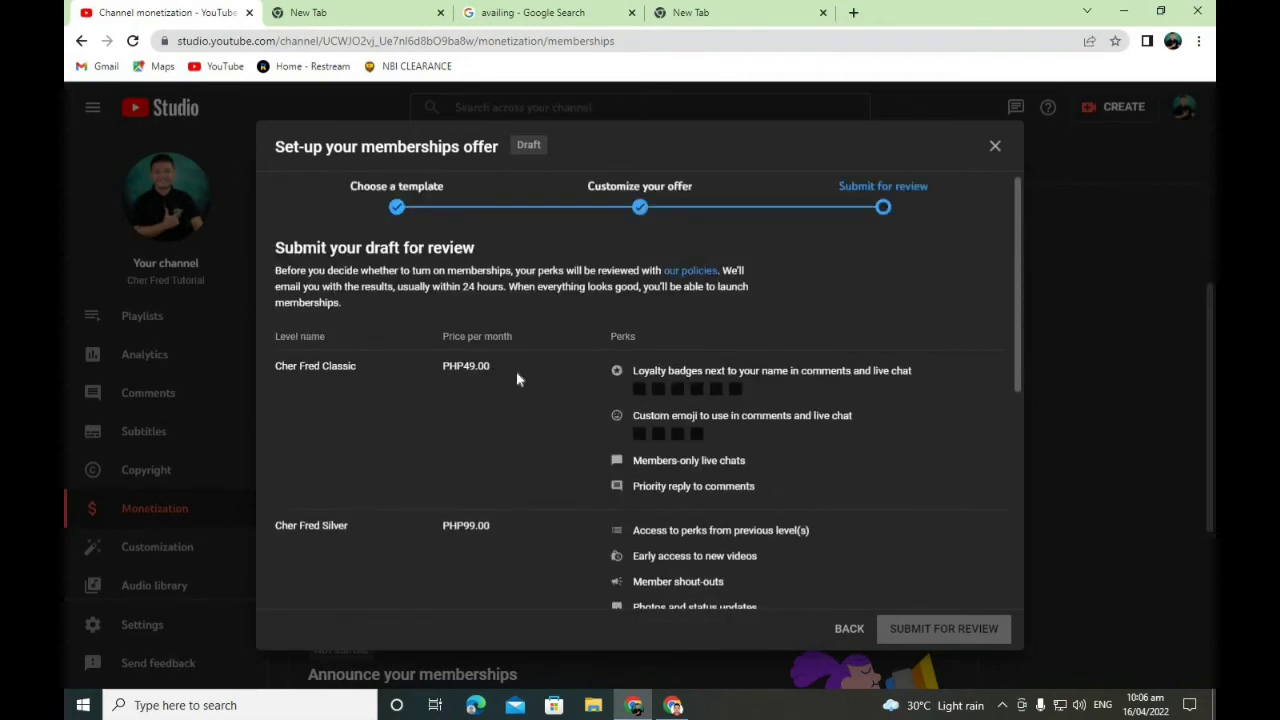
{"action": "scroll", "coordinate": [420, 352], "scroll_direction": "down", "scroll_amount": 5}
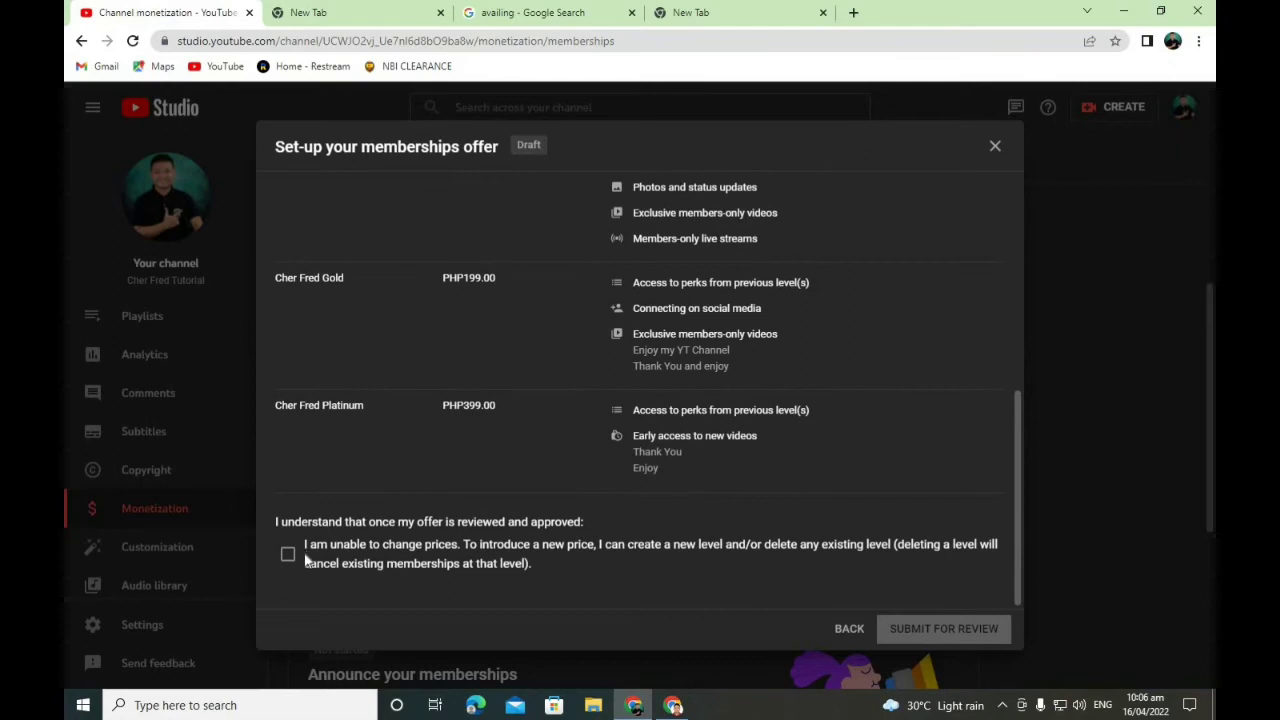
Accept the statement about unchangeable prices and the policy compliance declaration, and submit the memberships offer for review.
{"action": "left_click", "coordinate": [288, 556]}
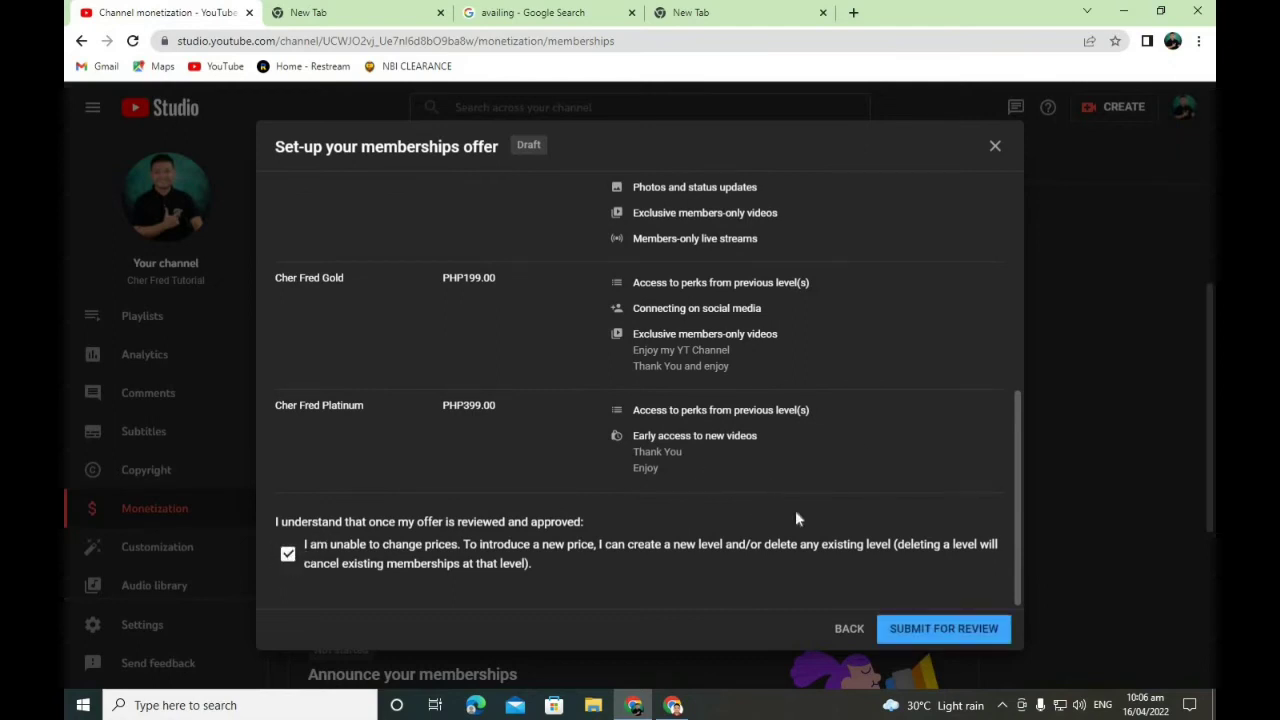
{"action": "left_click", "coordinate": [953, 640]}
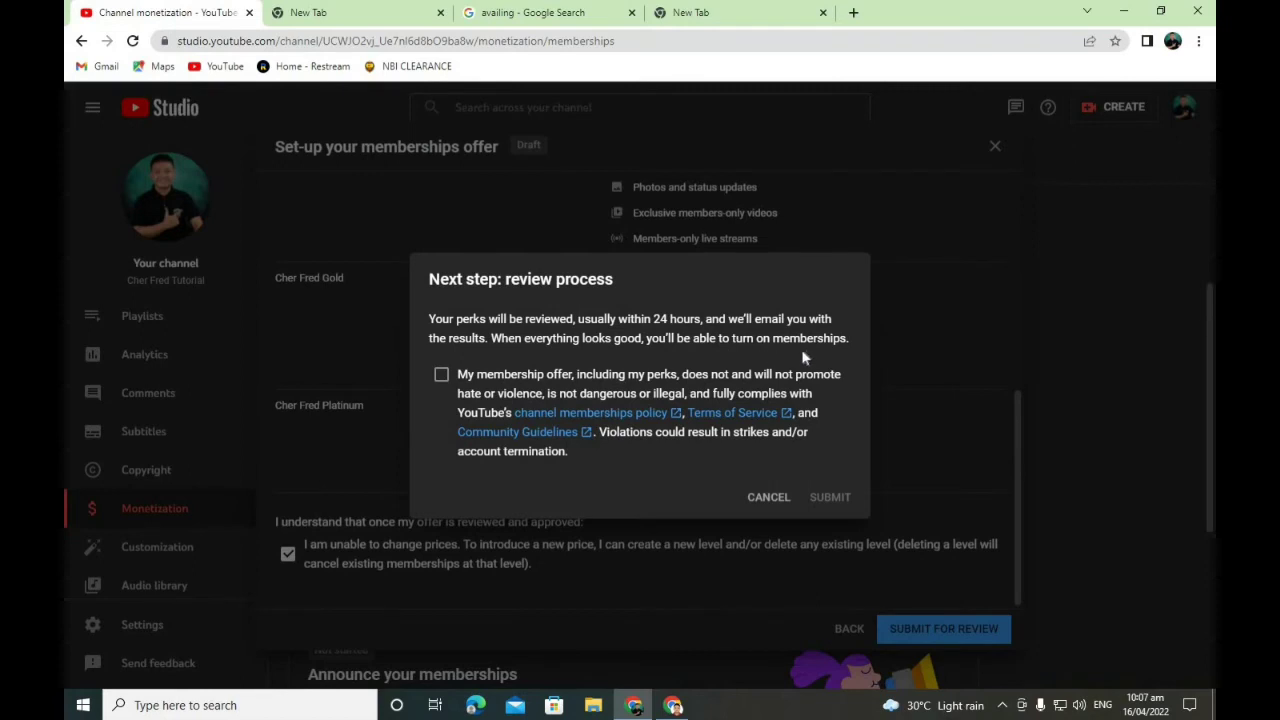
{"action": "left_click", "coordinate": [442, 376]}
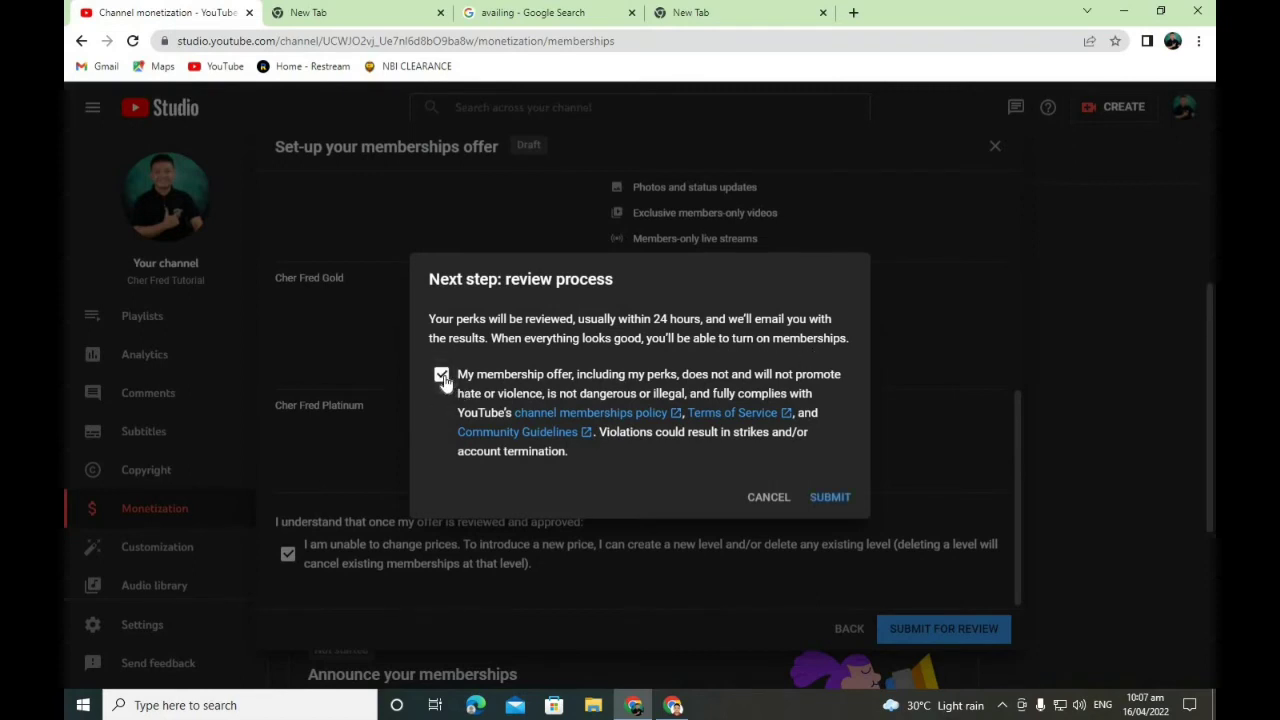
{"action": "left_click", "coordinate": [827, 500]}
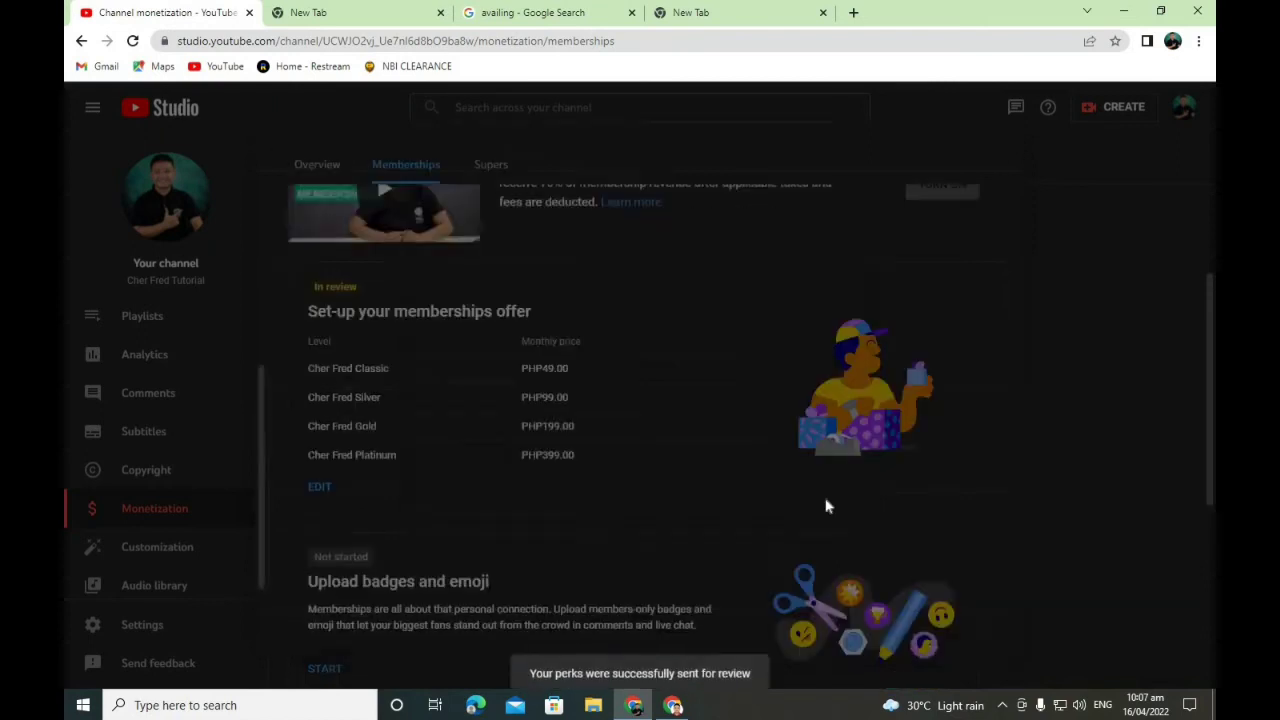
Examine the memberships page's setup progress, the submitted levels and the remaining setup tasks.
{"action": "scroll", "coordinate": [465, 511], "scroll_direction": "up", "scroll_amount": 2}
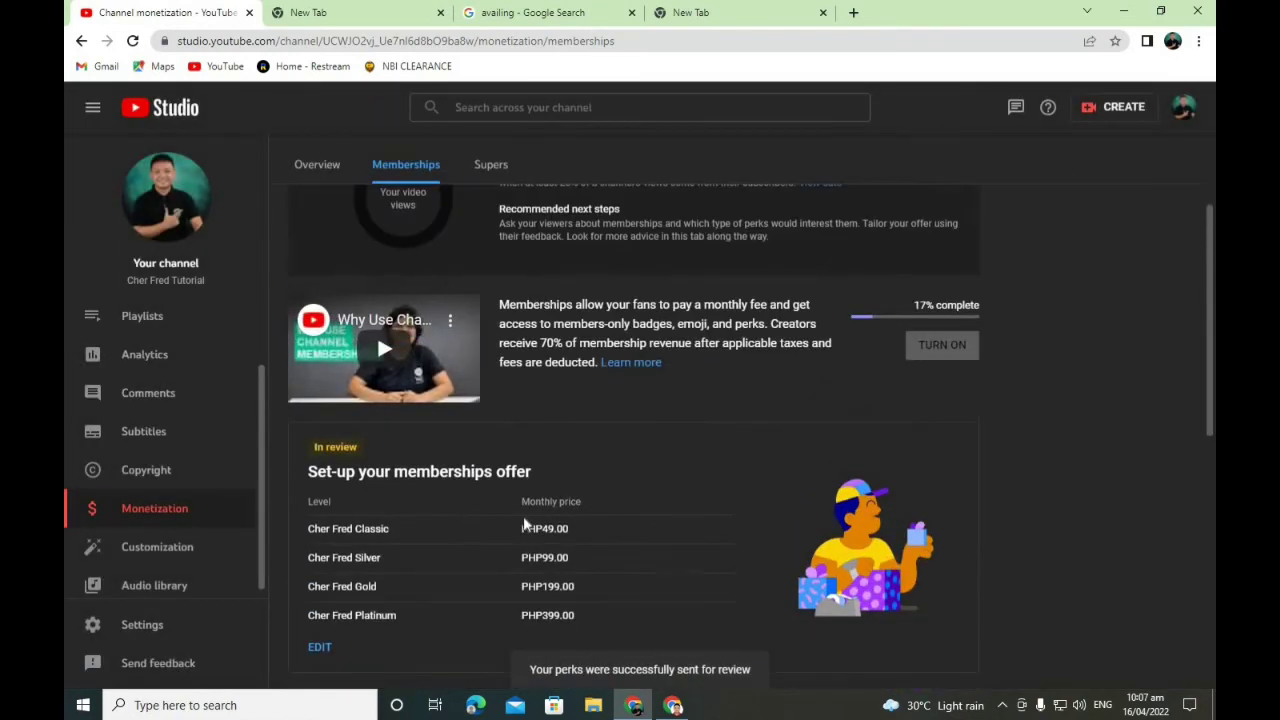
{"action": "scroll", "coordinate": [530, 520], "scroll_direction": "down", "scroll_amount": 3}
{"action": "scroll", "coordinate": [530, 520], "scroll_direction": "up", "scroll_amount": 2}
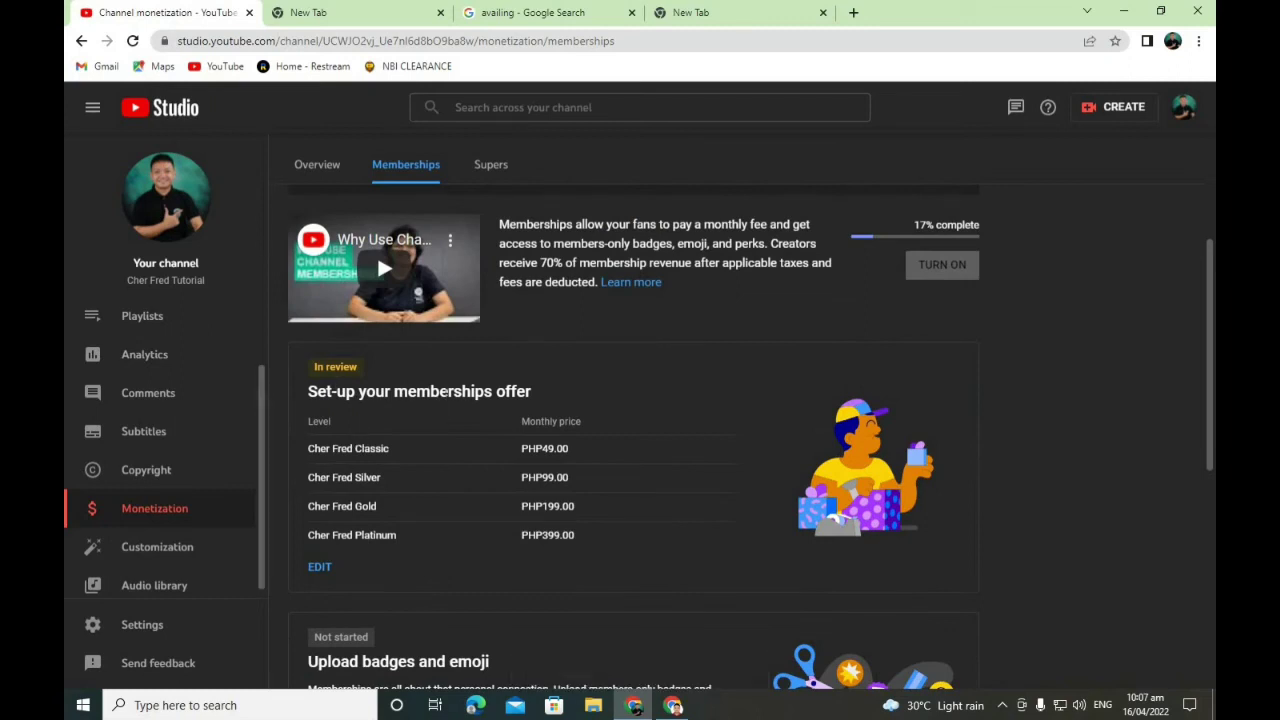
{"action": "scroll", "coordinate": [473, 414], "scroll_direction": "down", "scroll_amount": 2}
{"action": "scroll", "coordinate": [473, 414], "scroll_direction": "down", "scroll_amount": 1}
{"action": "scroll", "coordinate": [472, 418], "scroll_direction": "up", "scroll_amount": 1}
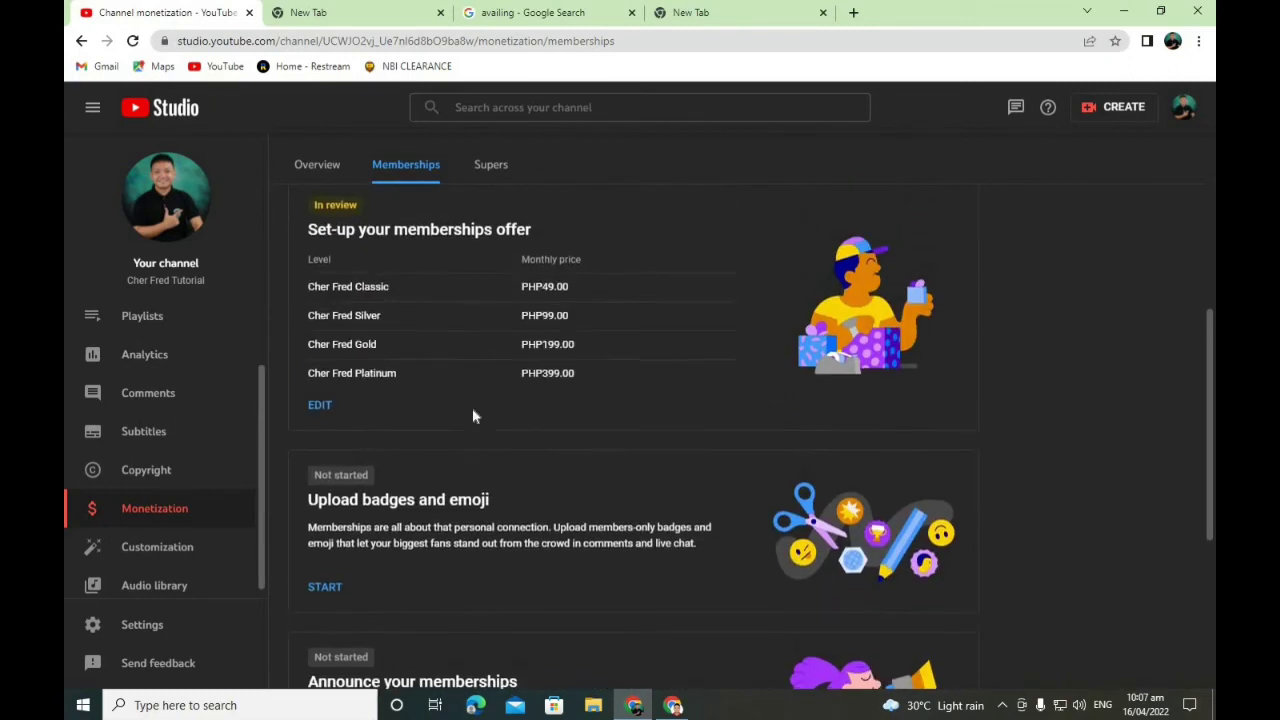
{"action": "scroll", "coordinate": [465, 417], "scroll_direction": "up", "scroll_amount": 1}
{"action": "scroll", "coordinate": [463, 417], "scroll_direction": "down", "scroll_amount": 2}
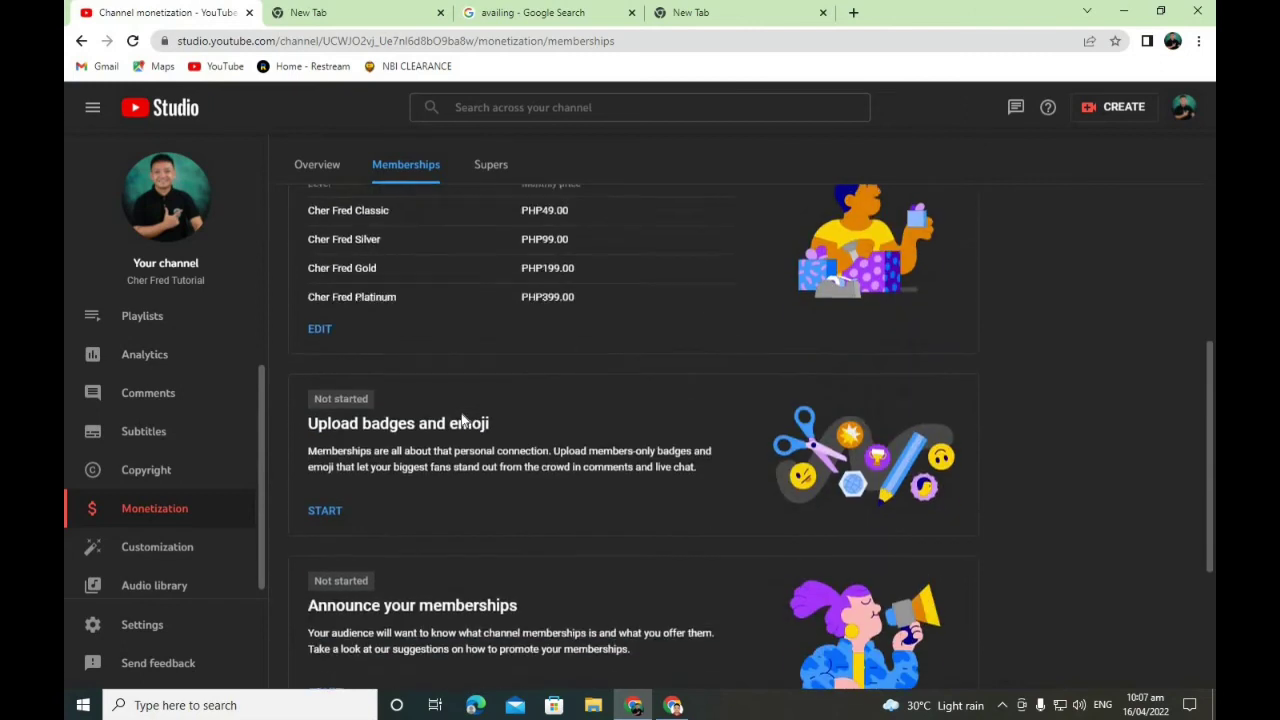
{"action": "scroll", "coordinate": [400, 420], "scroll_direction": "down", "scroll_amount": 1}
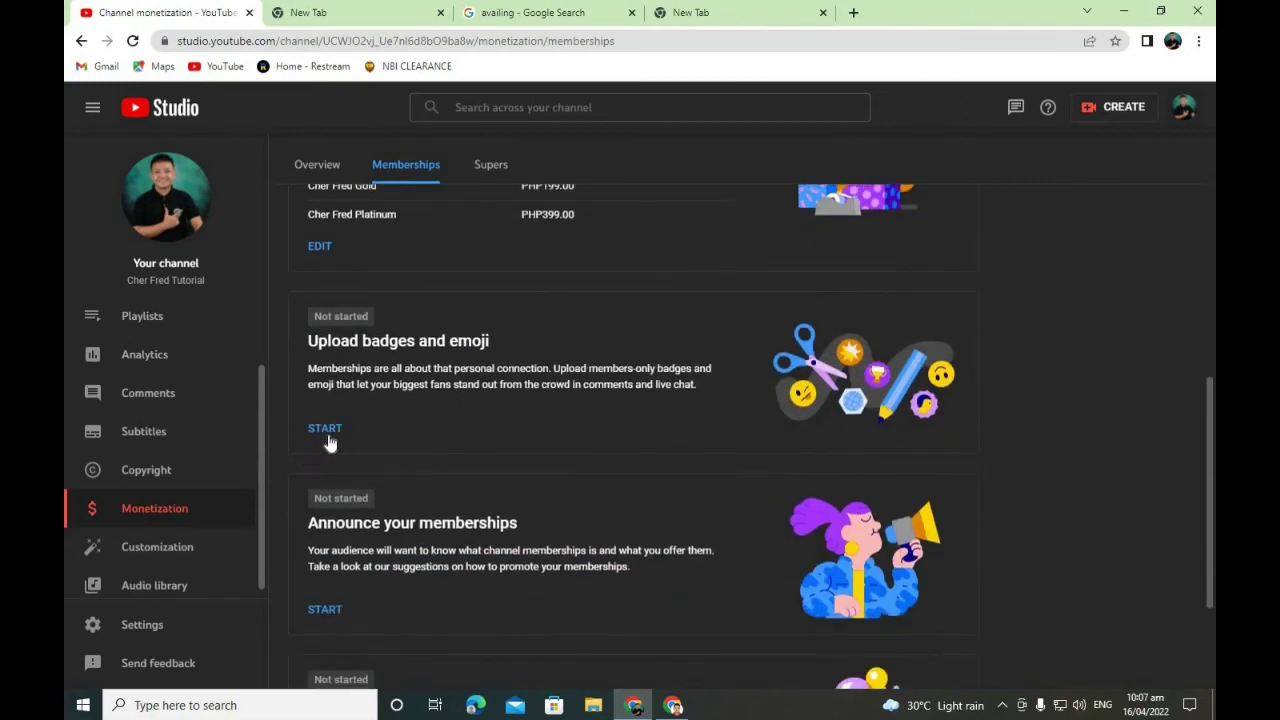
Start the badges and emoji setup and choose the generic YouTube badges for members.
{"action": "left_click", "coordinate": [325, 437]}
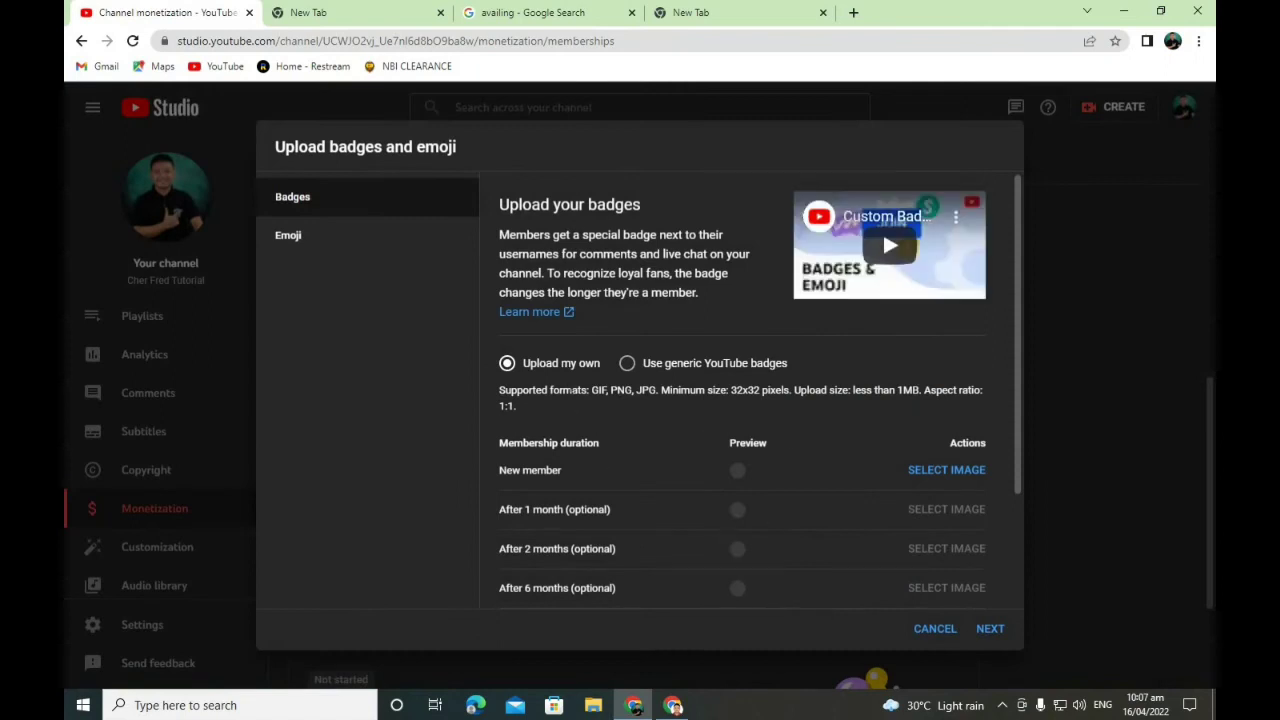
{"action": "left_click", "coordinate": [627, 365]}
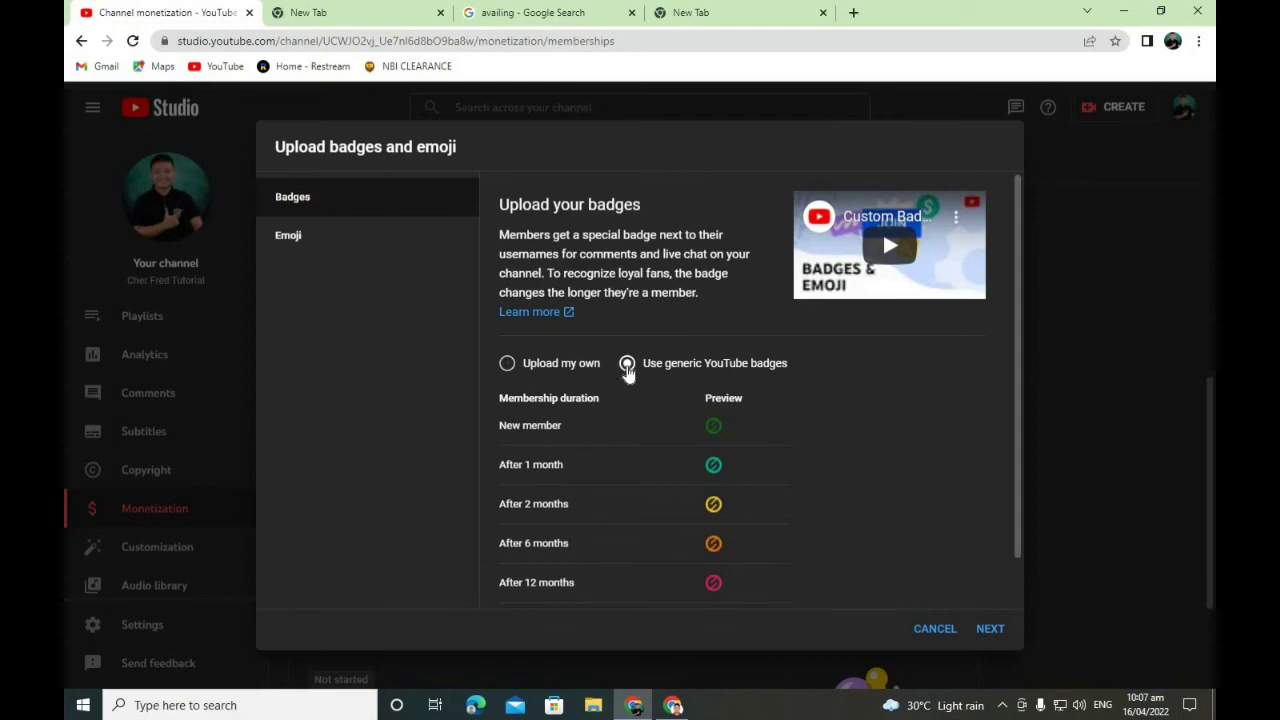
{"action": "scroll", "coordinate": [780, 432], "scroll_direction": "down", "scroll_amount": 1}
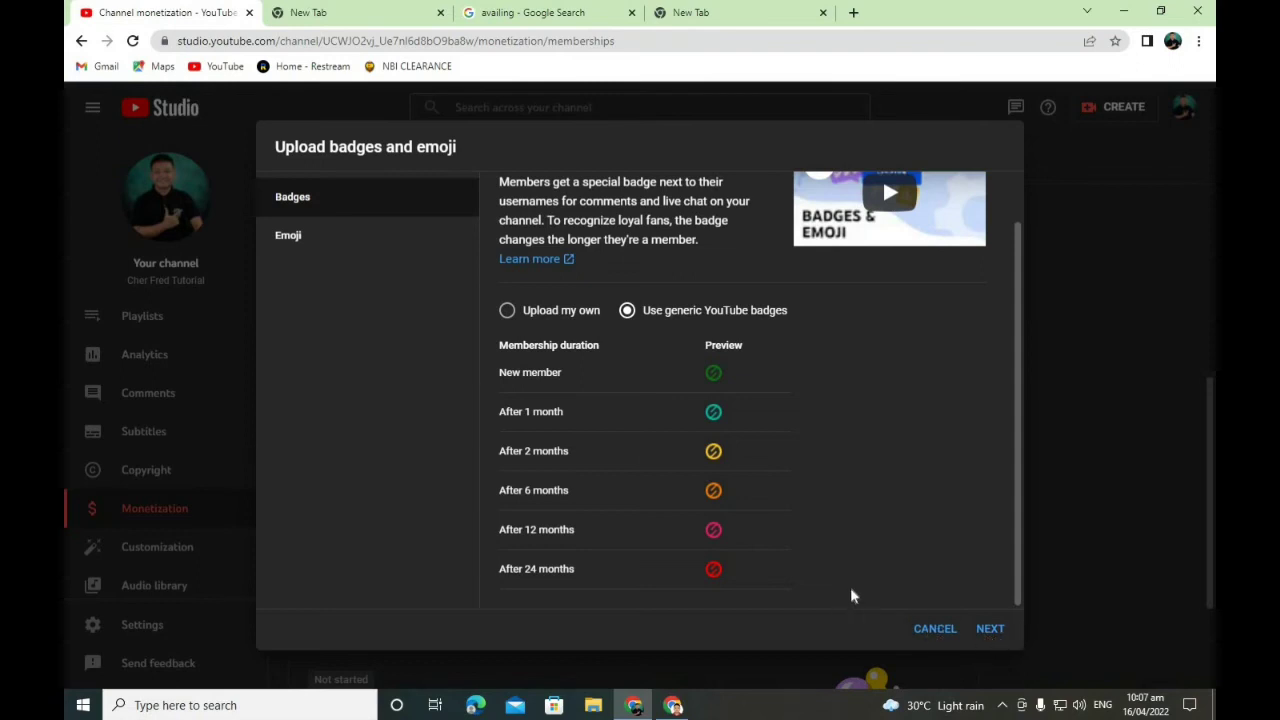
Look over the custom emoji upload options and return to the loyalty badge settings.
{"action": "left_click", "coordinate": [290, 240]}
{"action": "scroll", "coordinate": [618, 462], "scroll_direction": "down", "scroll_amount": 3}
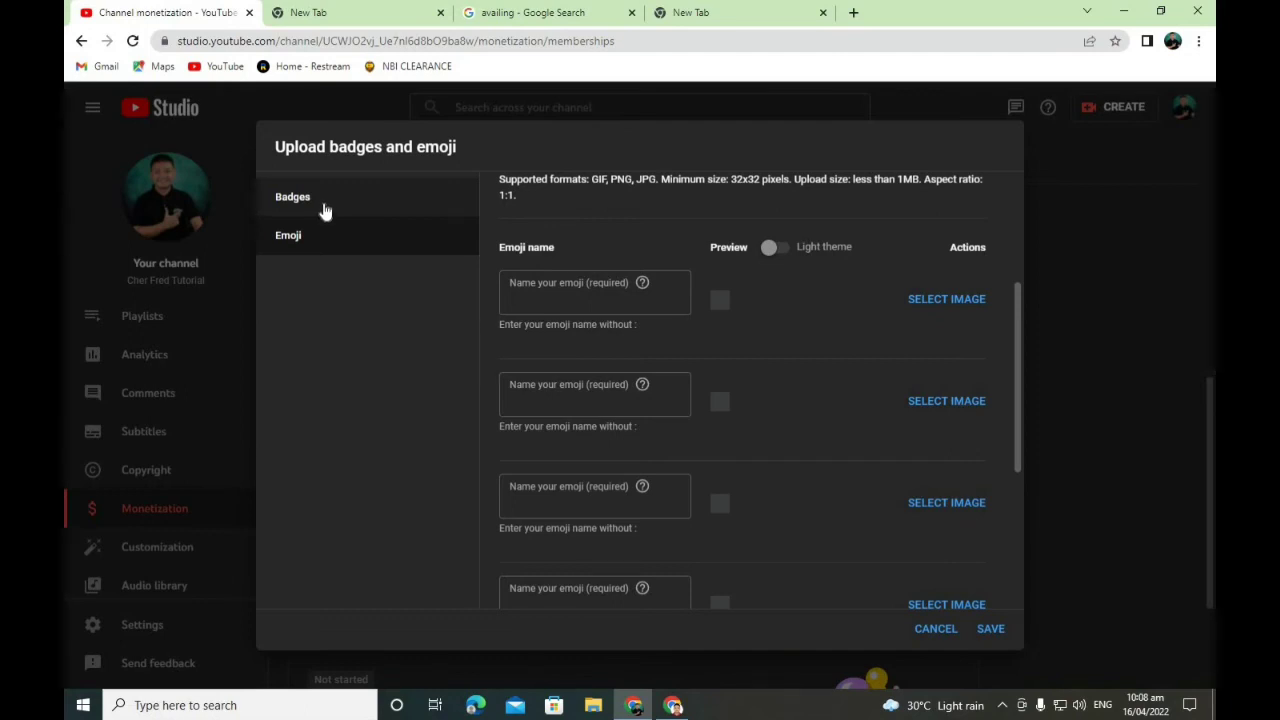
{"action": "left_click", "coordinate": [323, 207]}
{"action": "scroll", "coordinate": [803, 471], "scroll_direction": "down", "scroll_amount": 1}
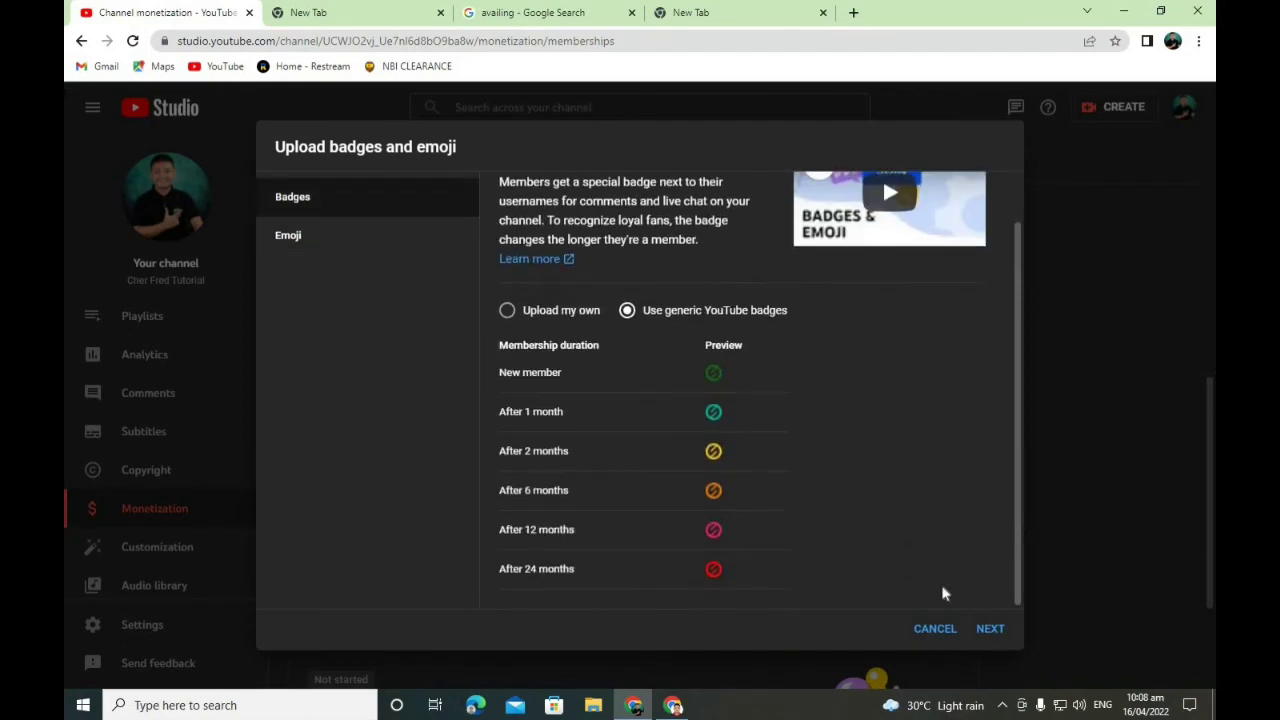
Look over the emoji upload options, try the light theme preview, and save the generic YouTube badges without custom emoji.
{"action": "left_click", "coordinate": [993, 638]}
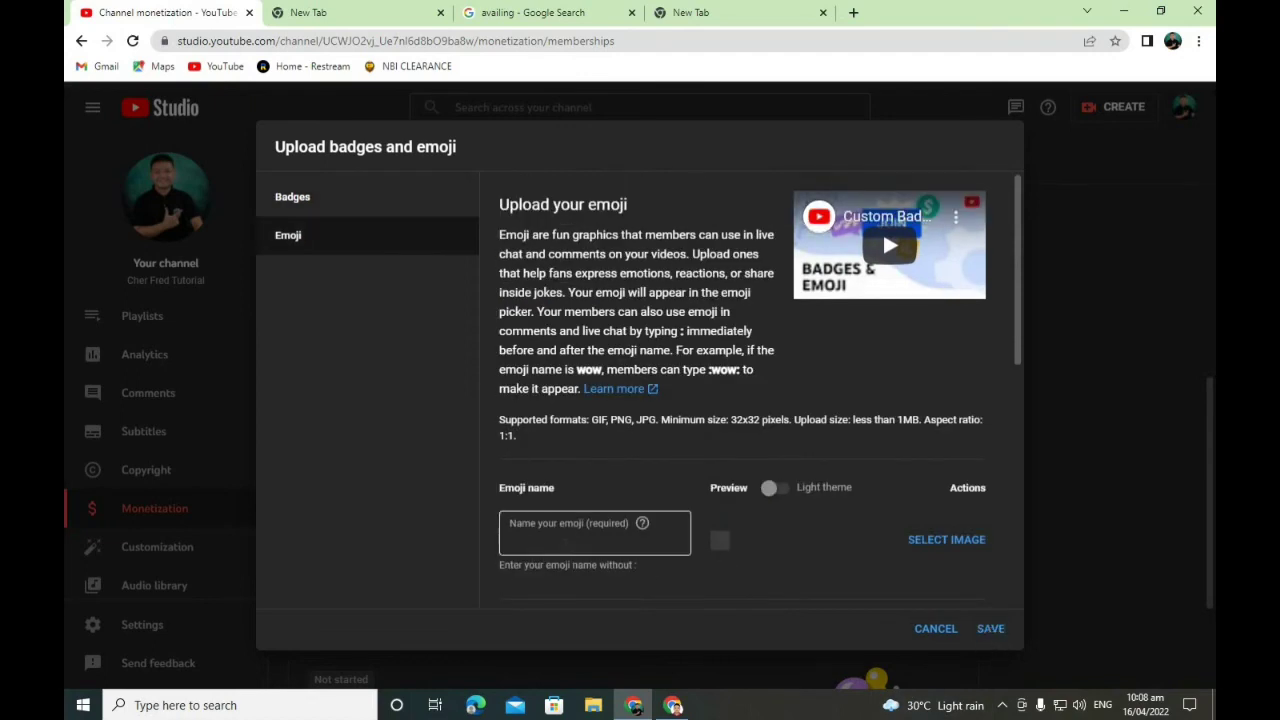
{"action": "scroll", "coordinate": [902, 550], "scroll_direction": "down", "scroll_amount": 3}
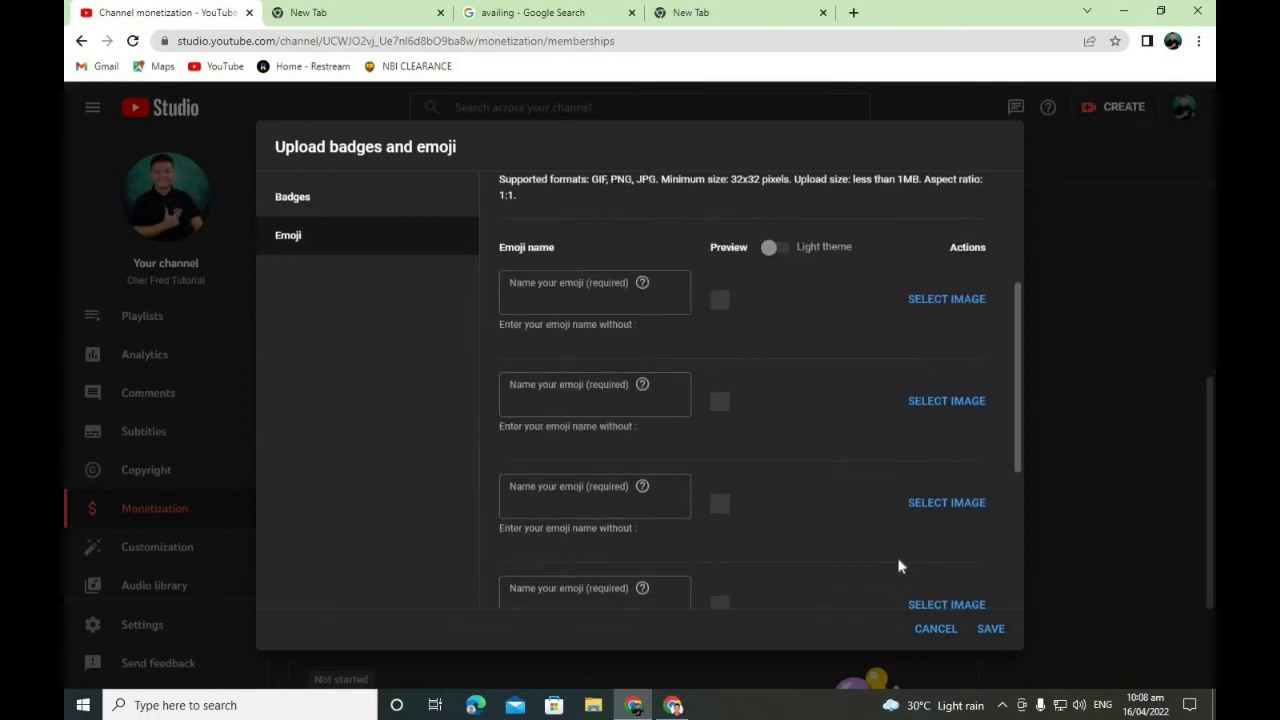
{"action": "scroll", "coordinate": [898, 567], "scroll_direction": "up", "scroll_amount": 3}
{"action": "scroll", "coordinate": [897, 565], "scroll_direction": "down", "scroll_amount": 1}
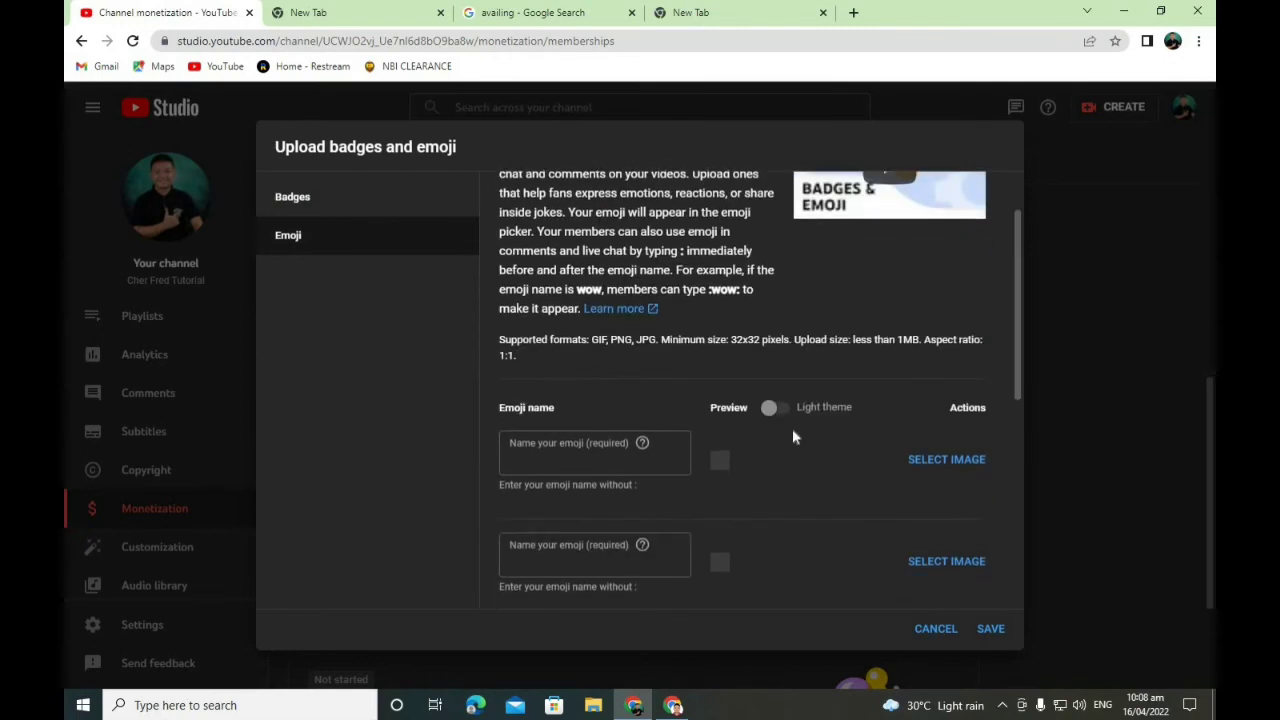
{"action": "left_click", "coordinate": [778, 408]}
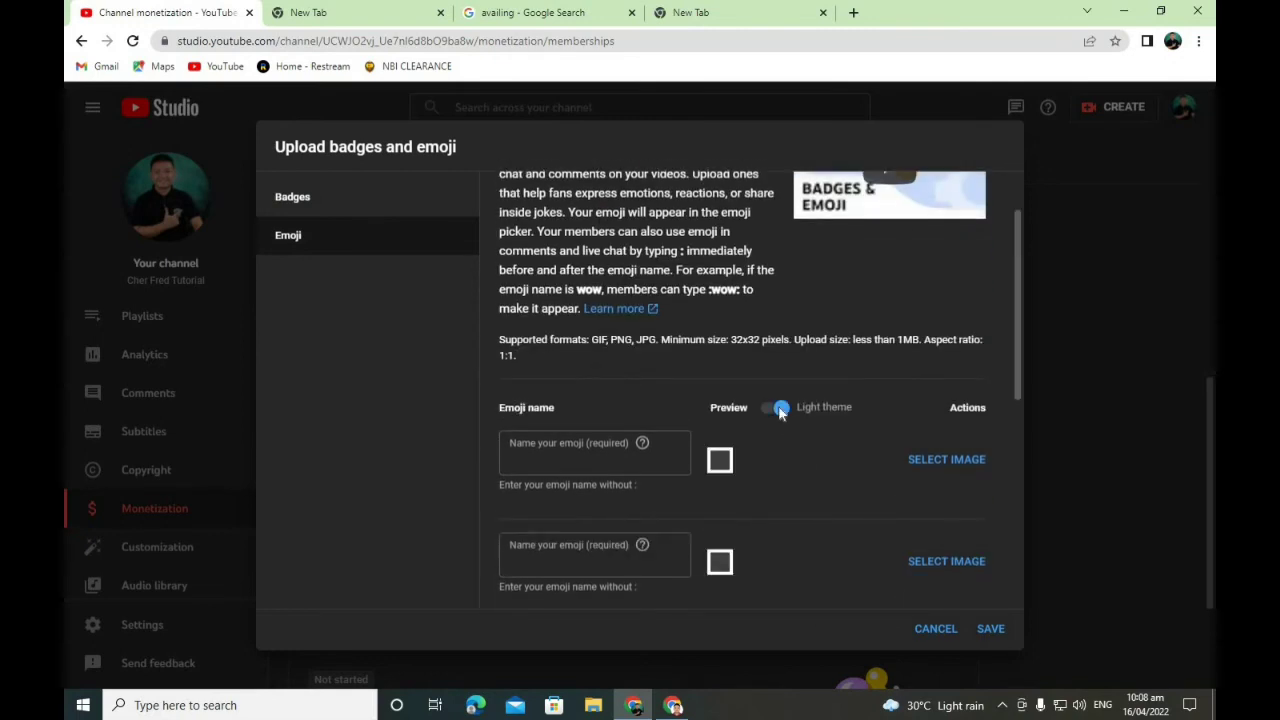
{"action": "left_click", "coordinate": [778, 410]}
{"action": "scroll", "coordinate": [897, 460], "scroll_direction": "down", "scroll_amount": 2}
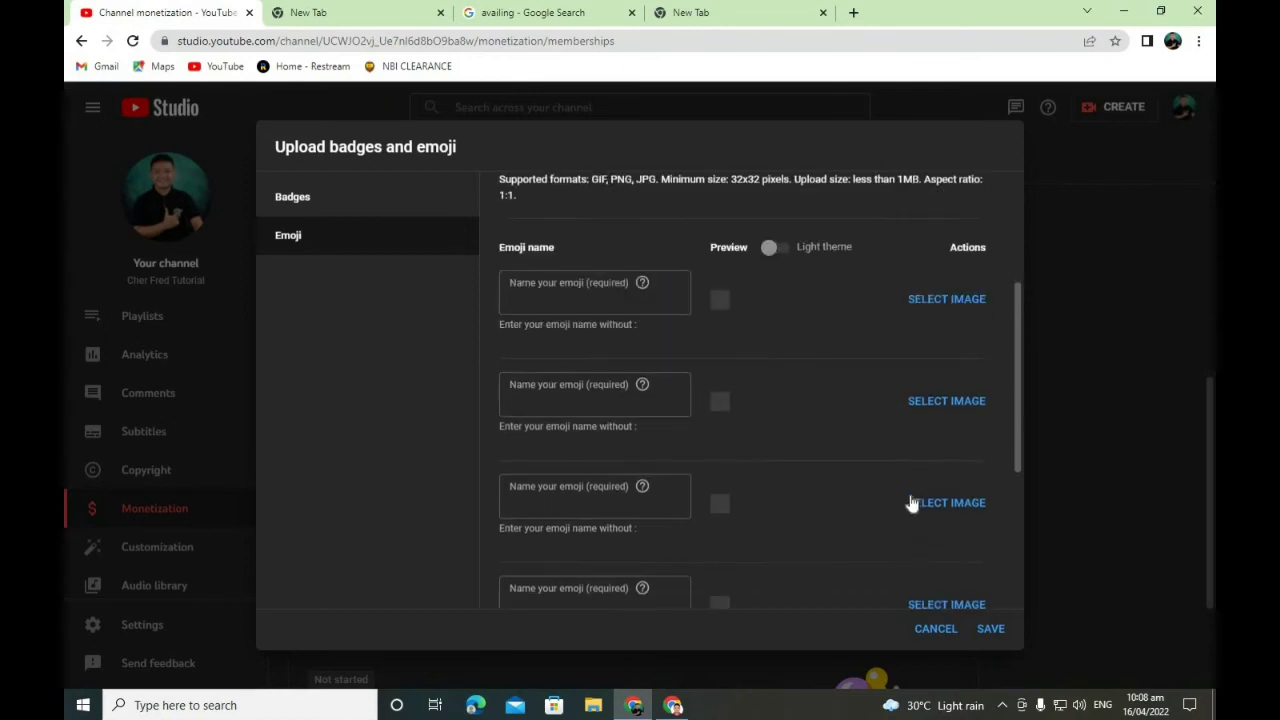
{"action": "left_click", "coordinate": [991, 628]}
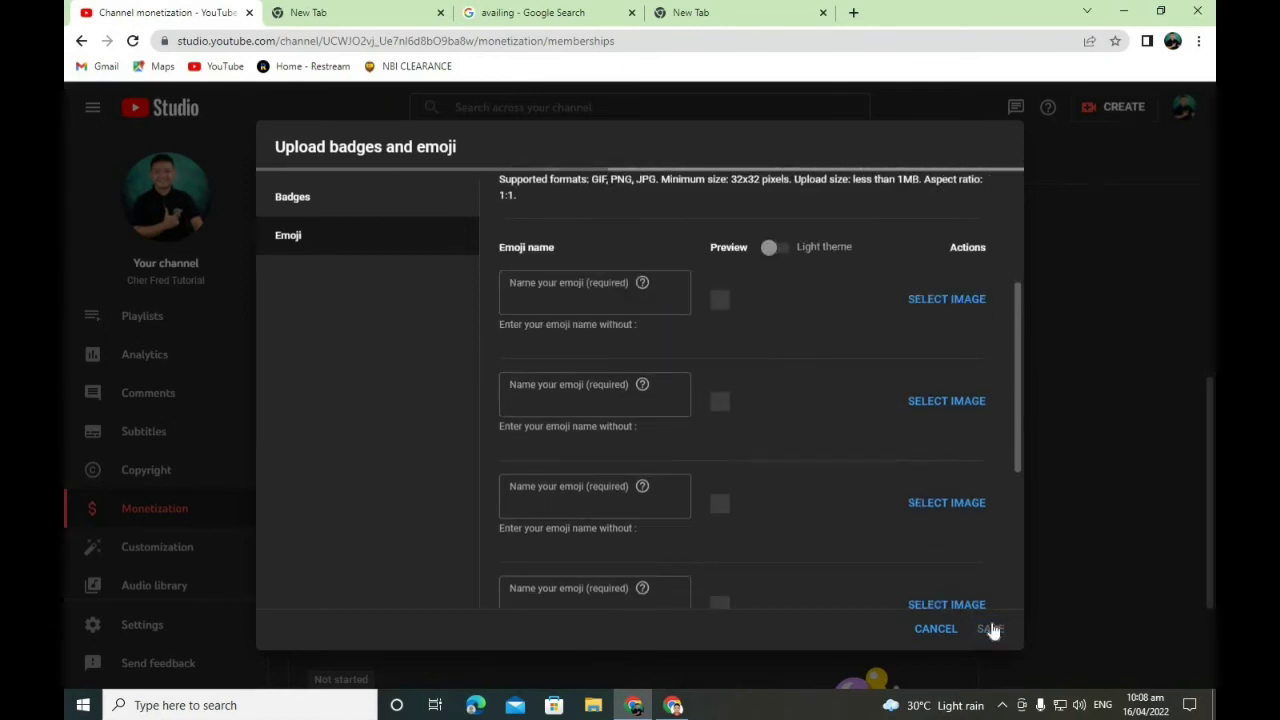
Start the task for announcing memberships, read the tip on announcing with a video, and mark the task as done.
{"action": "scroll", "coordinate": [499, 457], "scroll_direction": "down", "scroll_amount": 1}
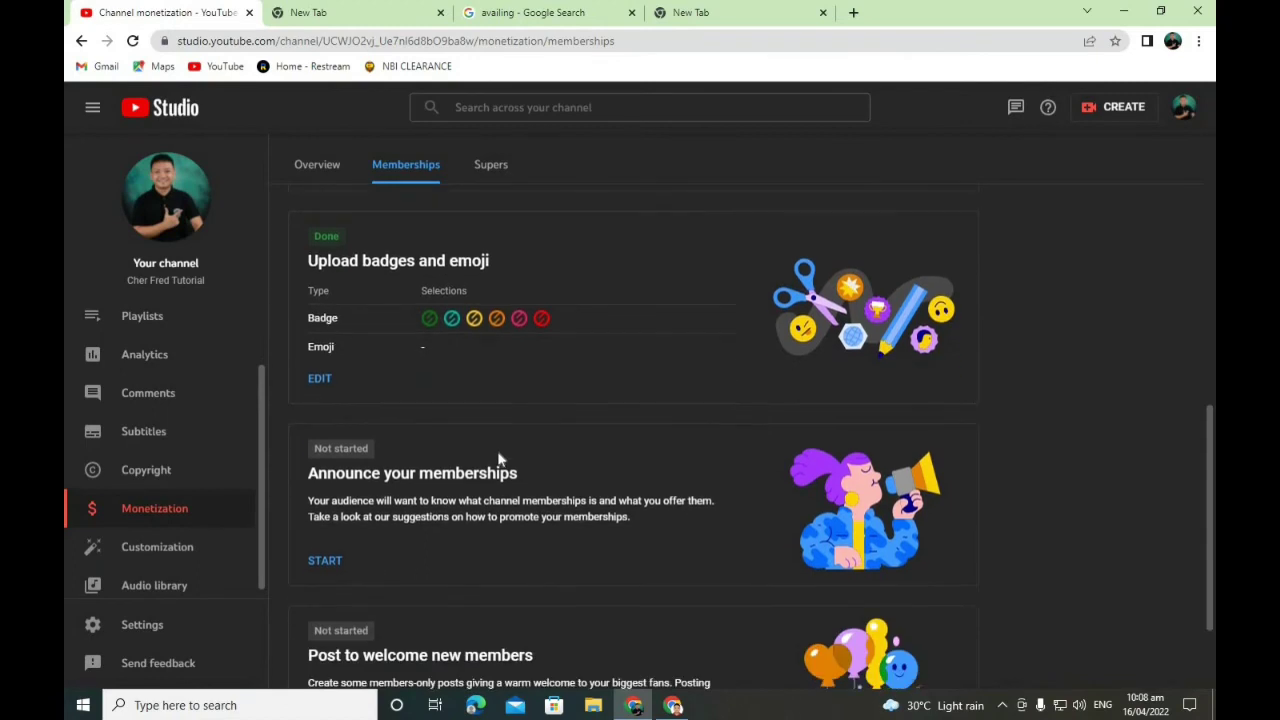
{"action": "scroll", "coordinate": [510, 450], "scroll_direction": "down", "scroll_amount": 2}
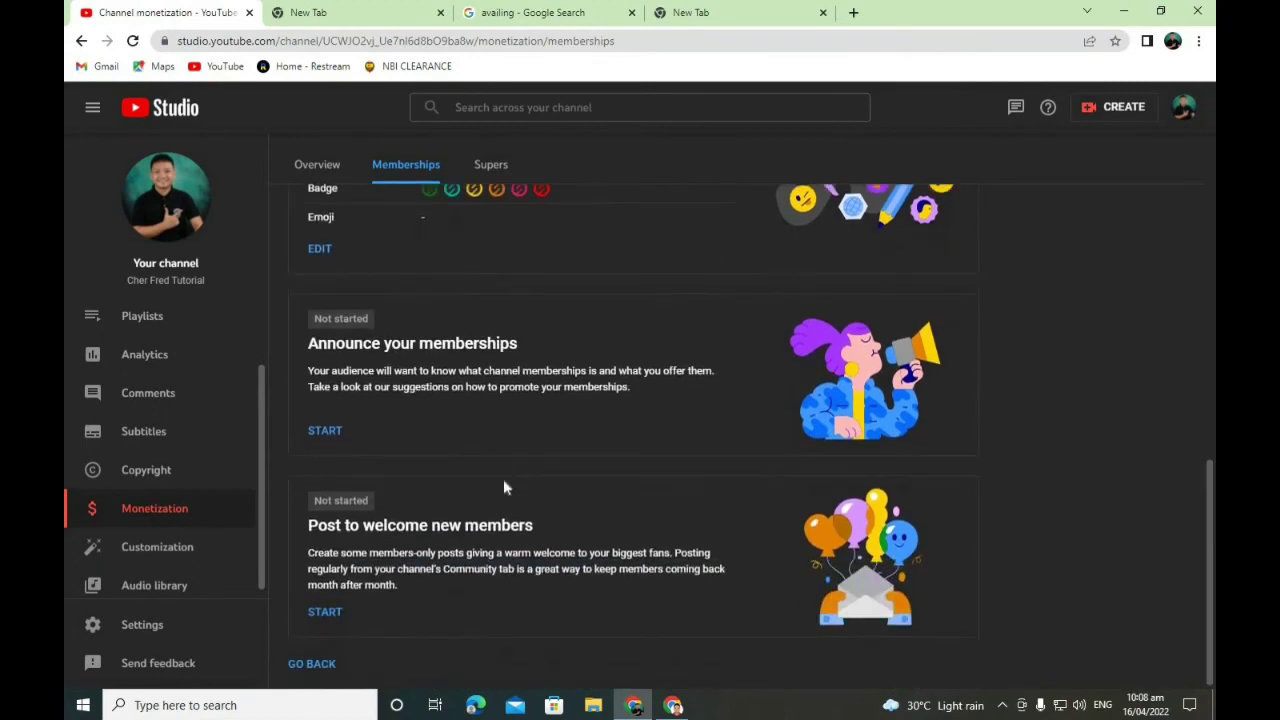
{"action": "left_click", "coordinate": [329, 435]}
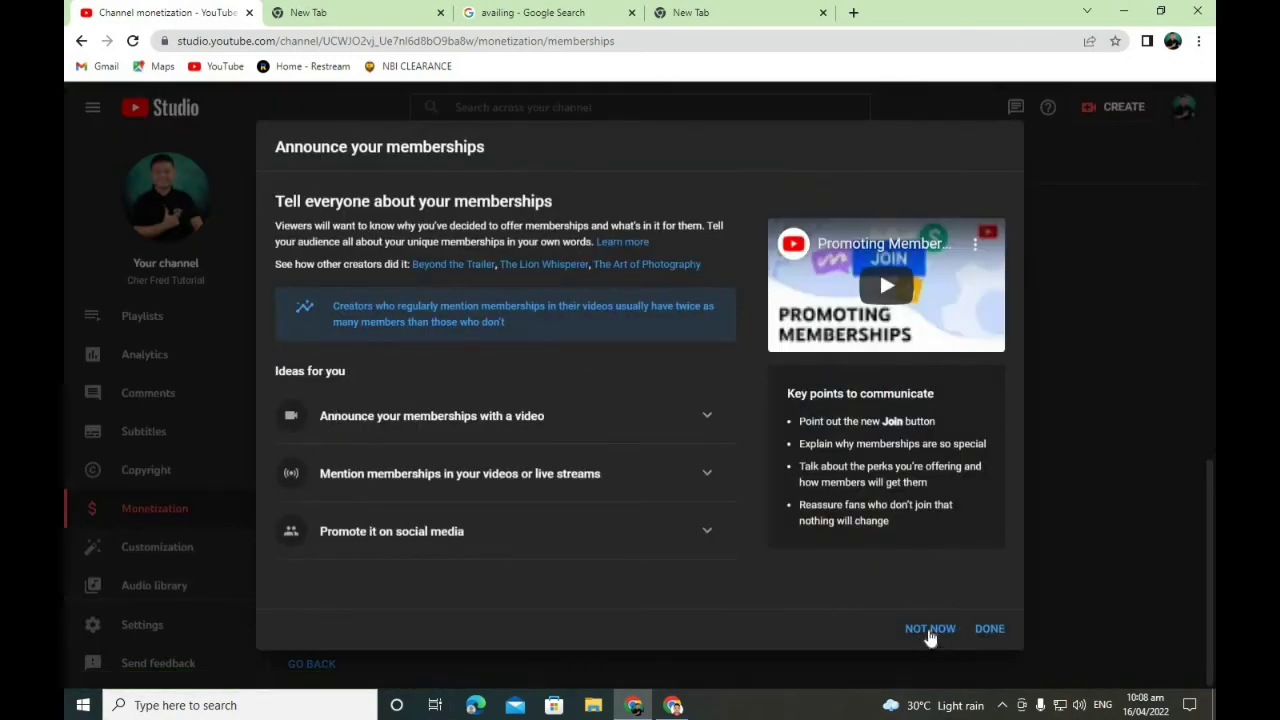
{"action": "left_click", "coordinate": [706, 418]}
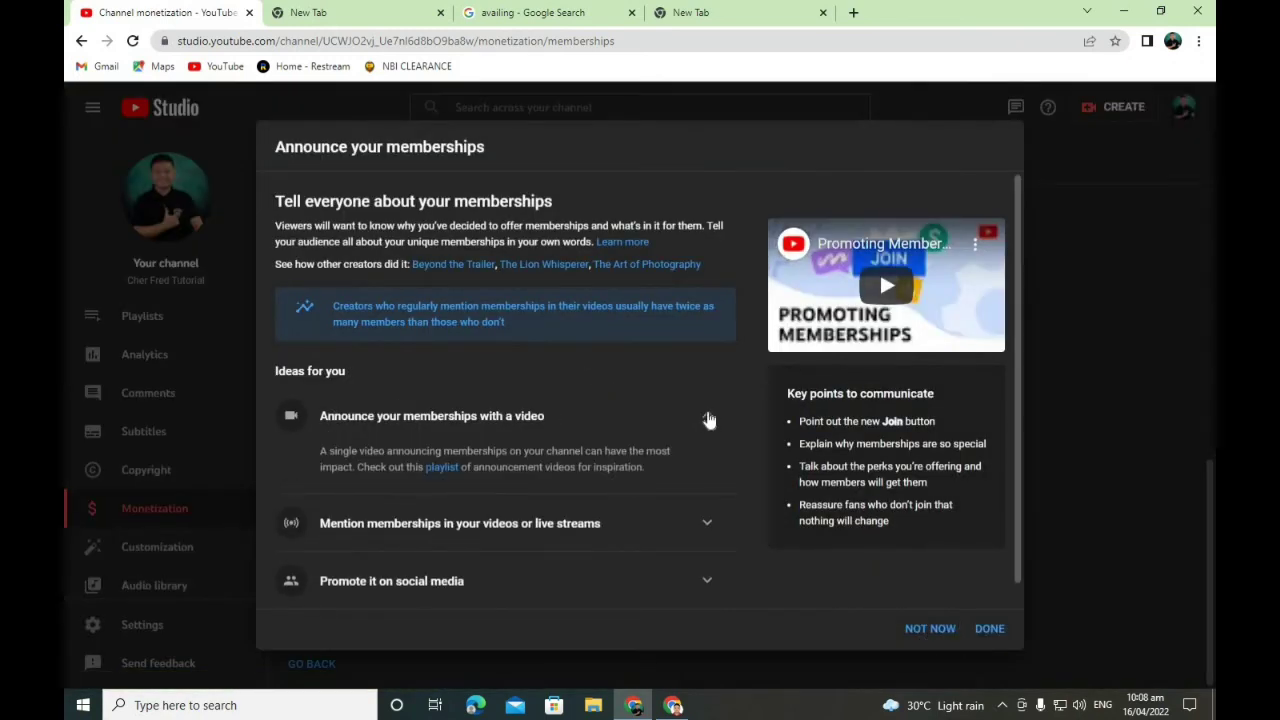
{"action": "left_click", "coordinate": [708, 420]}
{"action": "left_click", "coordinate": [989, 644]}
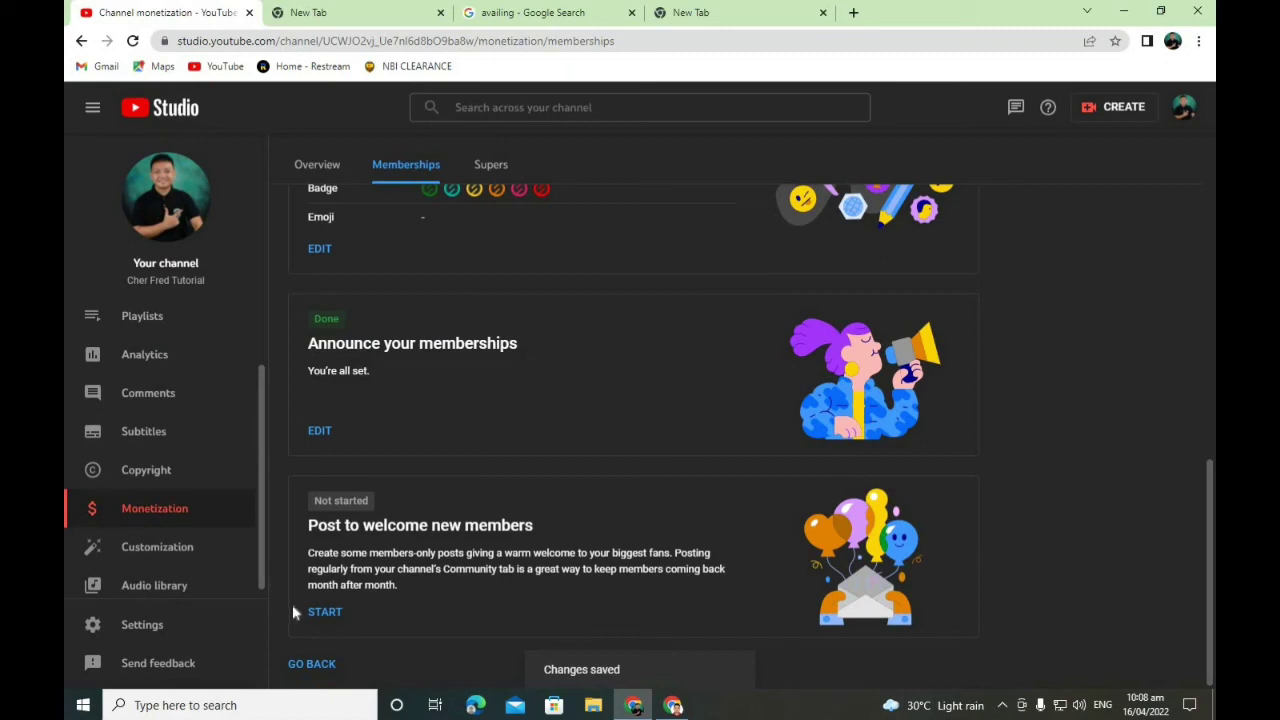
Start a community post for all channel members asking for support, subscriptions and joining, ending with "Thank You and God bless" and three sunglasses emoji.
{"action": "left_click", "coordinate": [326, 613]}
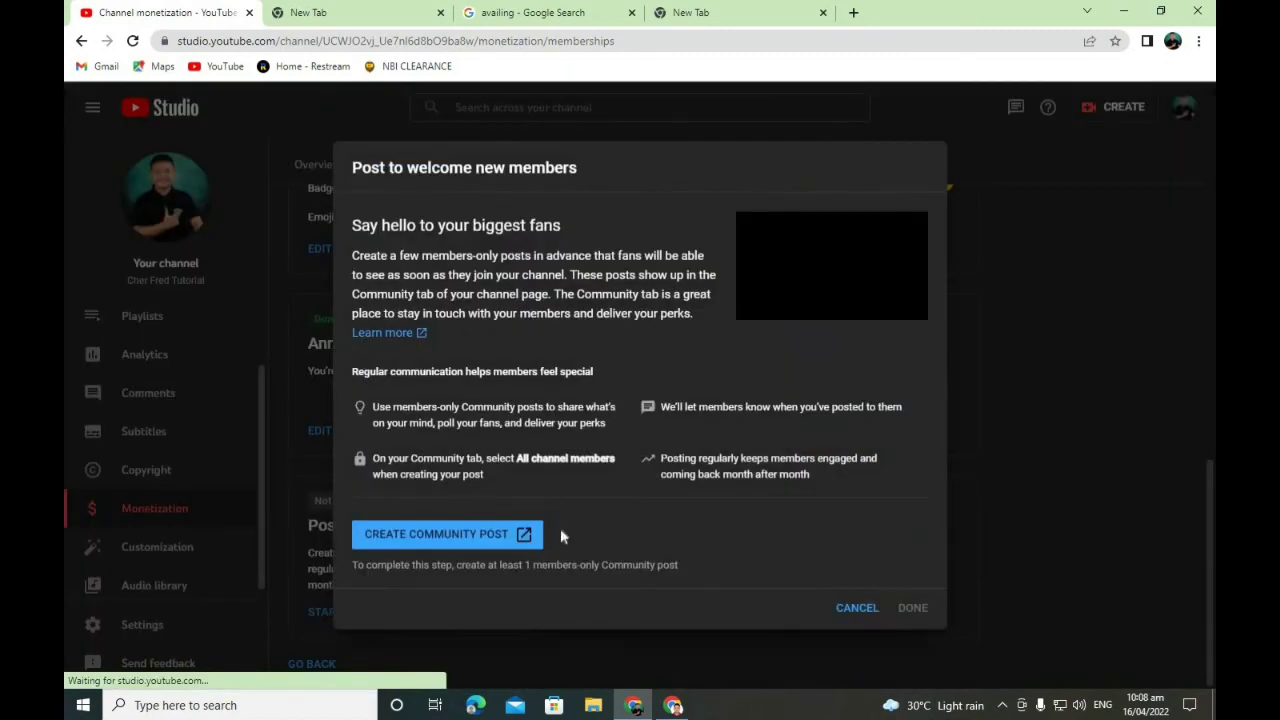
{"action": "left_click", "coordinate": [453, 538]}
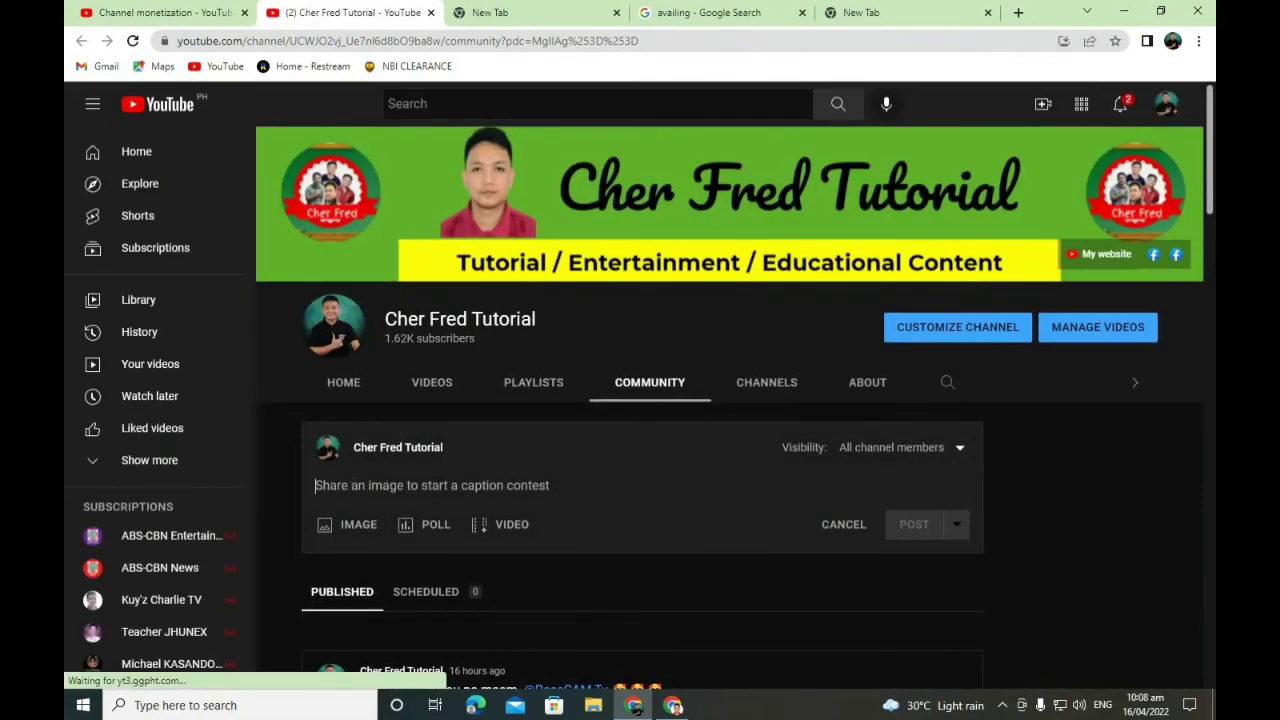
{"action": "type", "text": "Hi Everyone, Please support my YouTube  Channel and I will do my best to have a meaningful and useful videos for you.  Just click the subscribe button and hit the notification bell and you can also avail a membership just click the Join button to have an special perks. Thank You and God bless😎 😎 😎"}
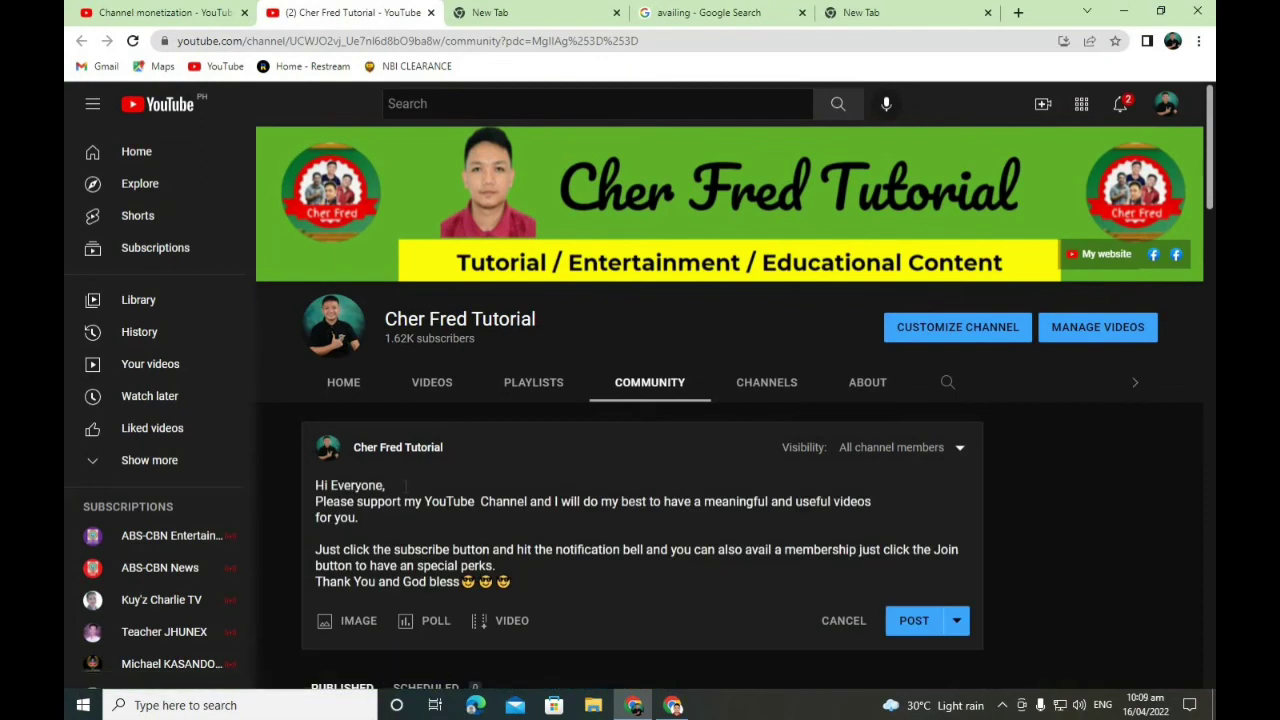
Add blank lines after the greeting and before the closing thank-you line, and publish the post.
{"action": "key", "text": "Return"}
{"action": "scroll", "coordinate": [410, 485], "scroll_direction": "down", "scroll_amount": 2}
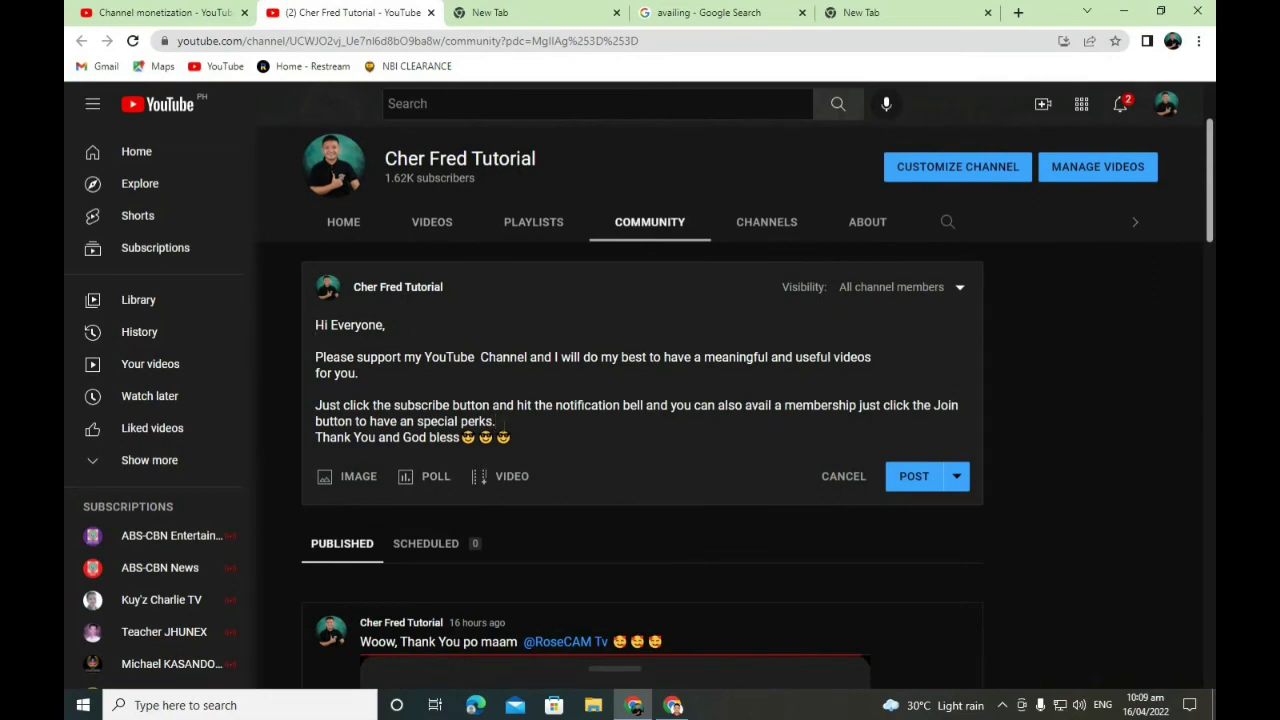
{"action": "key", "text": "Return"}
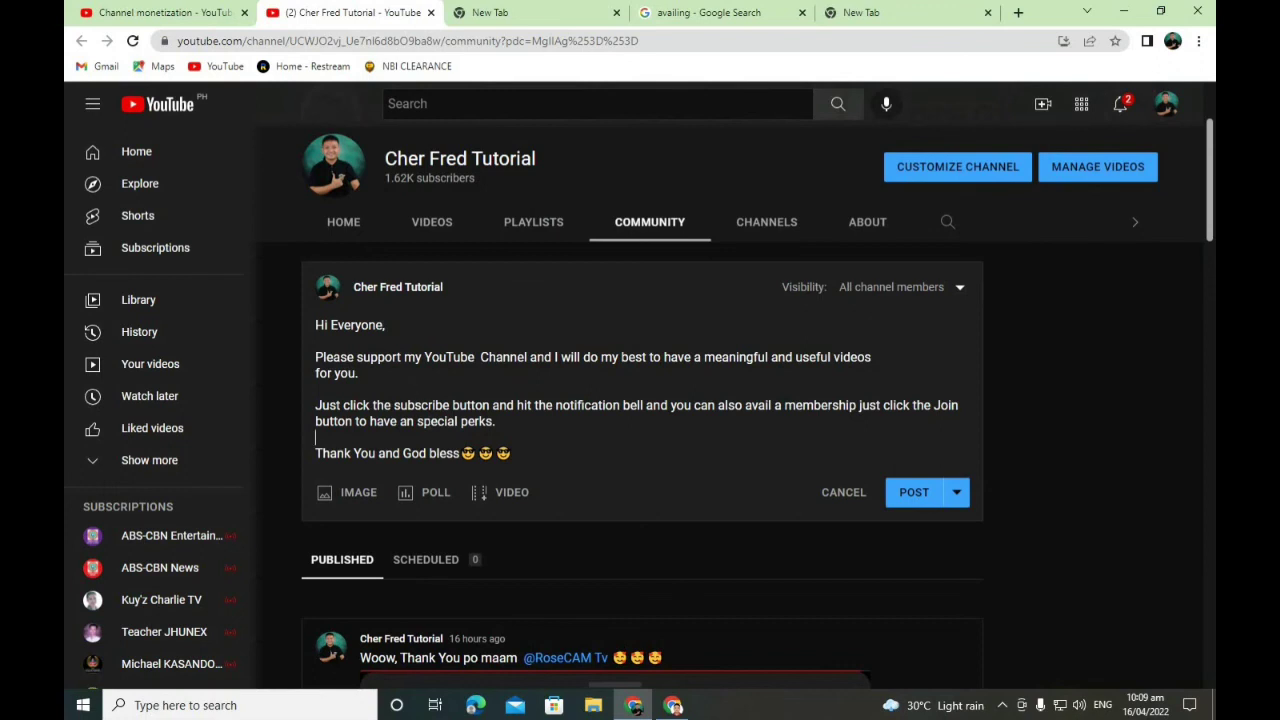
{"action": "left_click", "coordinate": [908, 495]}
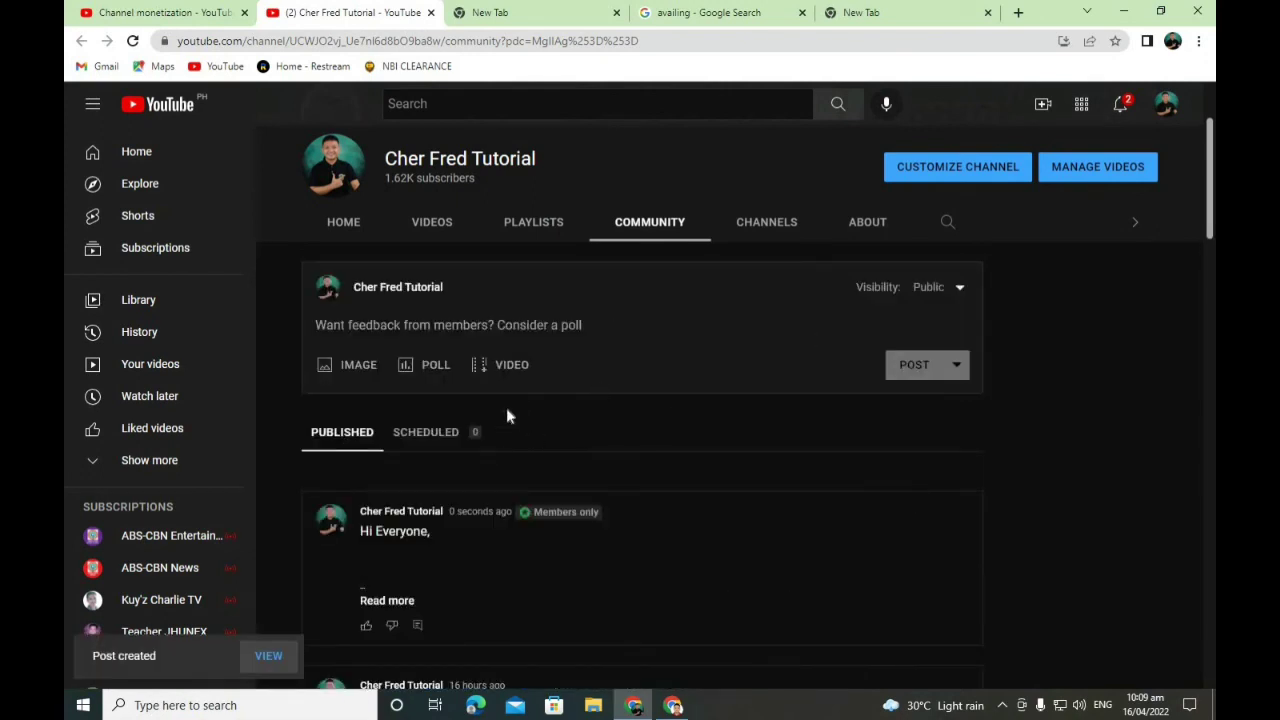
Read the full published members-only post, return to the memberships setup and mark the welcome post task as done.
{"action": "scroll", "coordinate": [606, 424], "scroll_direction": "down", "scroll_amount": 2}
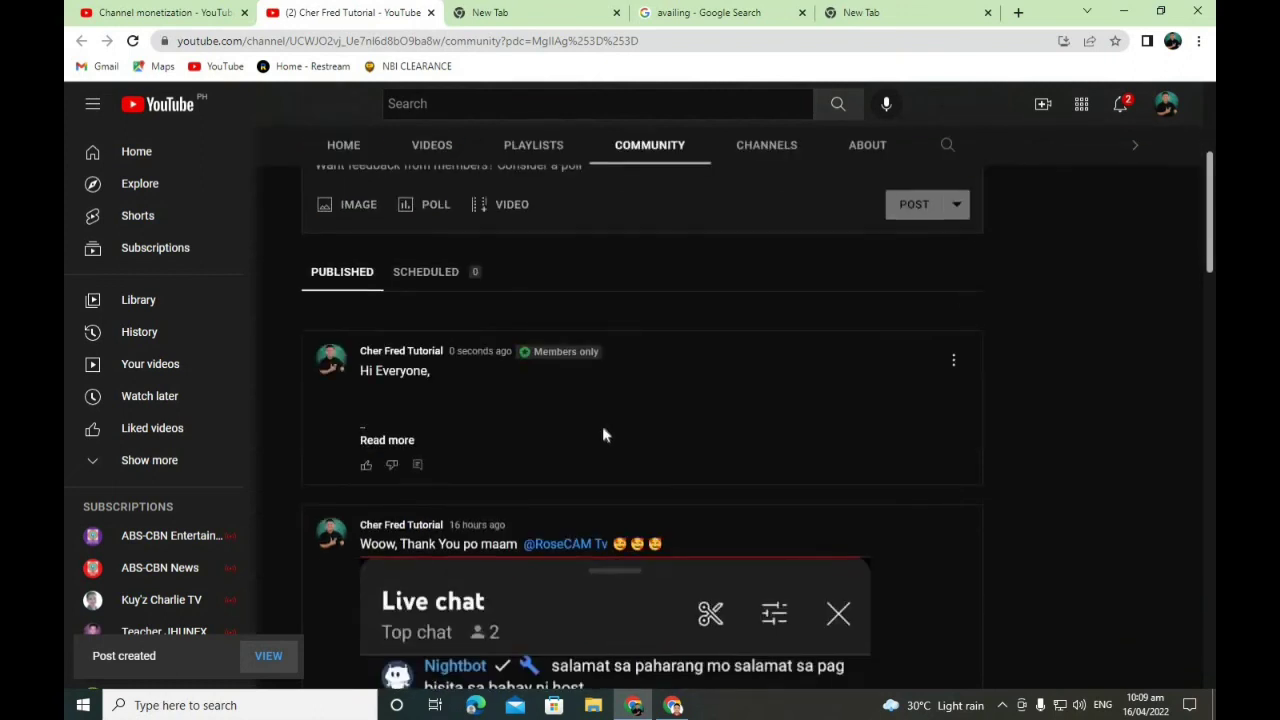
{"action": "left_click", "coordinate": [386, 440]}
{"action": "scroll", "coordinate": [486, 458], "scroll_direction": "down", "scroll_amount": 2}
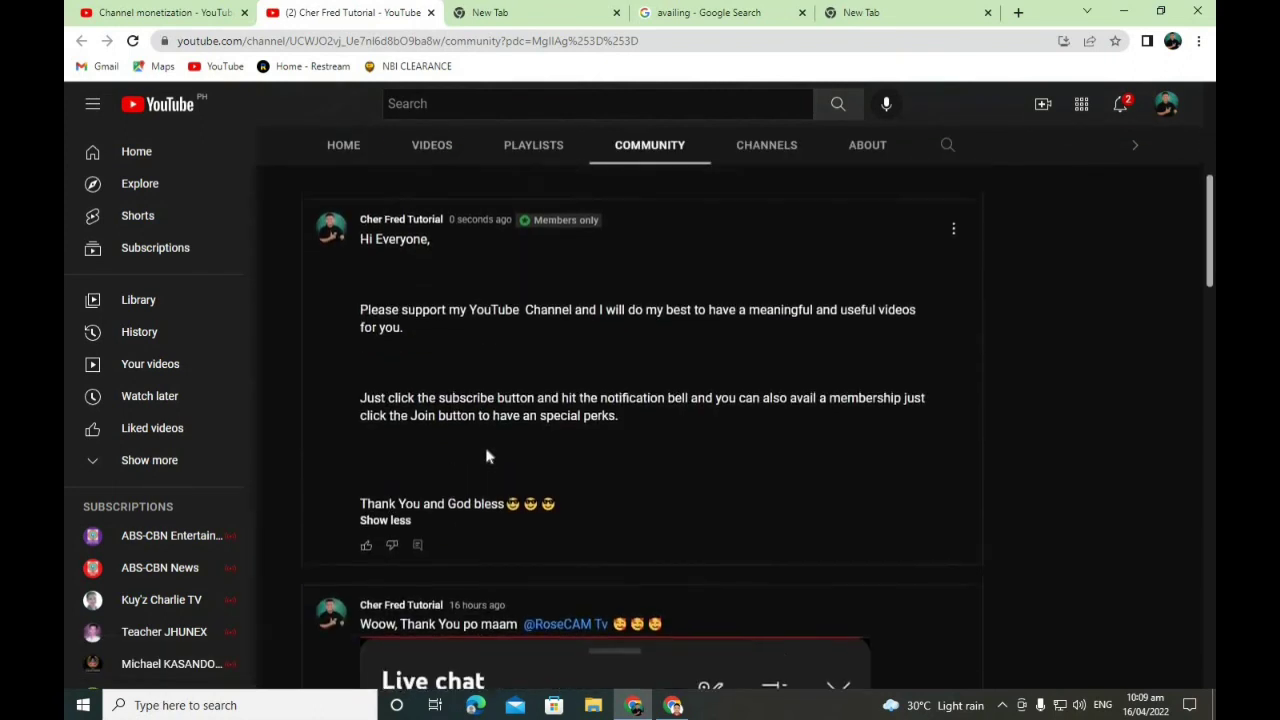
{"action": "scroll", "coordinate": [486, 458], "scroll_direction": "up", "scroll_amount": 2}
{"action": "left_click", "coordinate": [198, 20]}
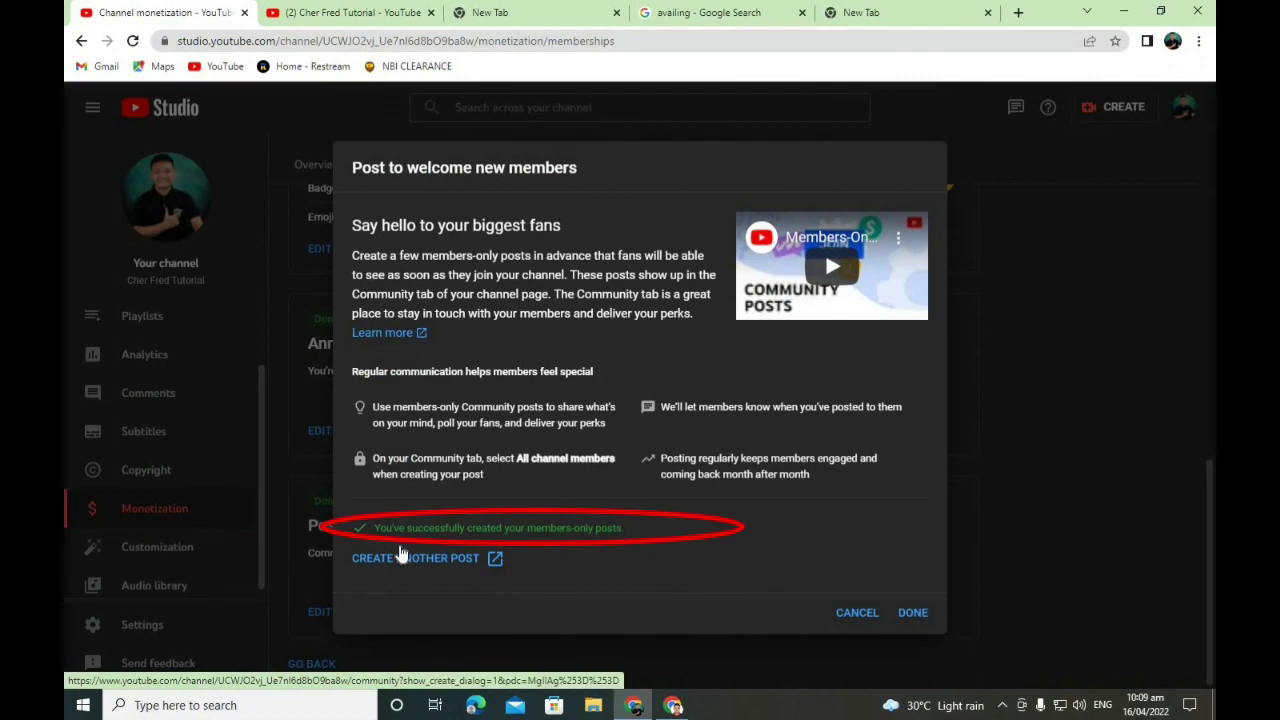
{"action": "left_click", "coordinate": [912, 614]}
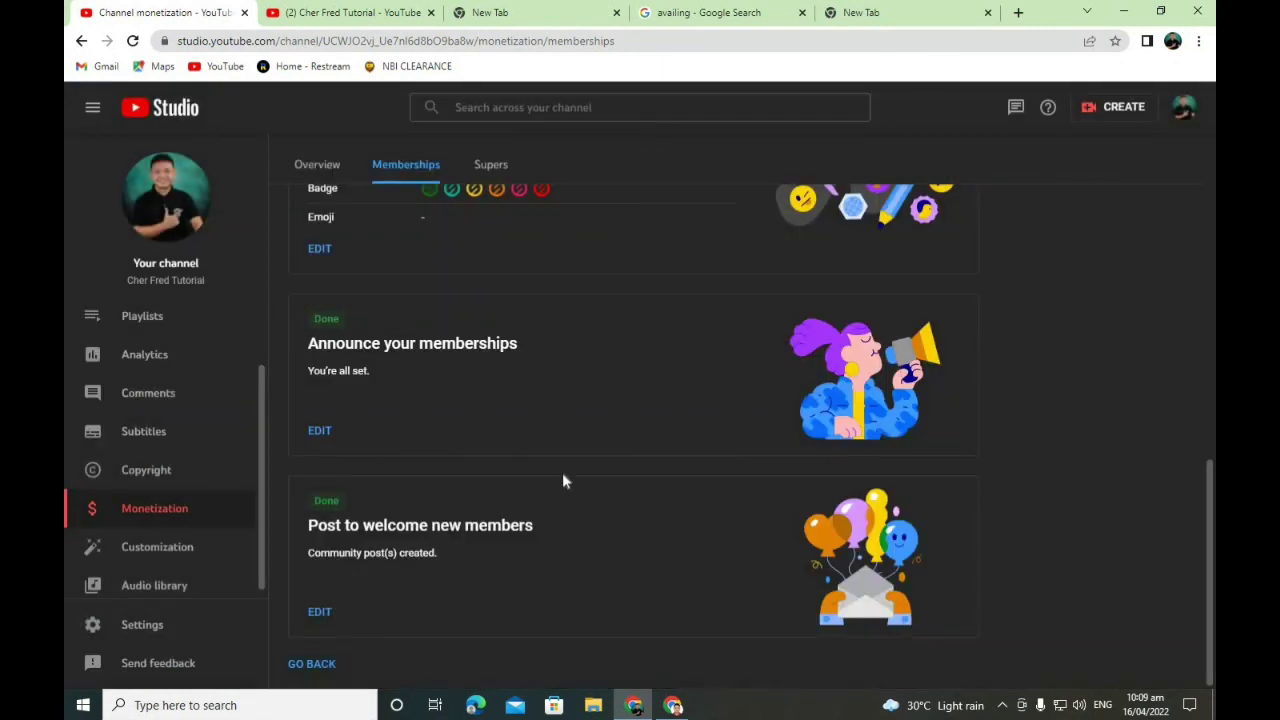
Review the setup progress, the membership levels with their monthly prices, and the status of every setup task.
{"action": "scroll", "coordinate": [410, 553], "scroll_direction": "up", "scroll_amount": 2}
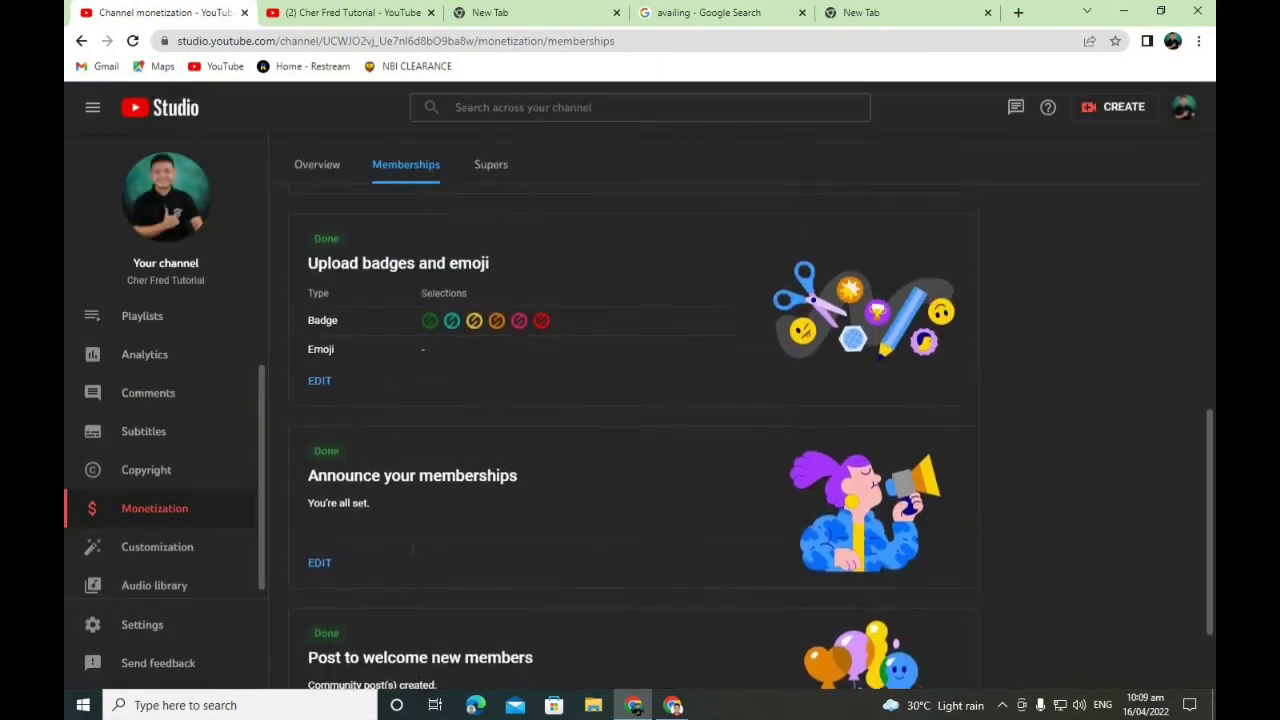
{"action": "scroll", "coordinate": [400, 530], "scroll_direction": "up", "scroll_amount": 3}
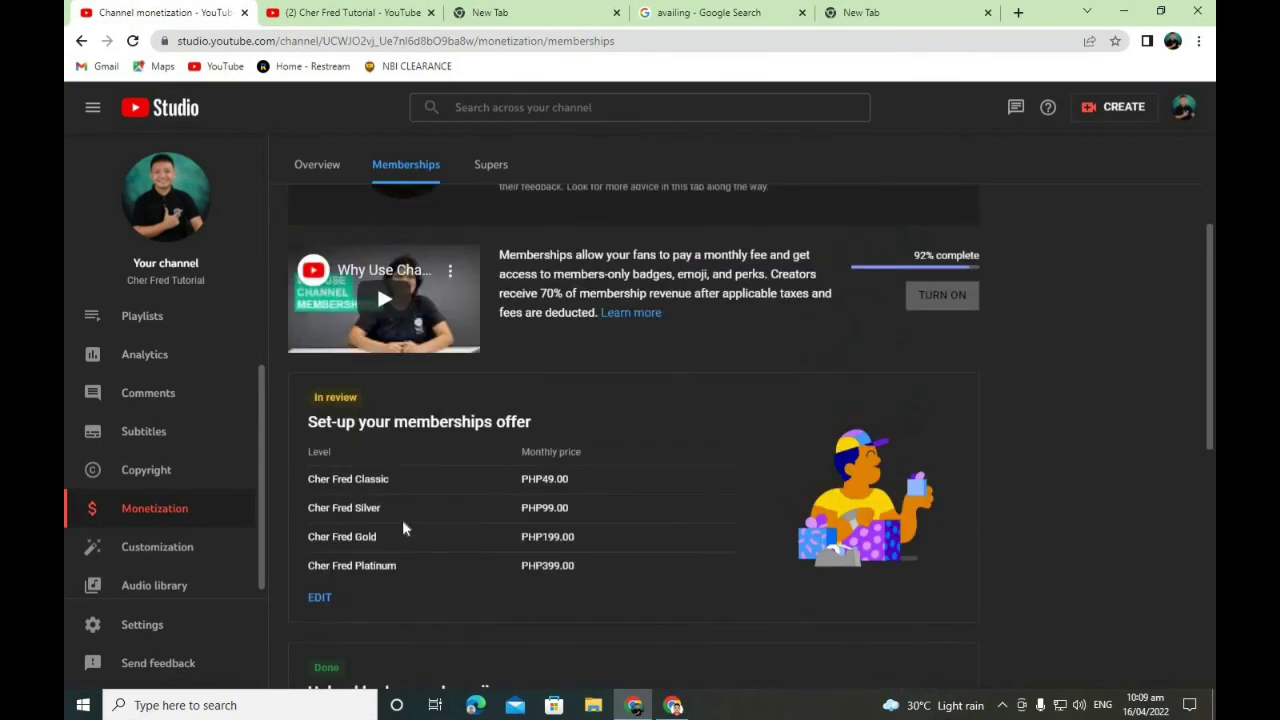
{"action": "scroll", "coordinate": [404, 522], "scroll_direction": "down", "scroll_amount": 1}
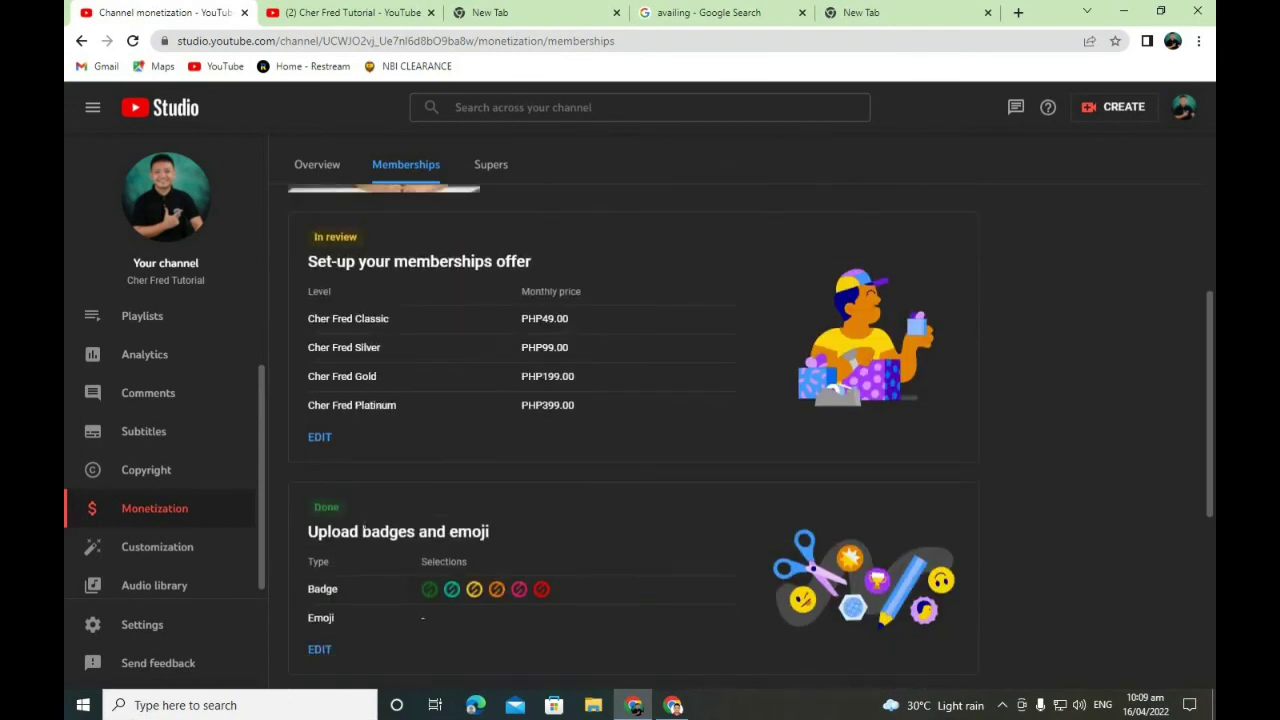
{"action": "scroll", "coordinate": [622, 419], "scroll_direction": "down", "scroll_amount": 4}
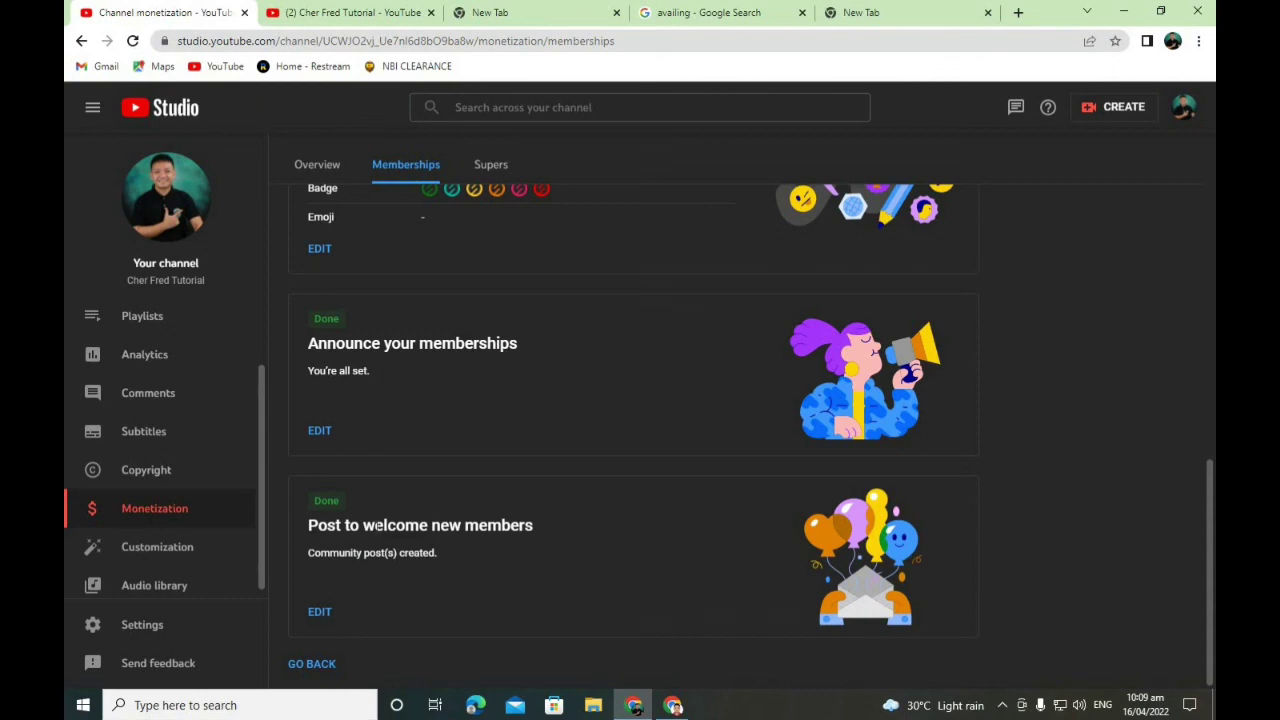
{"action": "scroll", "coordinate": [512, 492], "scroll_direction": "up", "scroll_amount": 3}
{"action": "scroll", "coordinate": [512, 492], "scroll_direction": "up", "scroll_amount": 1}
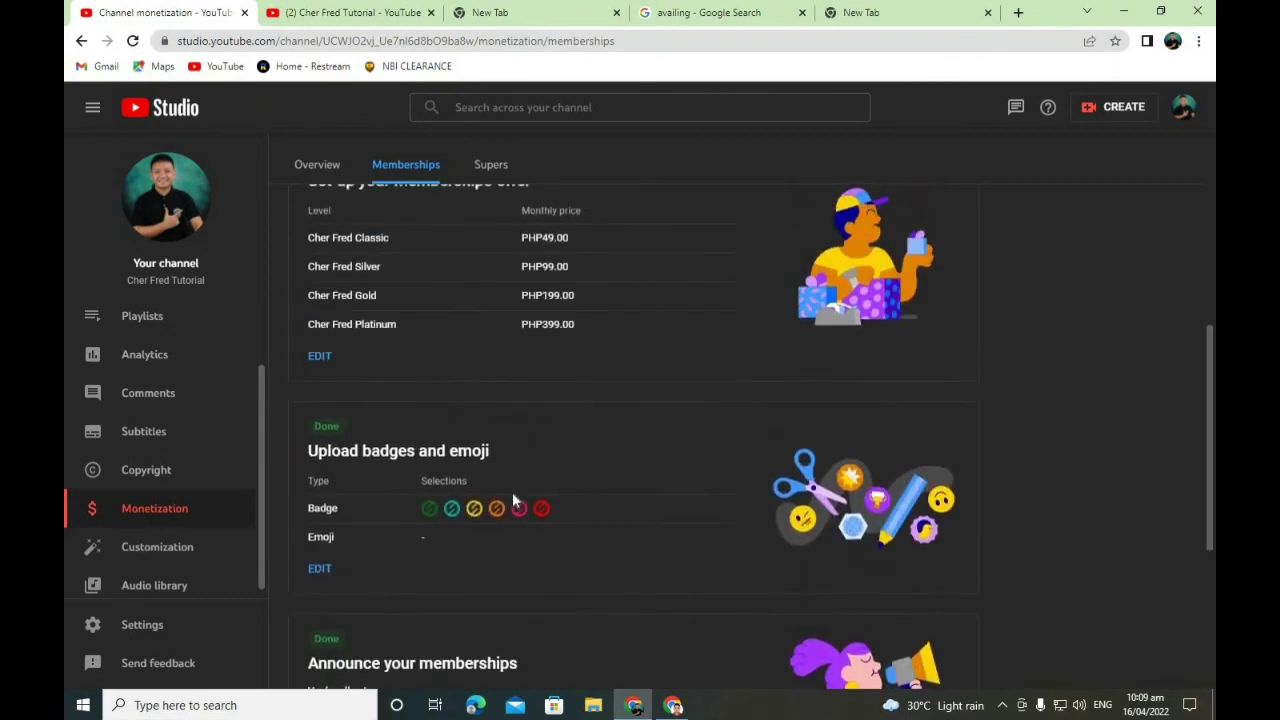
Turn on channel memberships, confirm the activation, and look over the memberships dashboard.
{"action": "scroll", "coordinate": [598, 470], "scroll_direction": "up", "scroll_amount": 1}
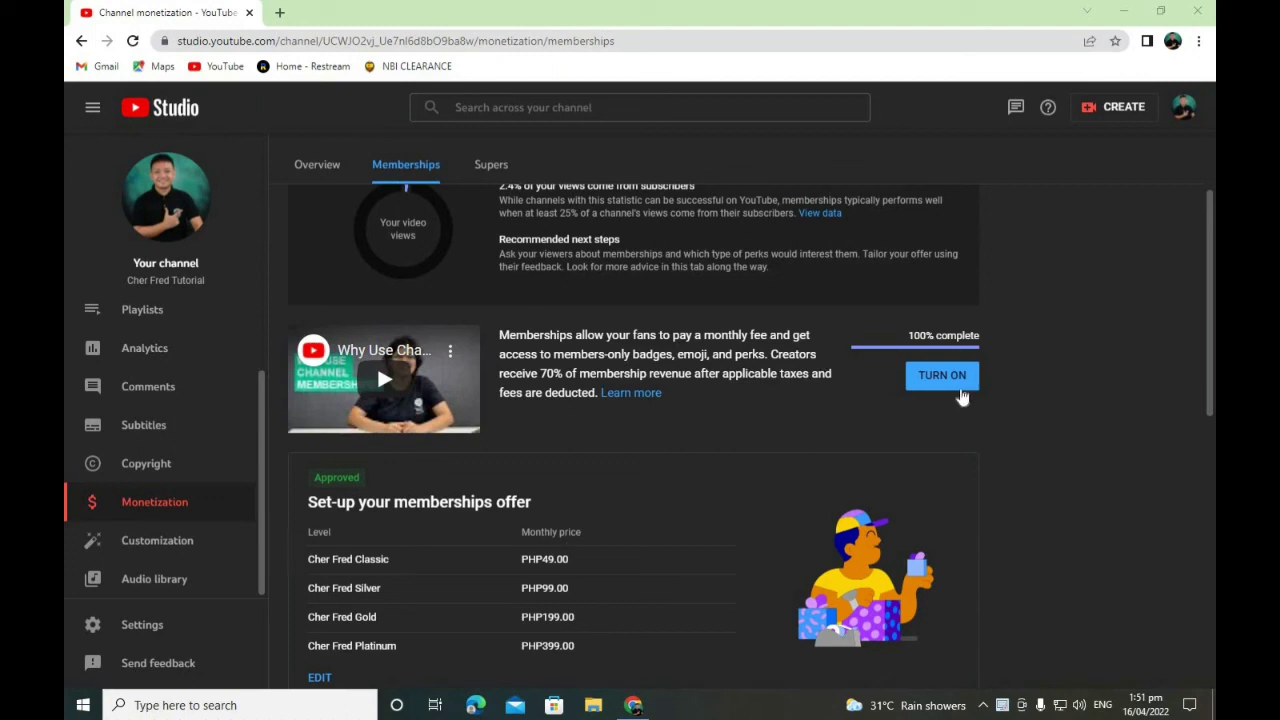
{"action": "left_click", "coordinate": [955, 386]}
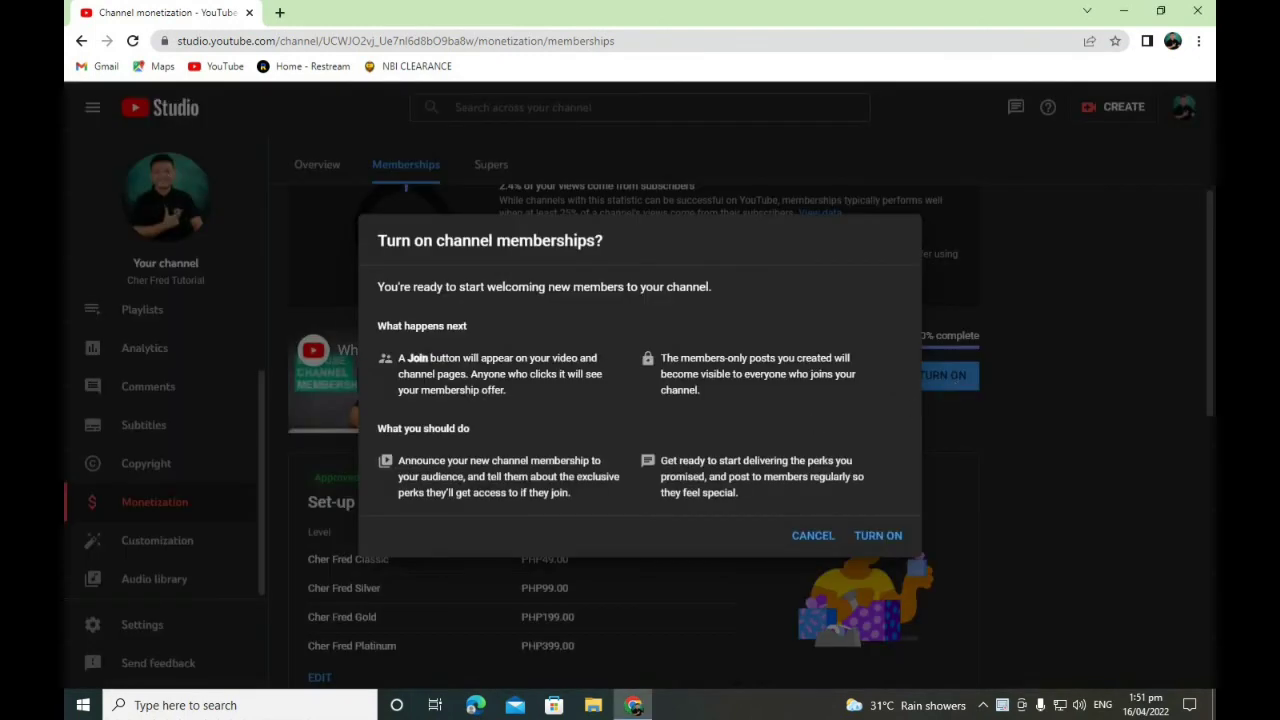
{"action": "left_click", "coordinate": [880, 537]}
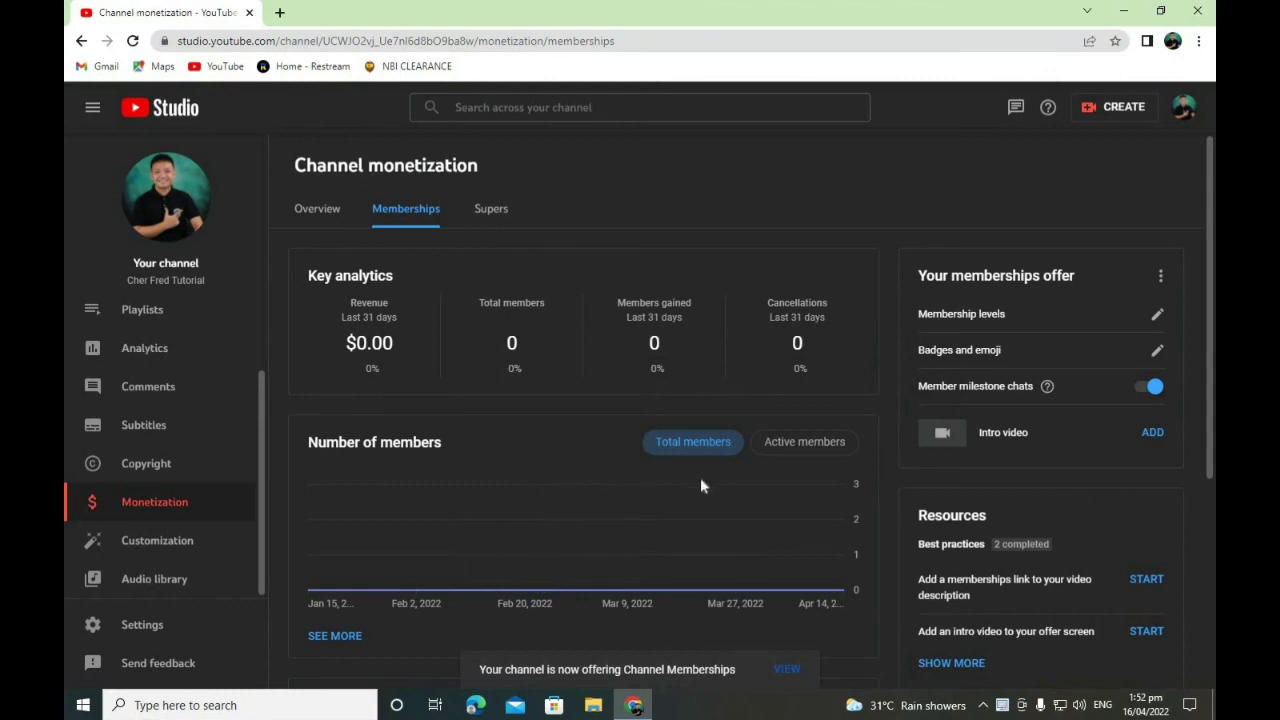
{"action": "scroll", "coordinate": [700, 477], "scroll_direction": "down", "scroll_amount": 2}
{"action": "scroll", "coordinate": [714, 482], "scroll_direction": "down", "scroll_amount": 1}
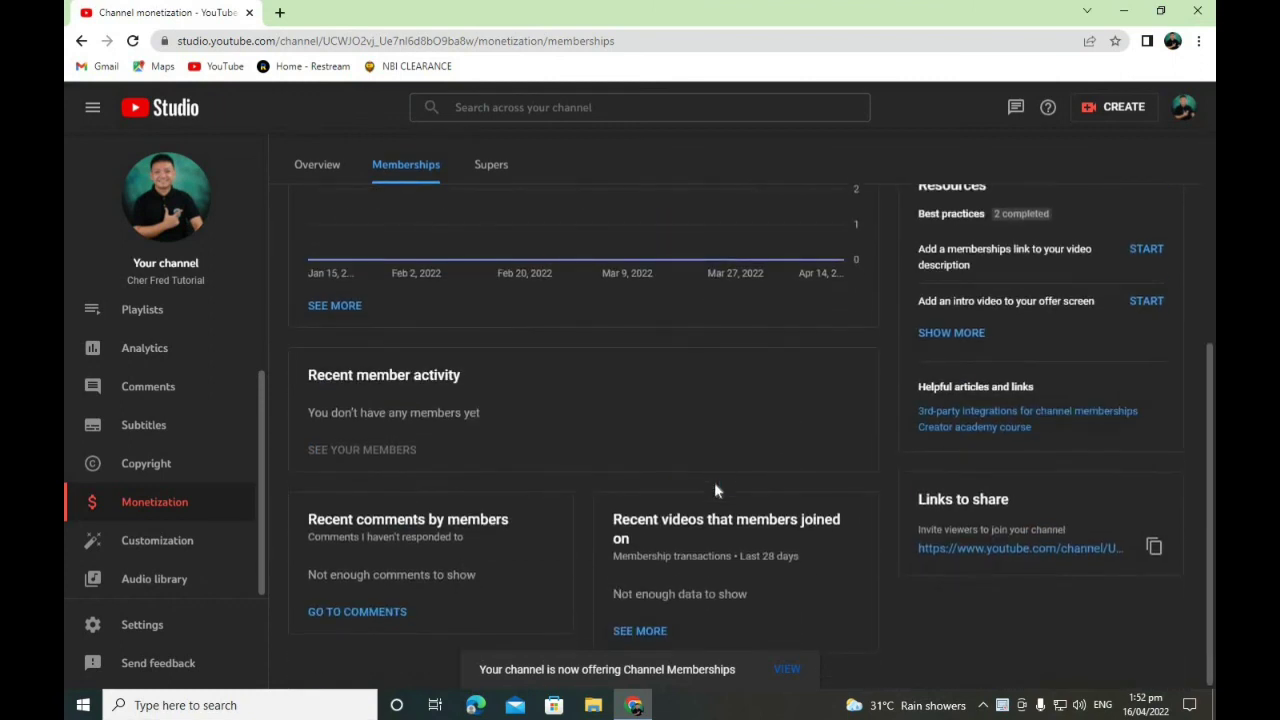
{"action": "scroll", "coordinate": [837, 614], "scroll_direction": "up", "scroll_amount": 4}
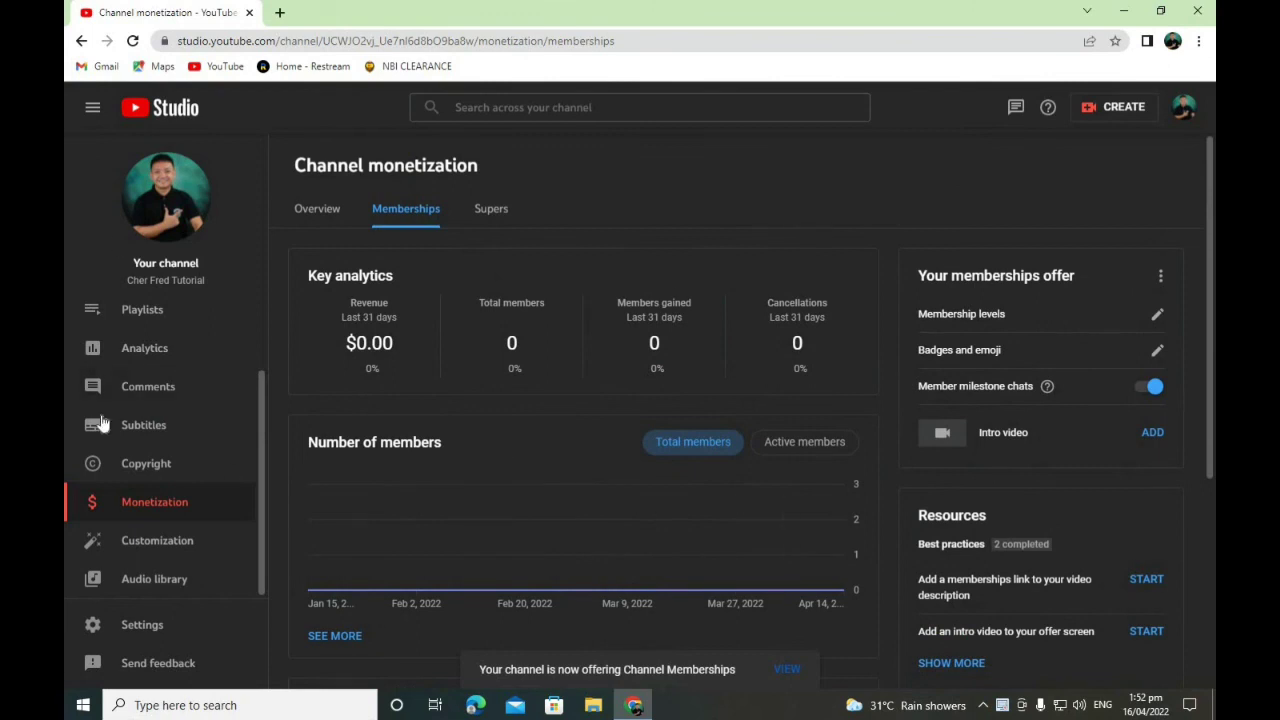
Open the public page of the own channel to check the membership options and pause the featured video.
{"action": "left_click", "coordinate": [1183, 108]}
{"action": "left_click", "coordinate": [1067, 204]}
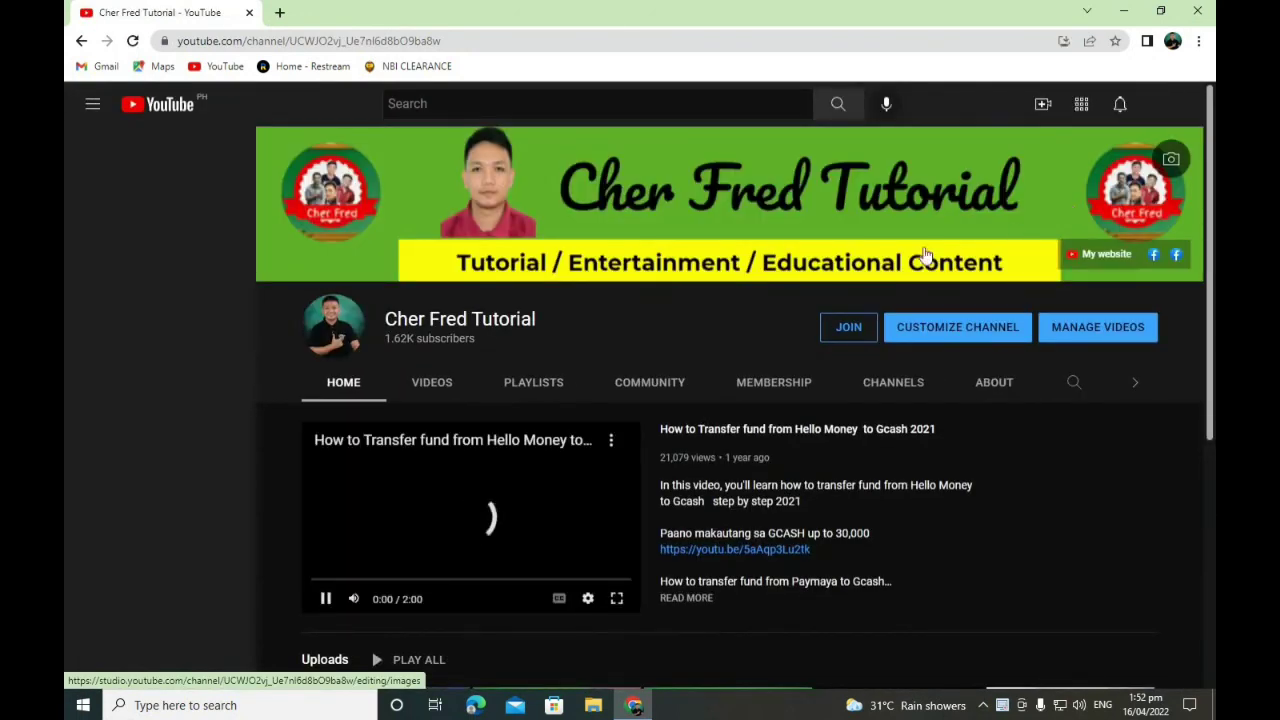
{"action": "left_click", "coordinate": [326, 599]}
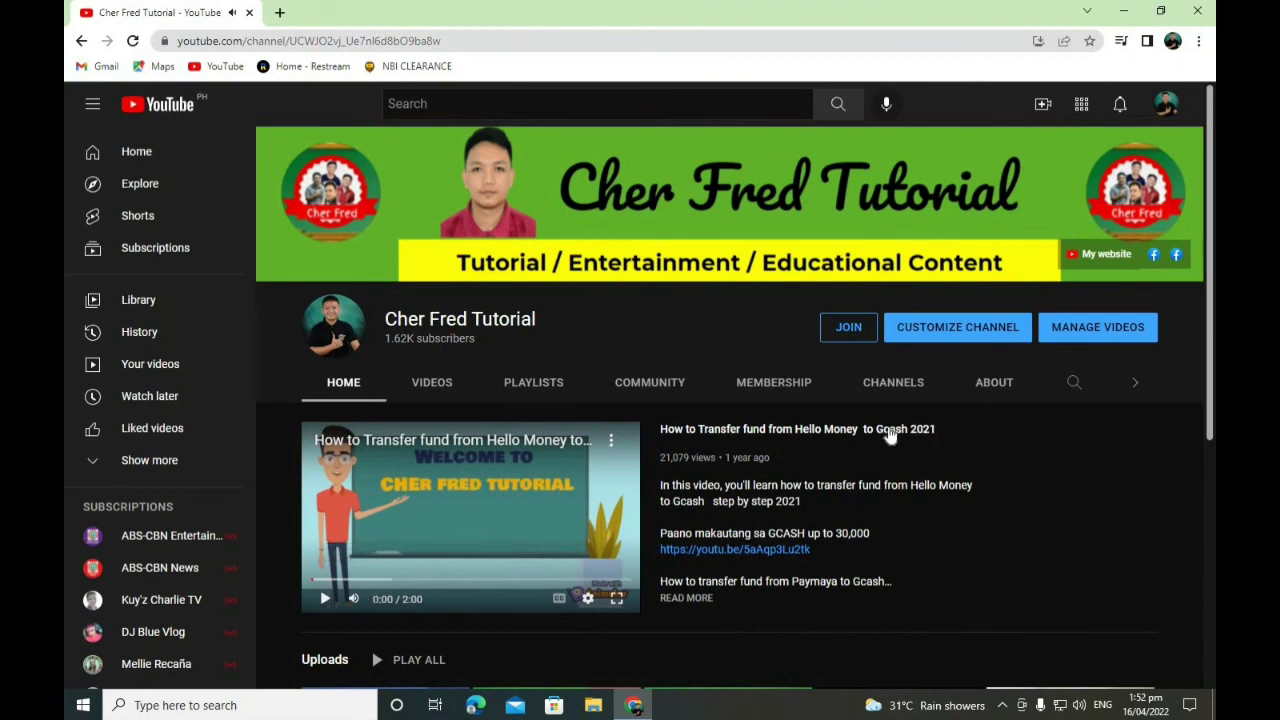